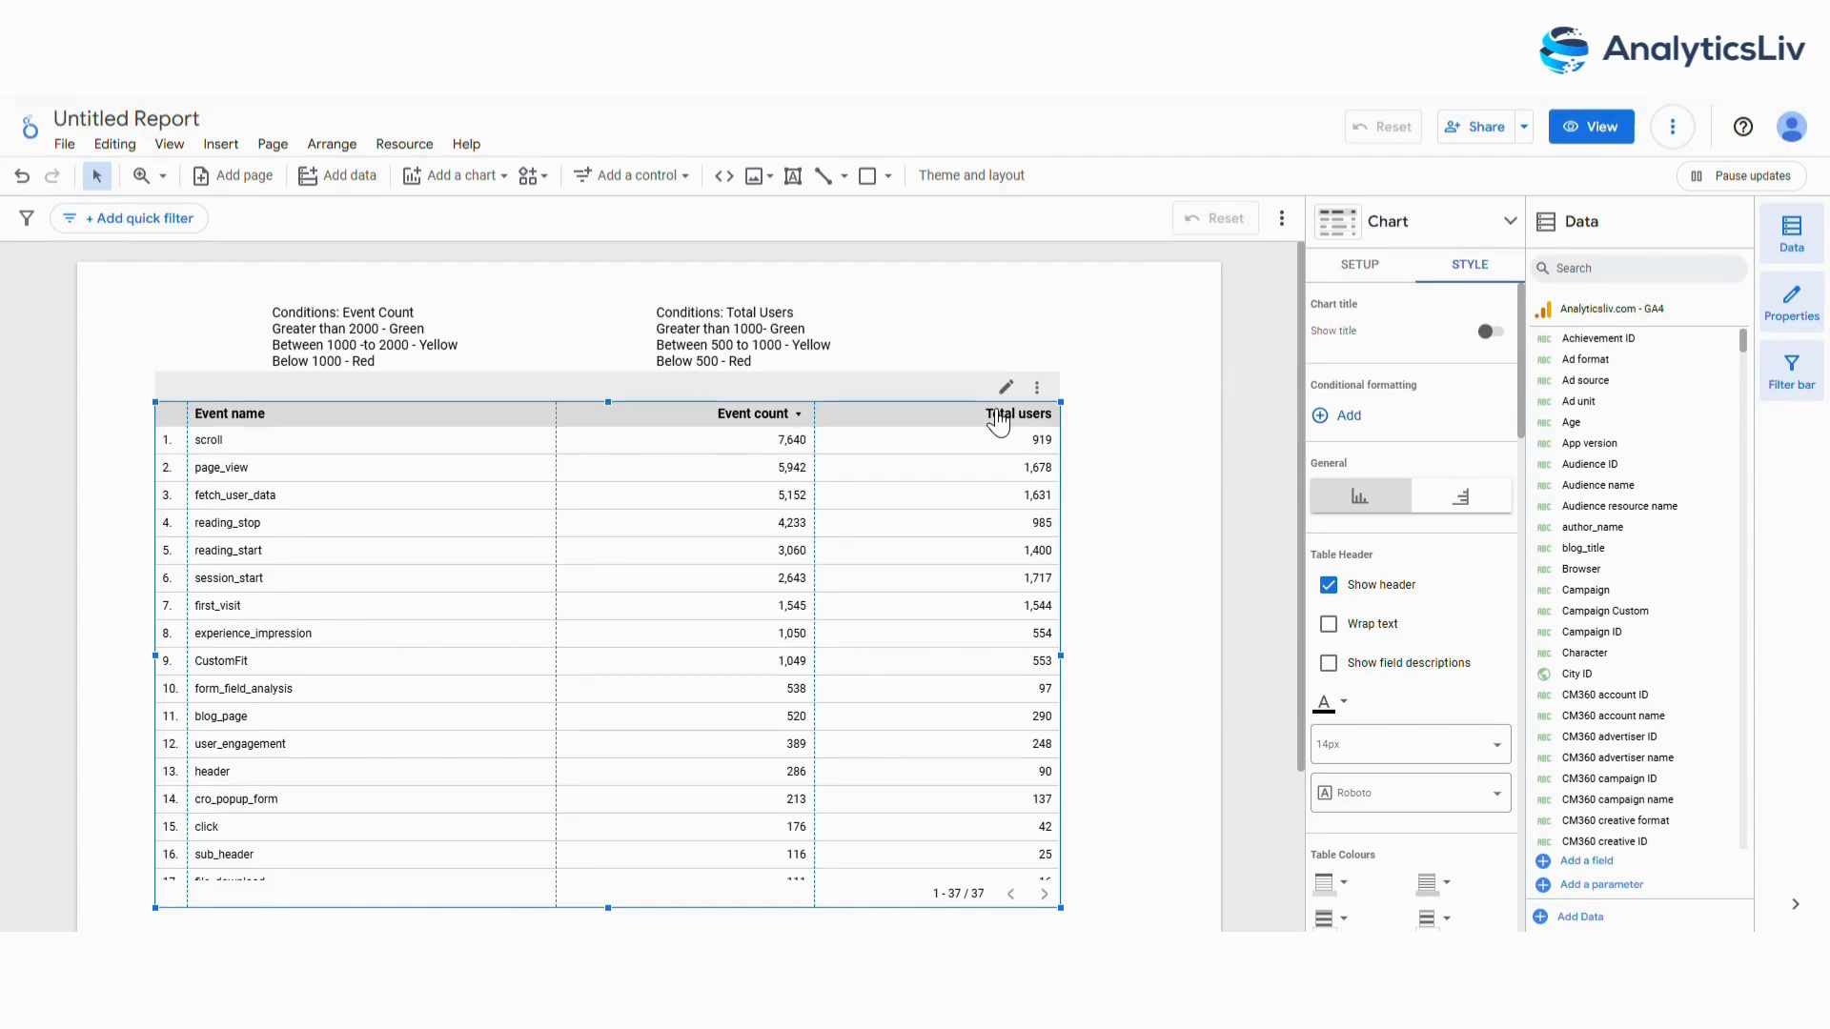
Examine the colour conditions for Event Count and Total Users written above the event table.
scroll(301, 327, "up", 3)
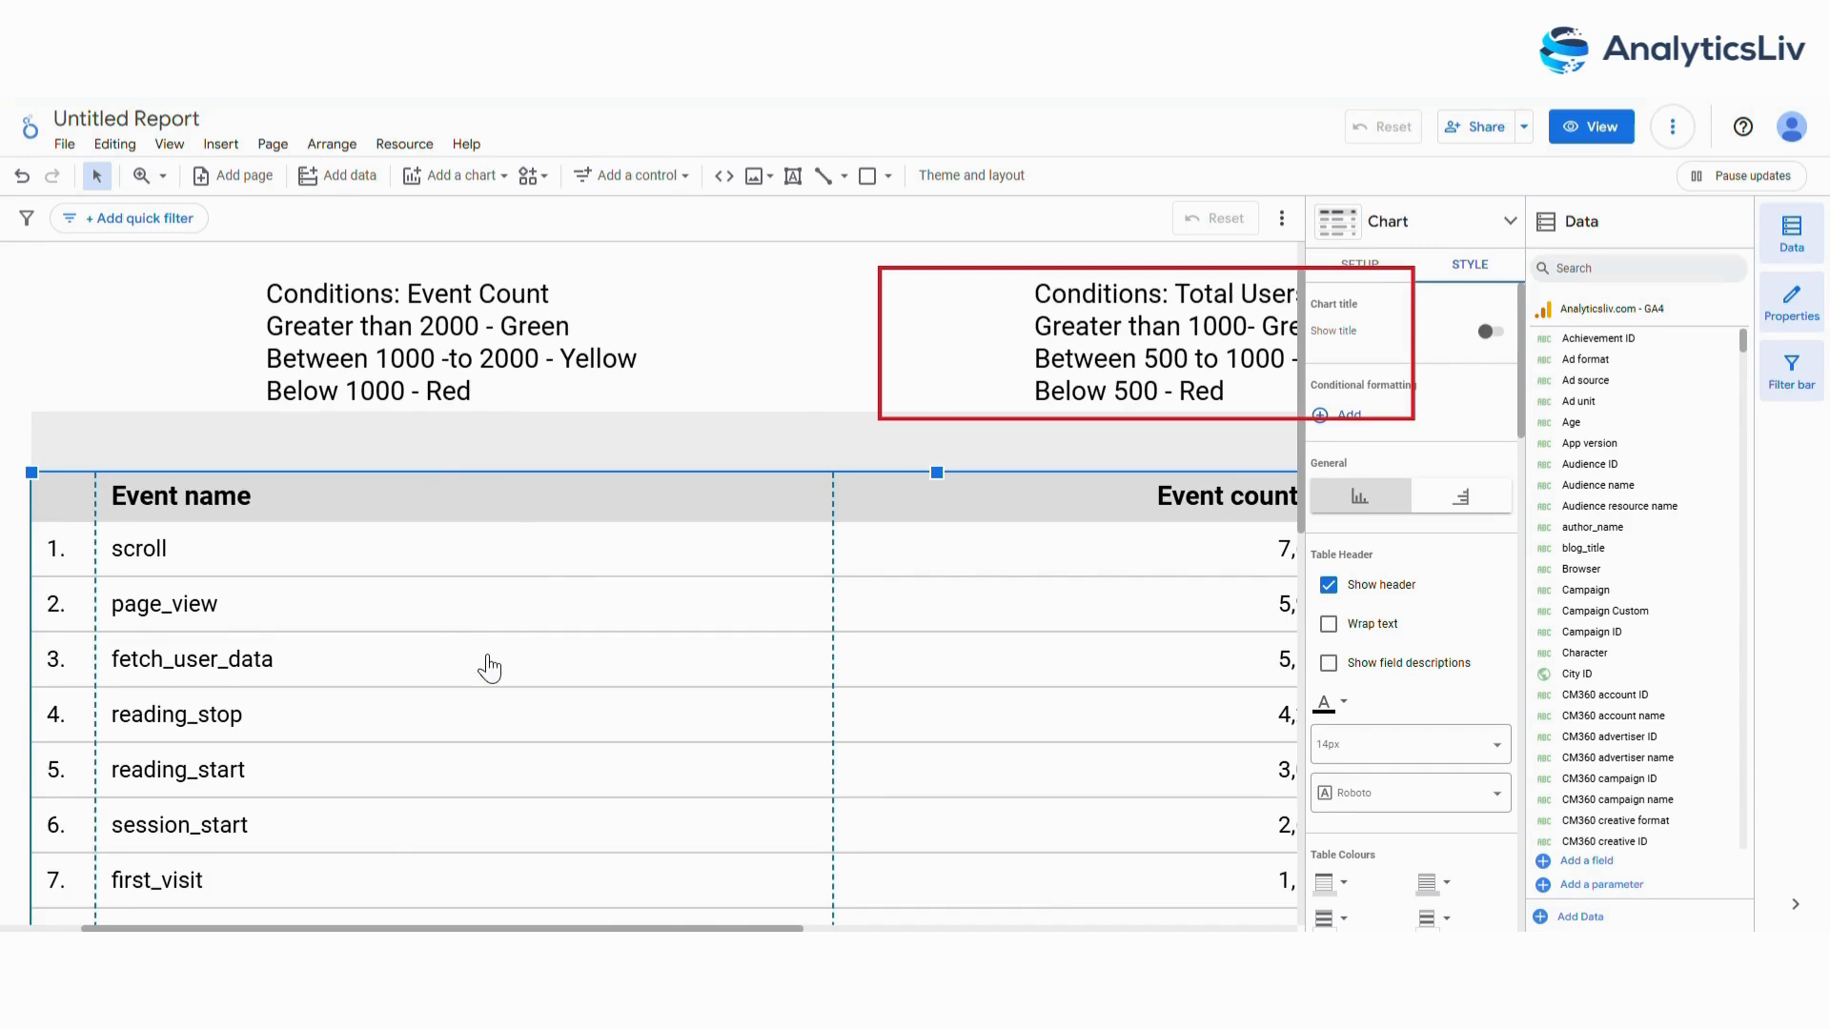
scroll(352, 903, "right", 2)
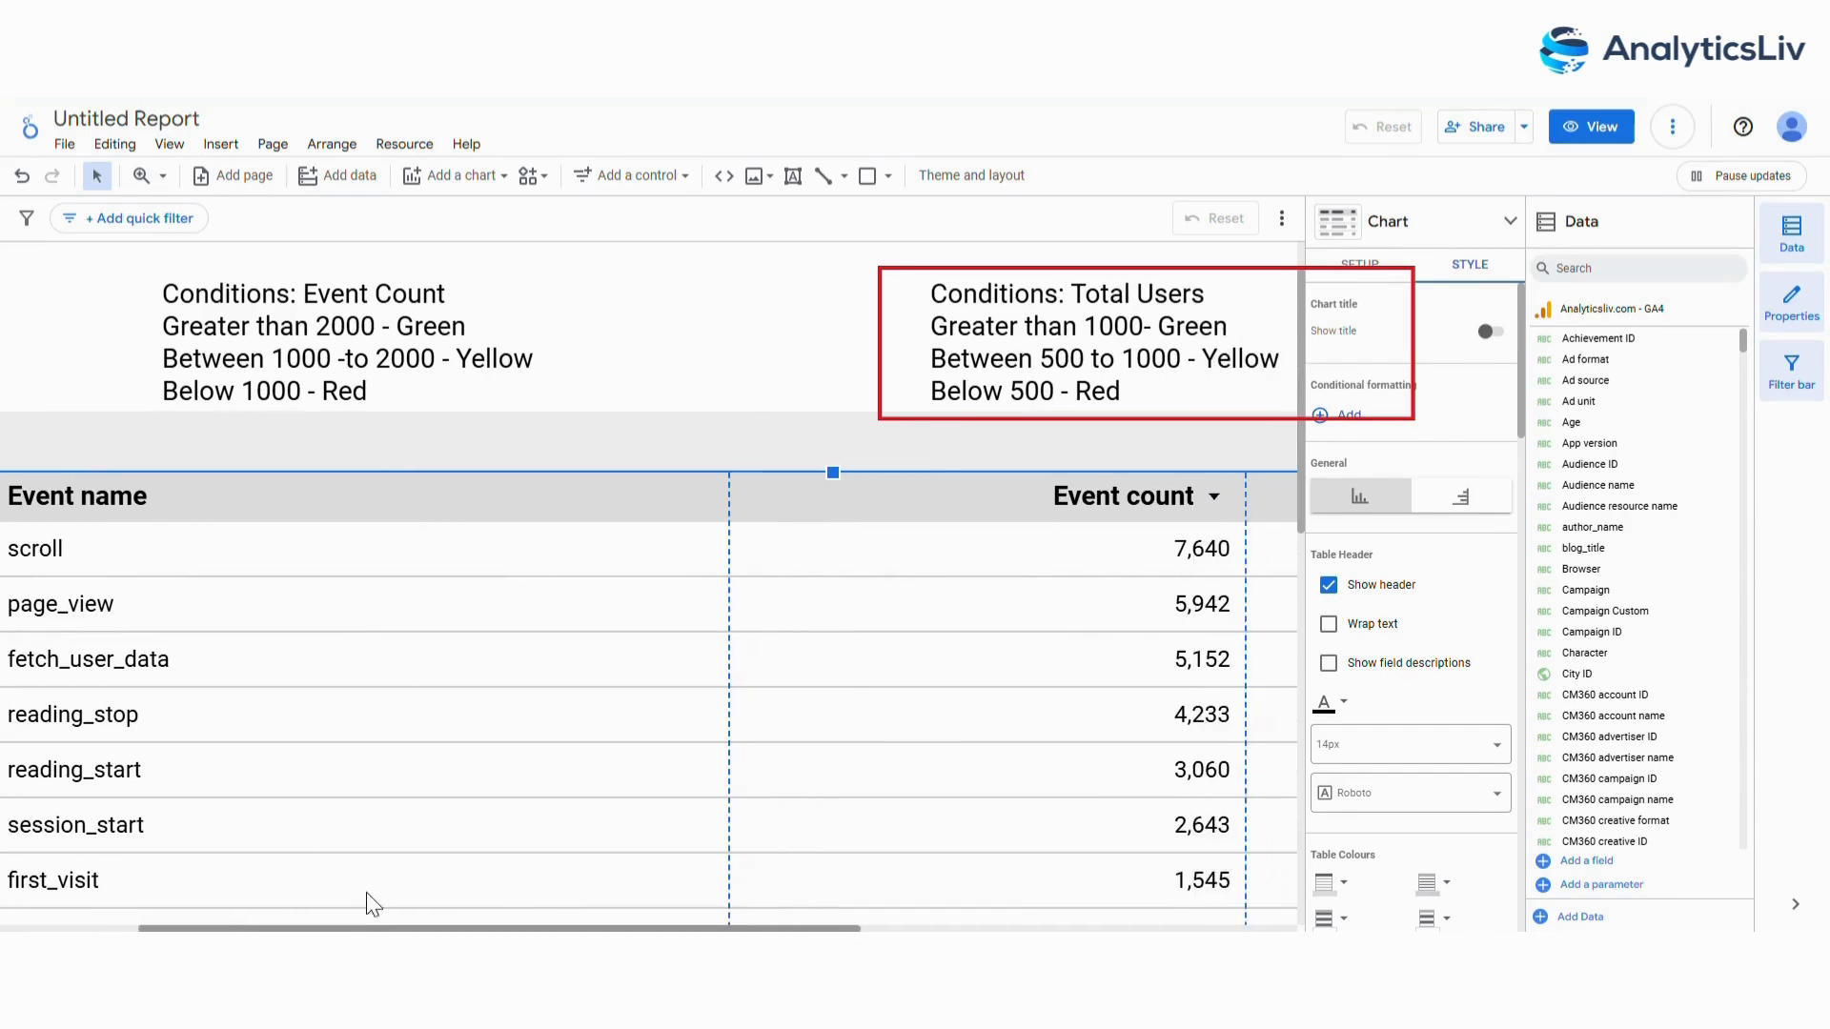
left_click(7, 456)
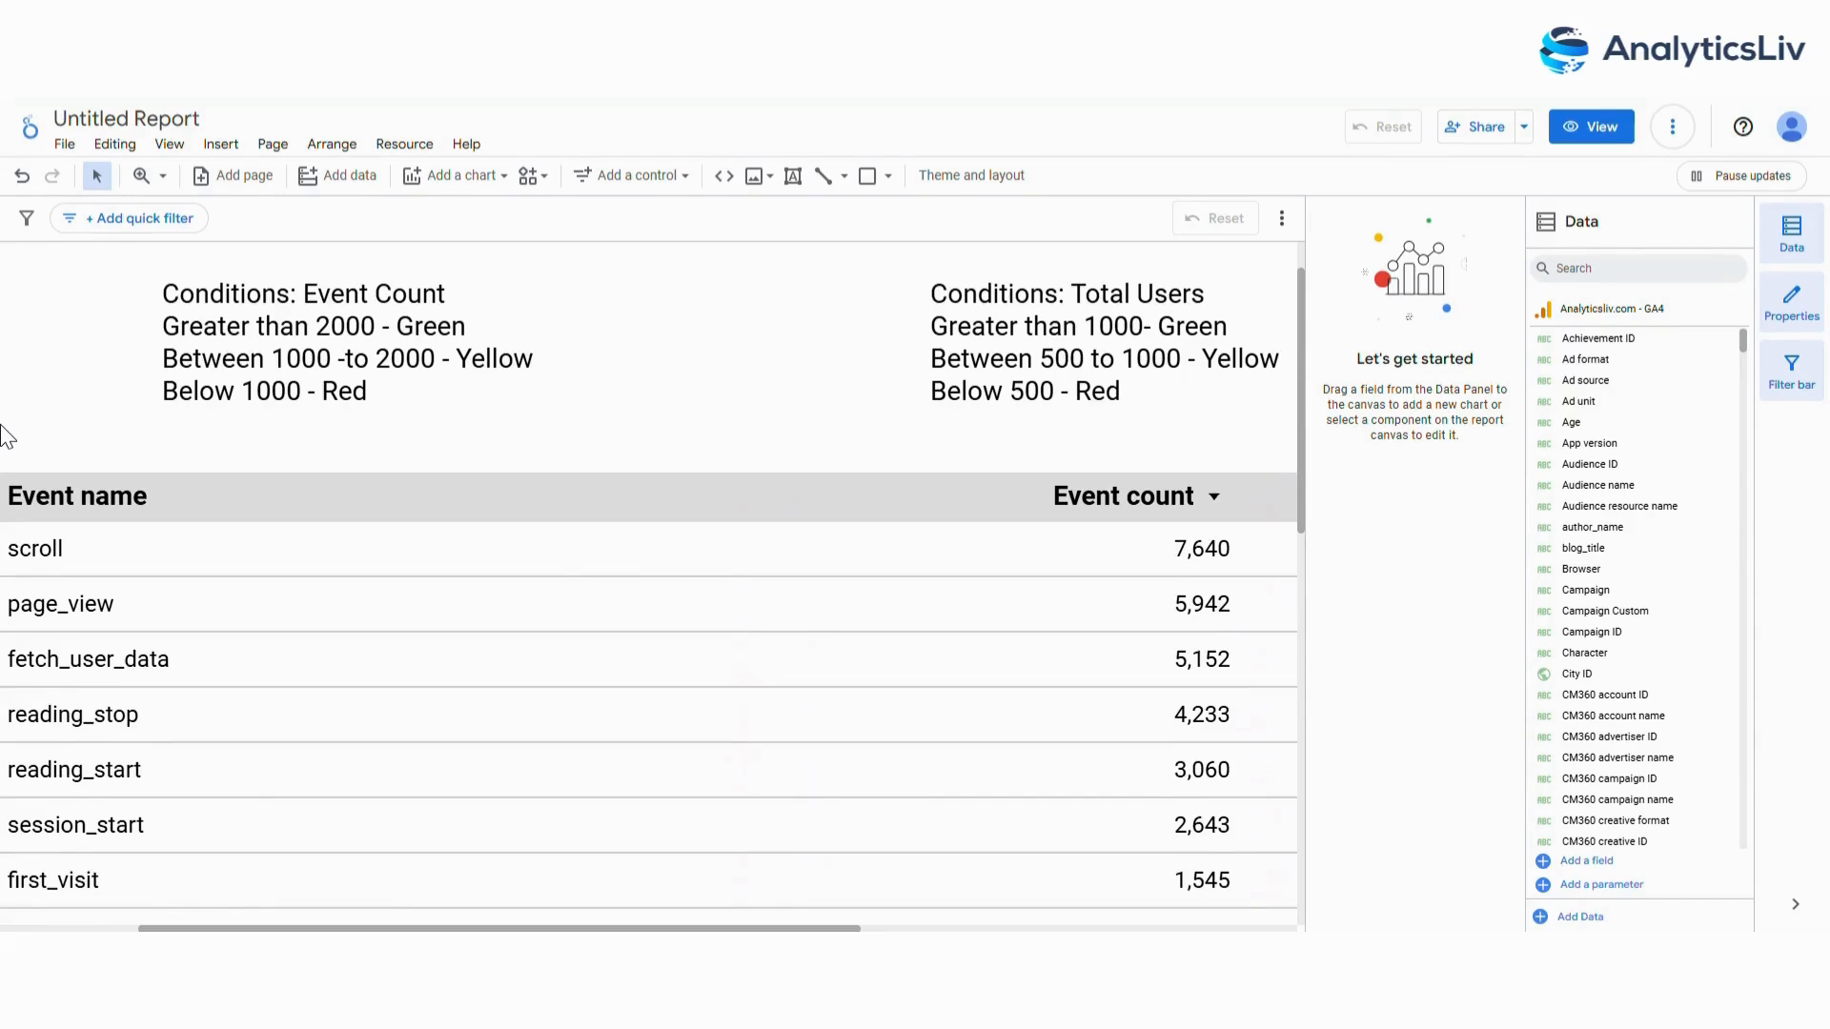
scroll(784, 329, "down", 3)
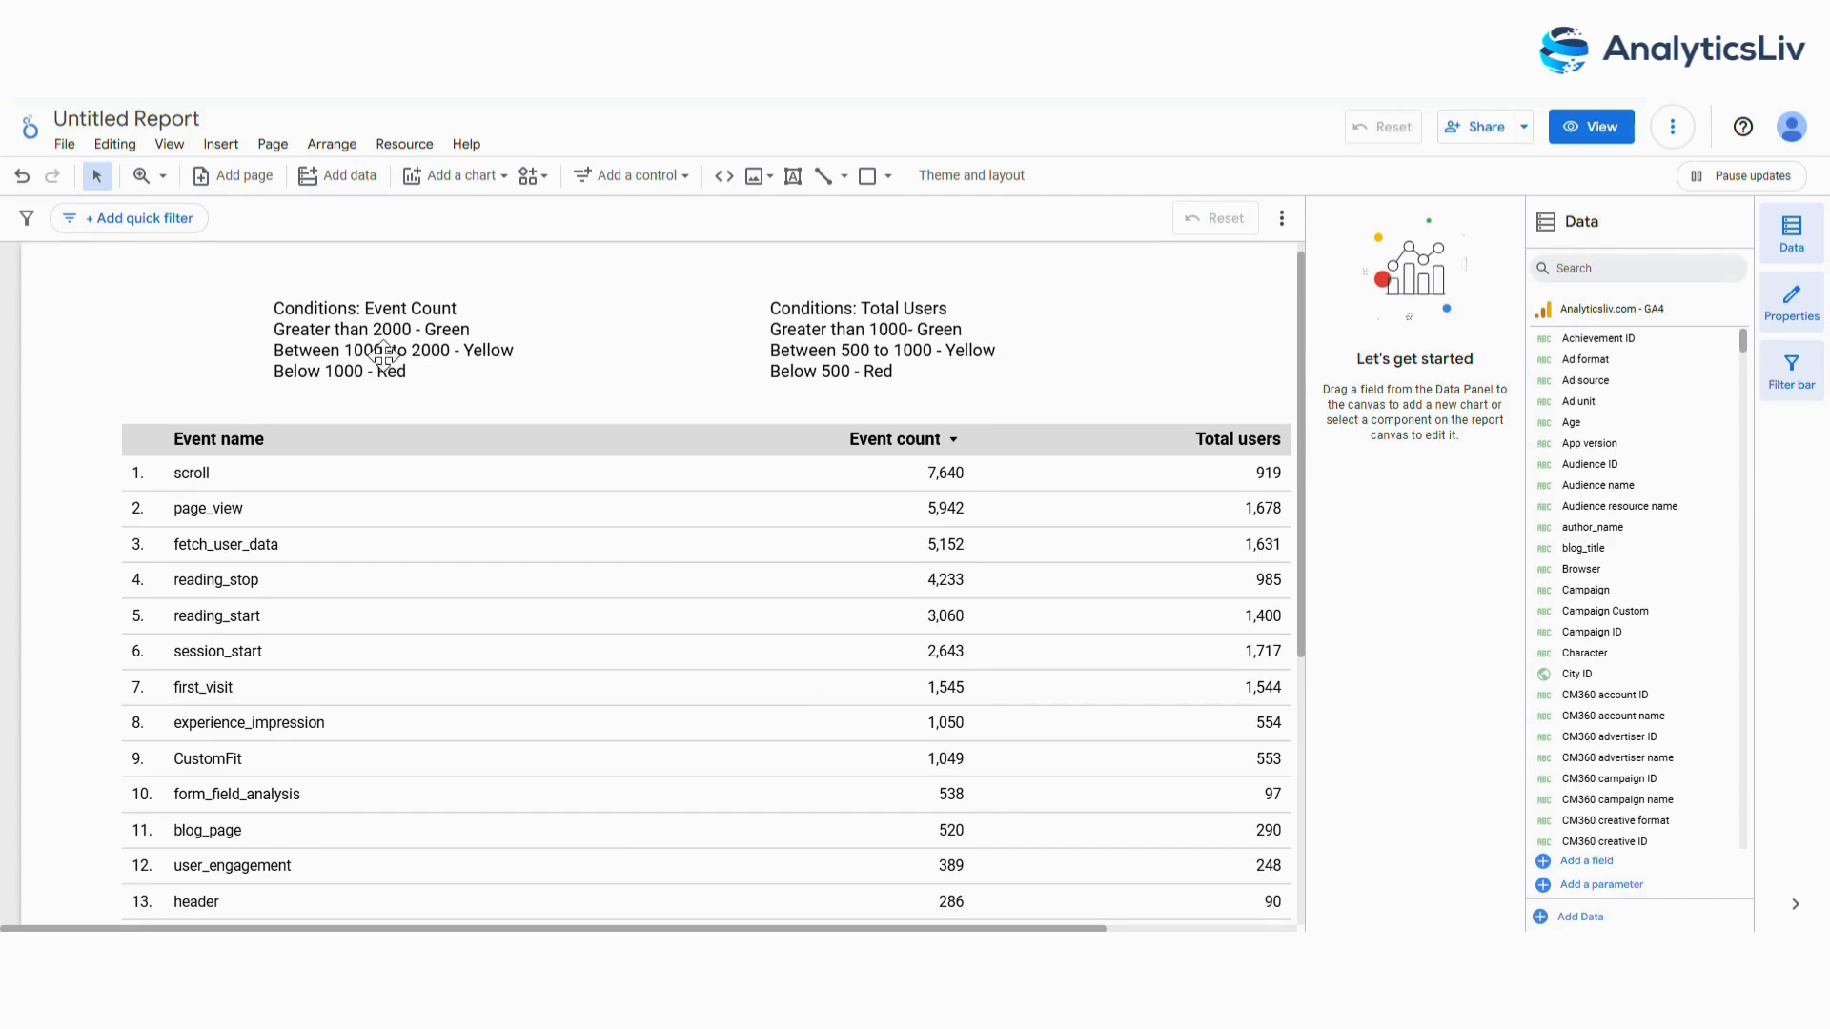
Start a single-colour conditional formatting rule on the event table with the condition Event count greater than 2000.
left_click(305, 439)
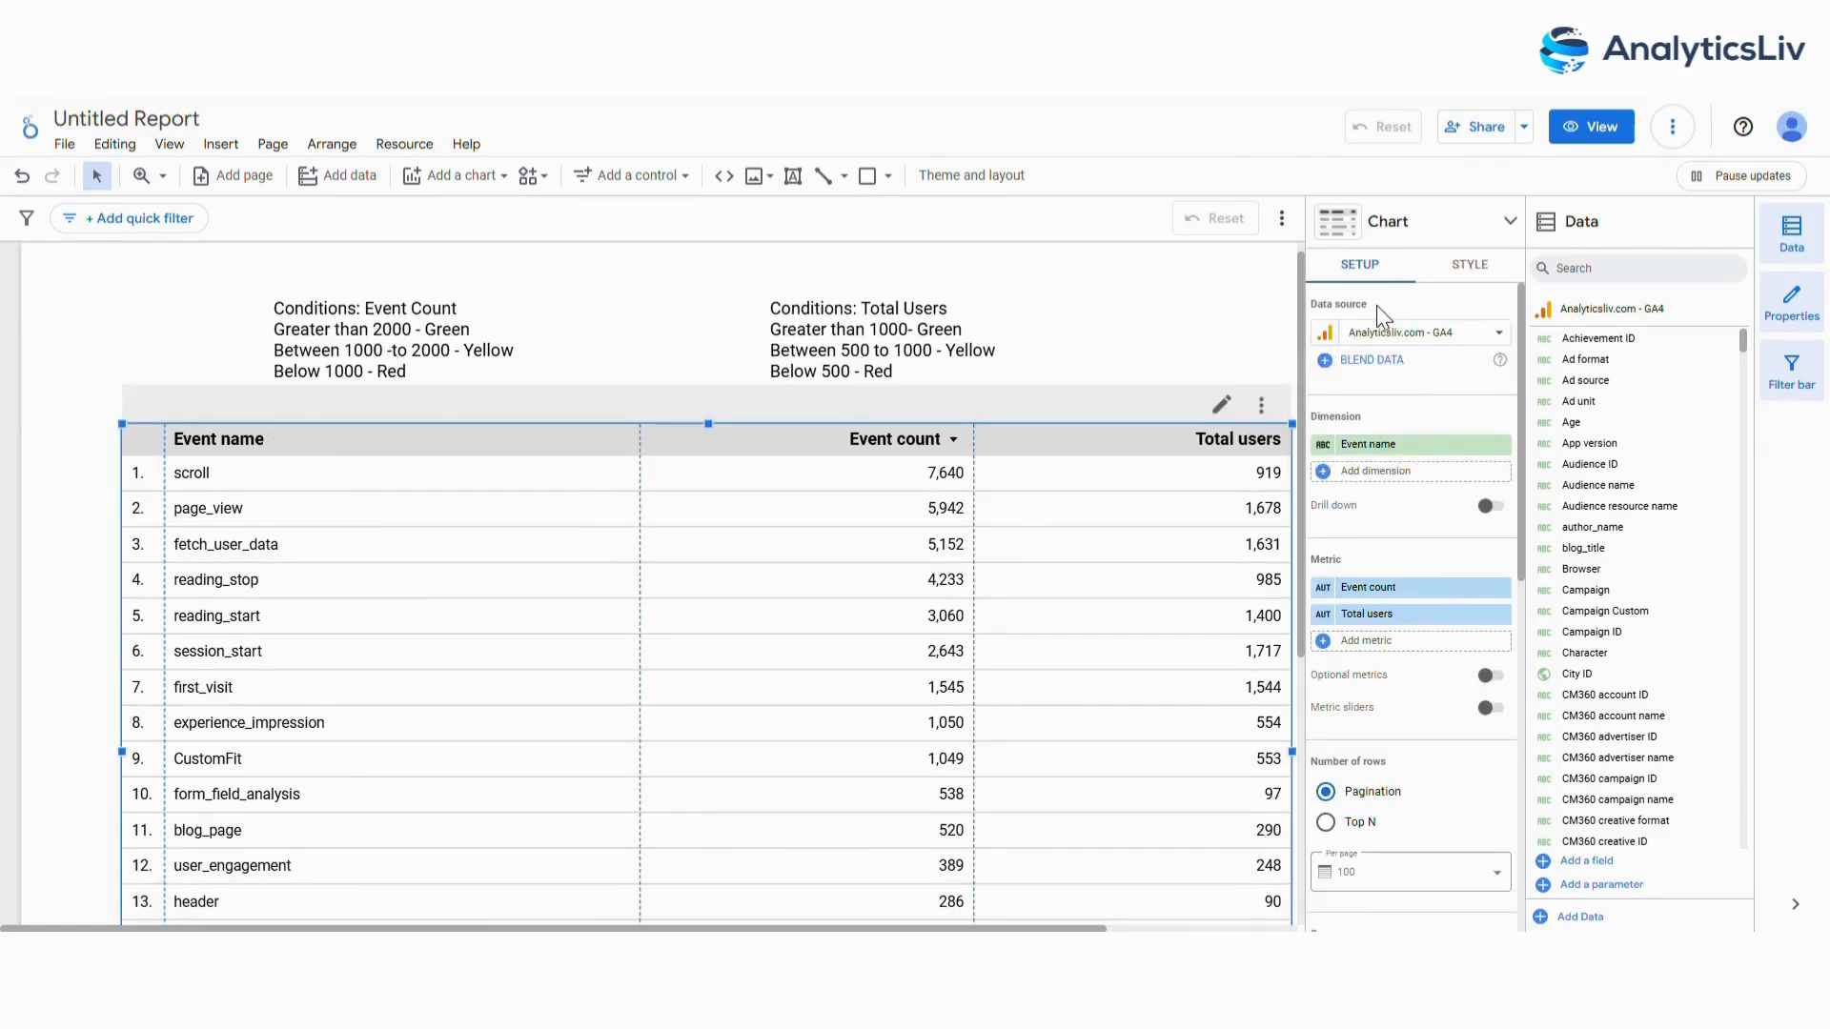
left_click(1476, 270)
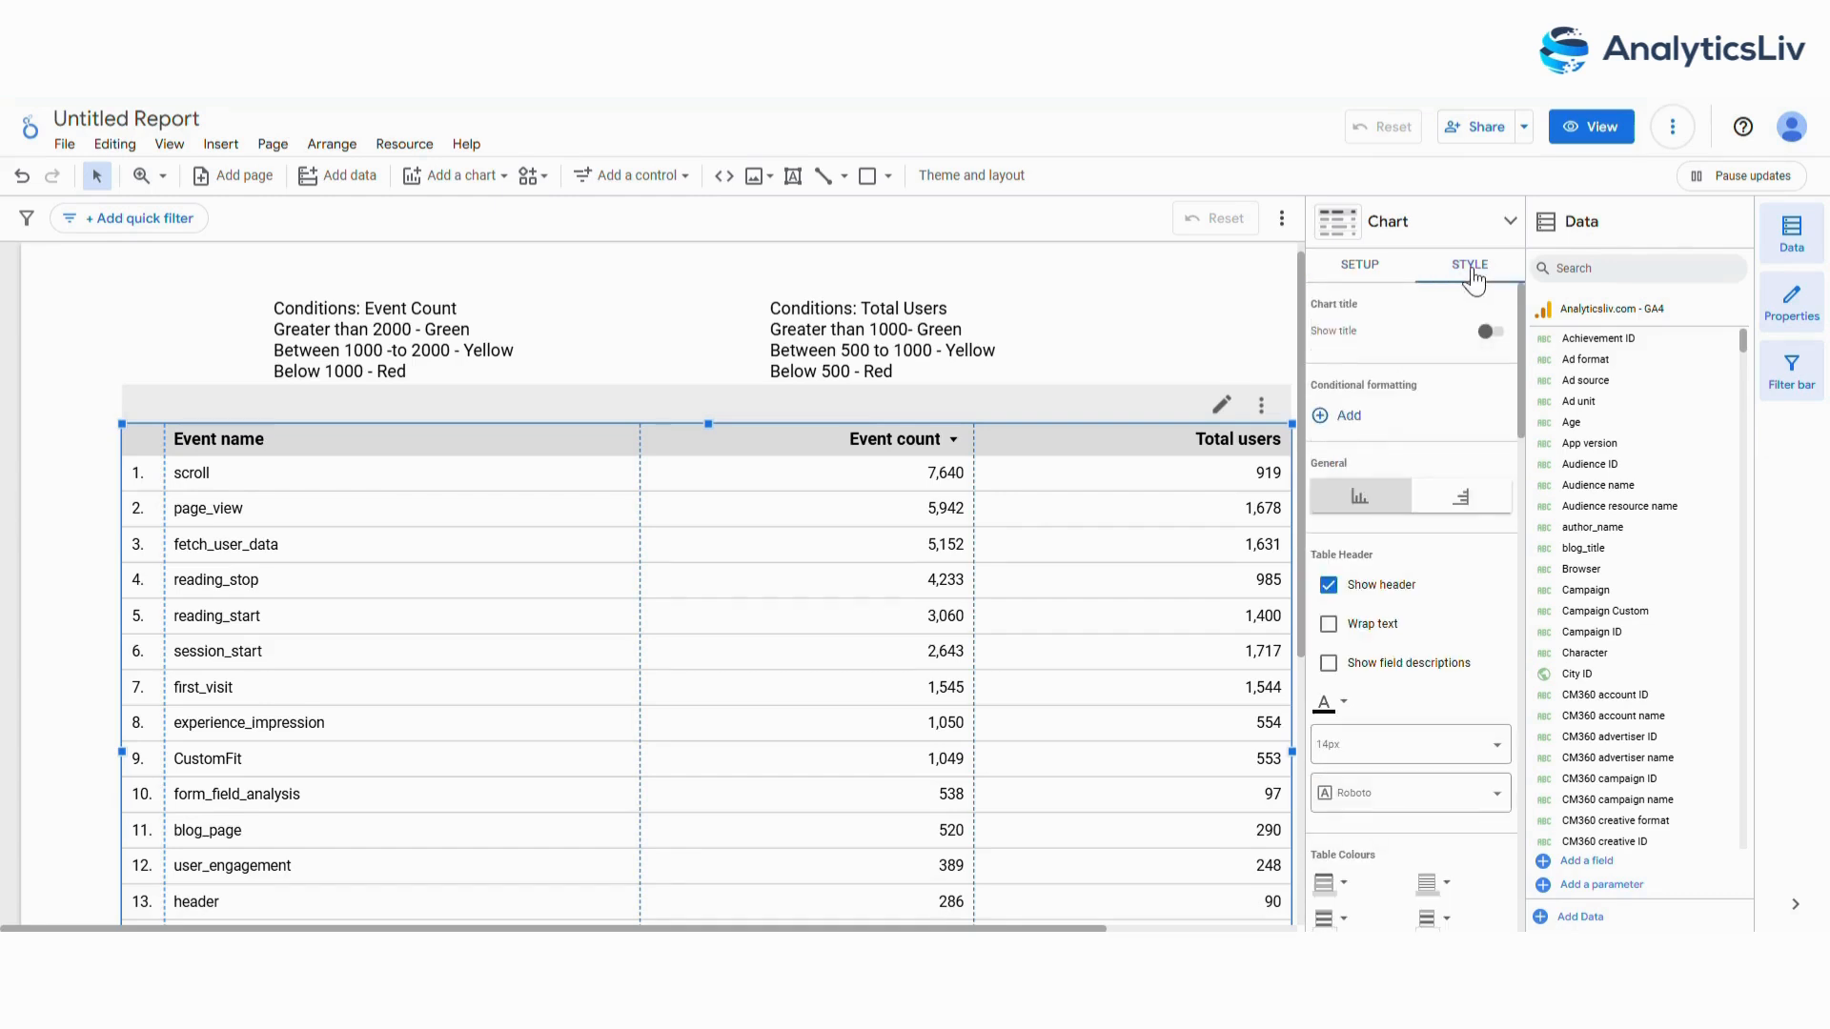
left_click(1348, 416)
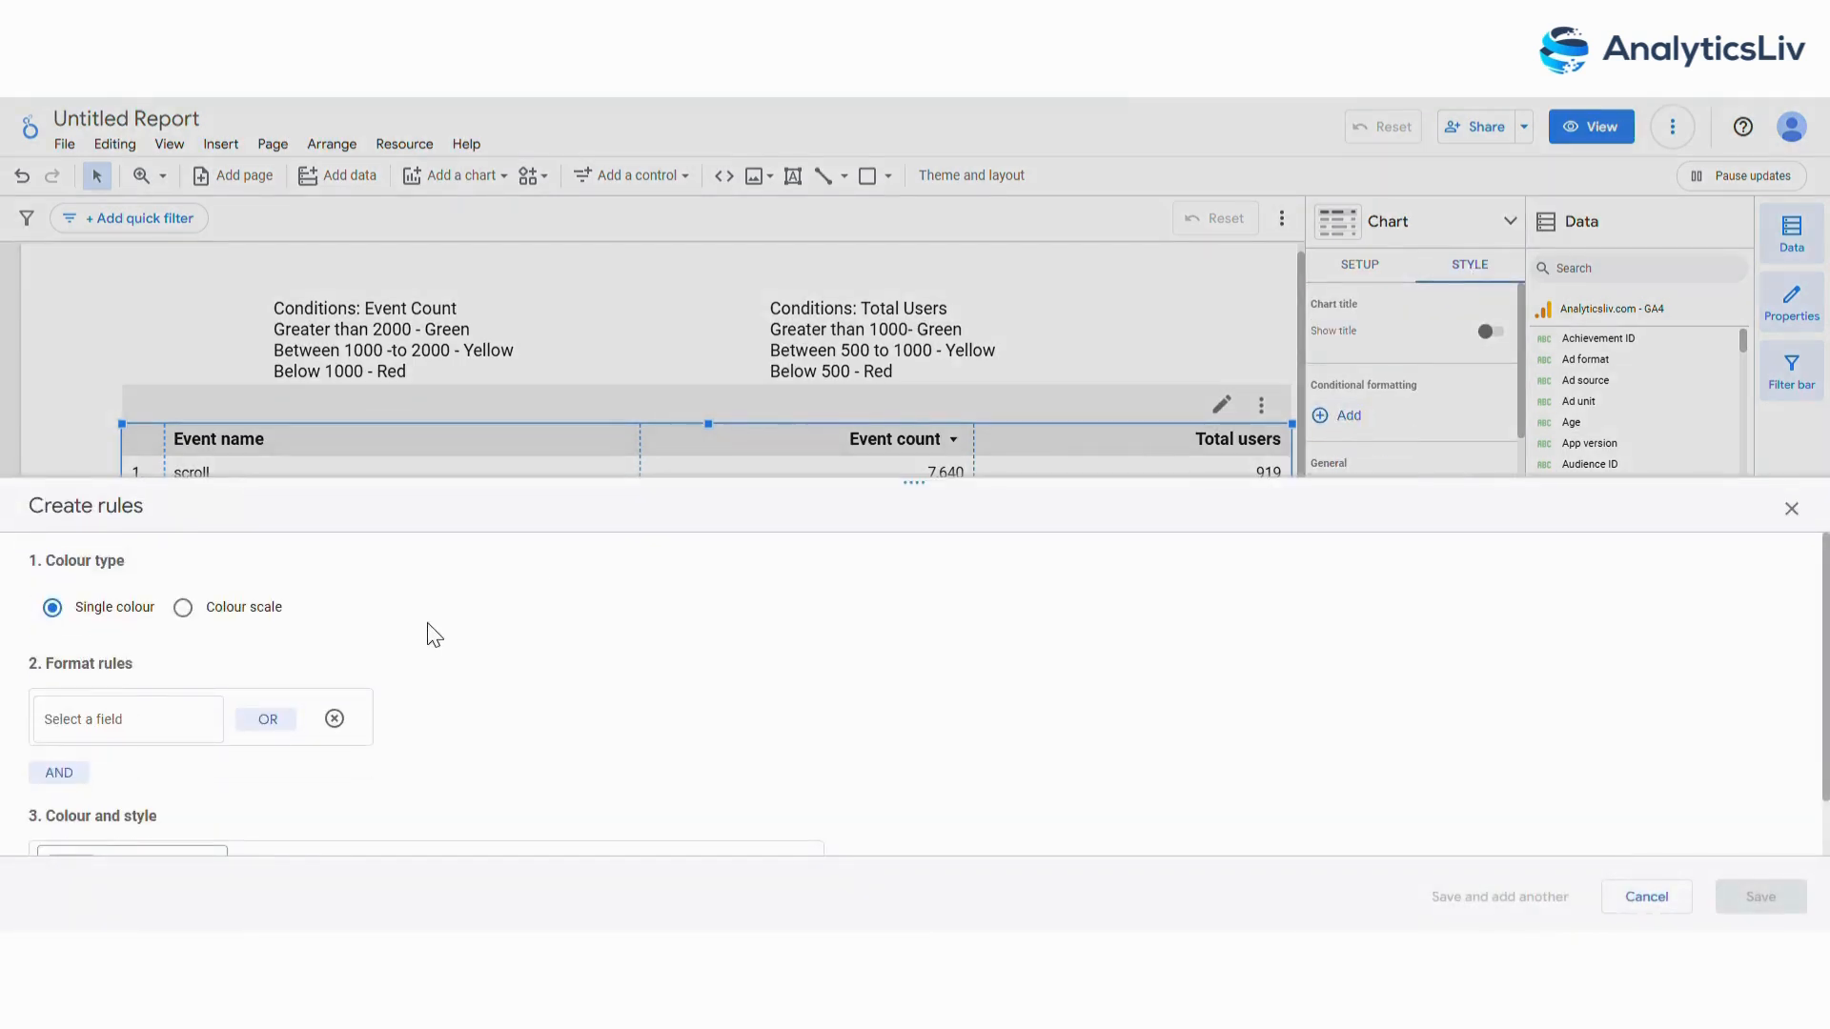
left_click(133, 729)
left_click(107, 727)
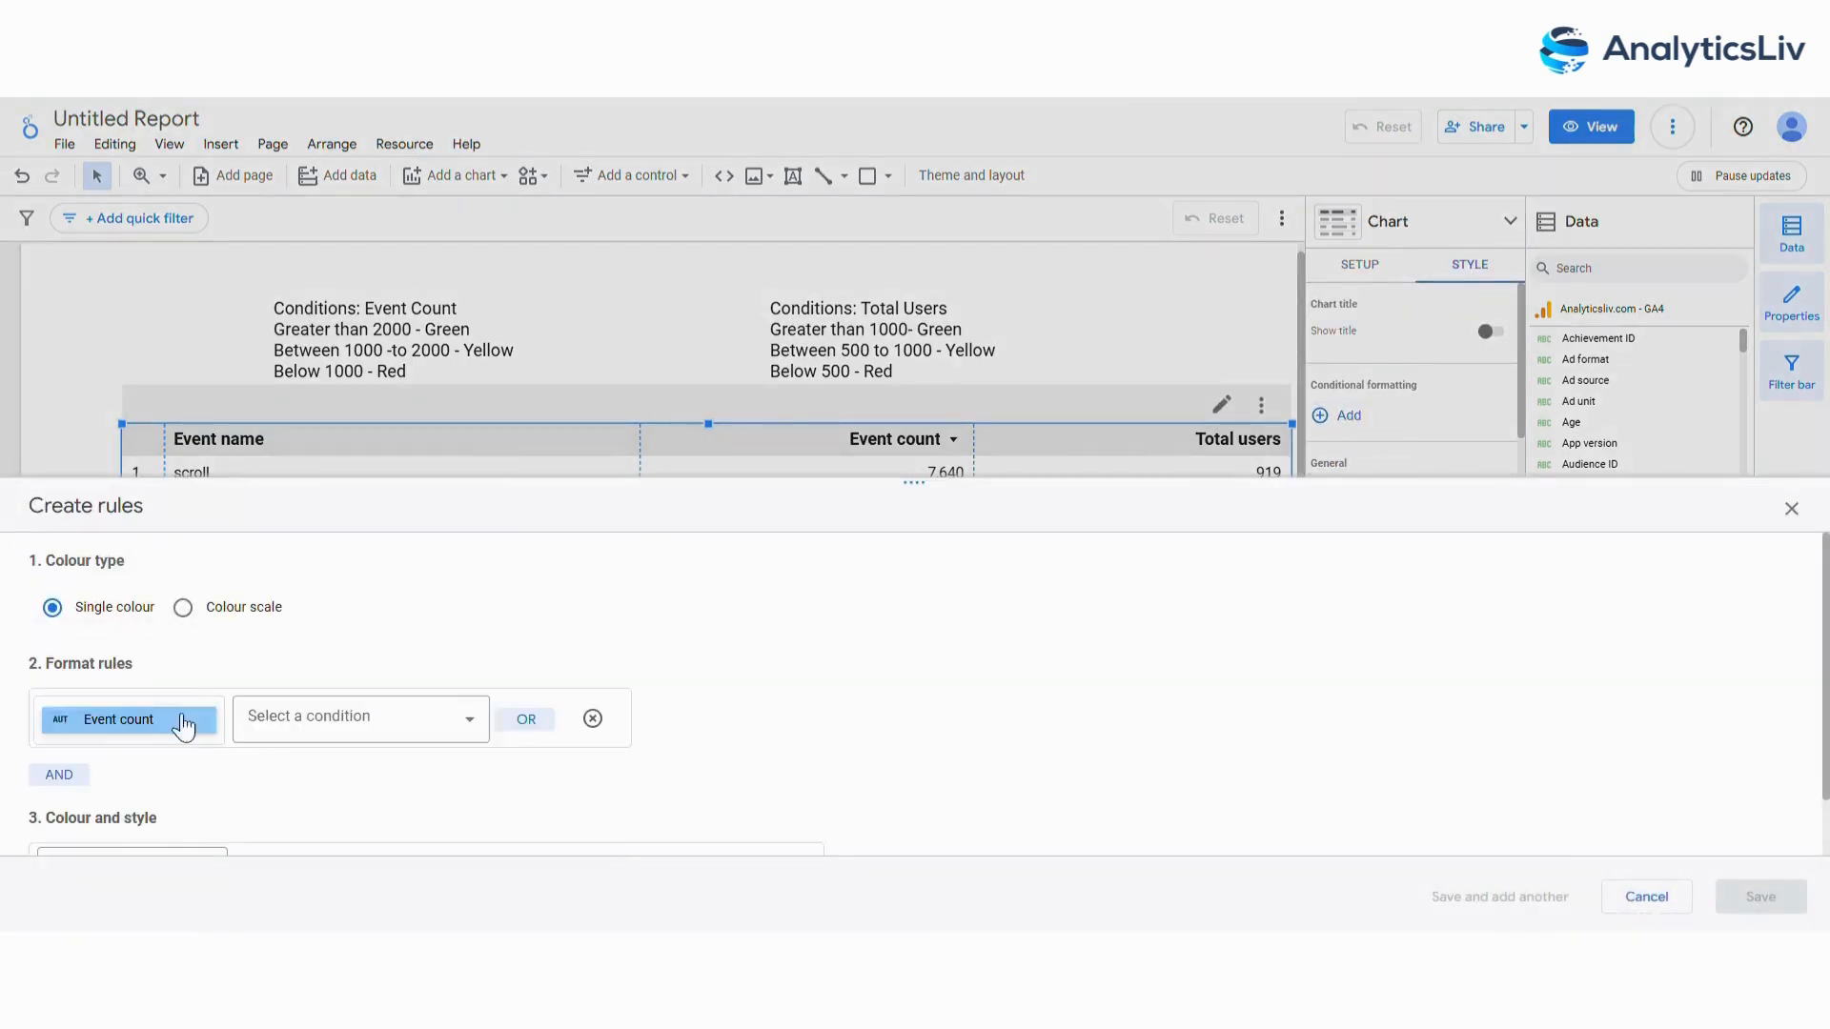
left_click(348, 716)
left_click(370, 556)
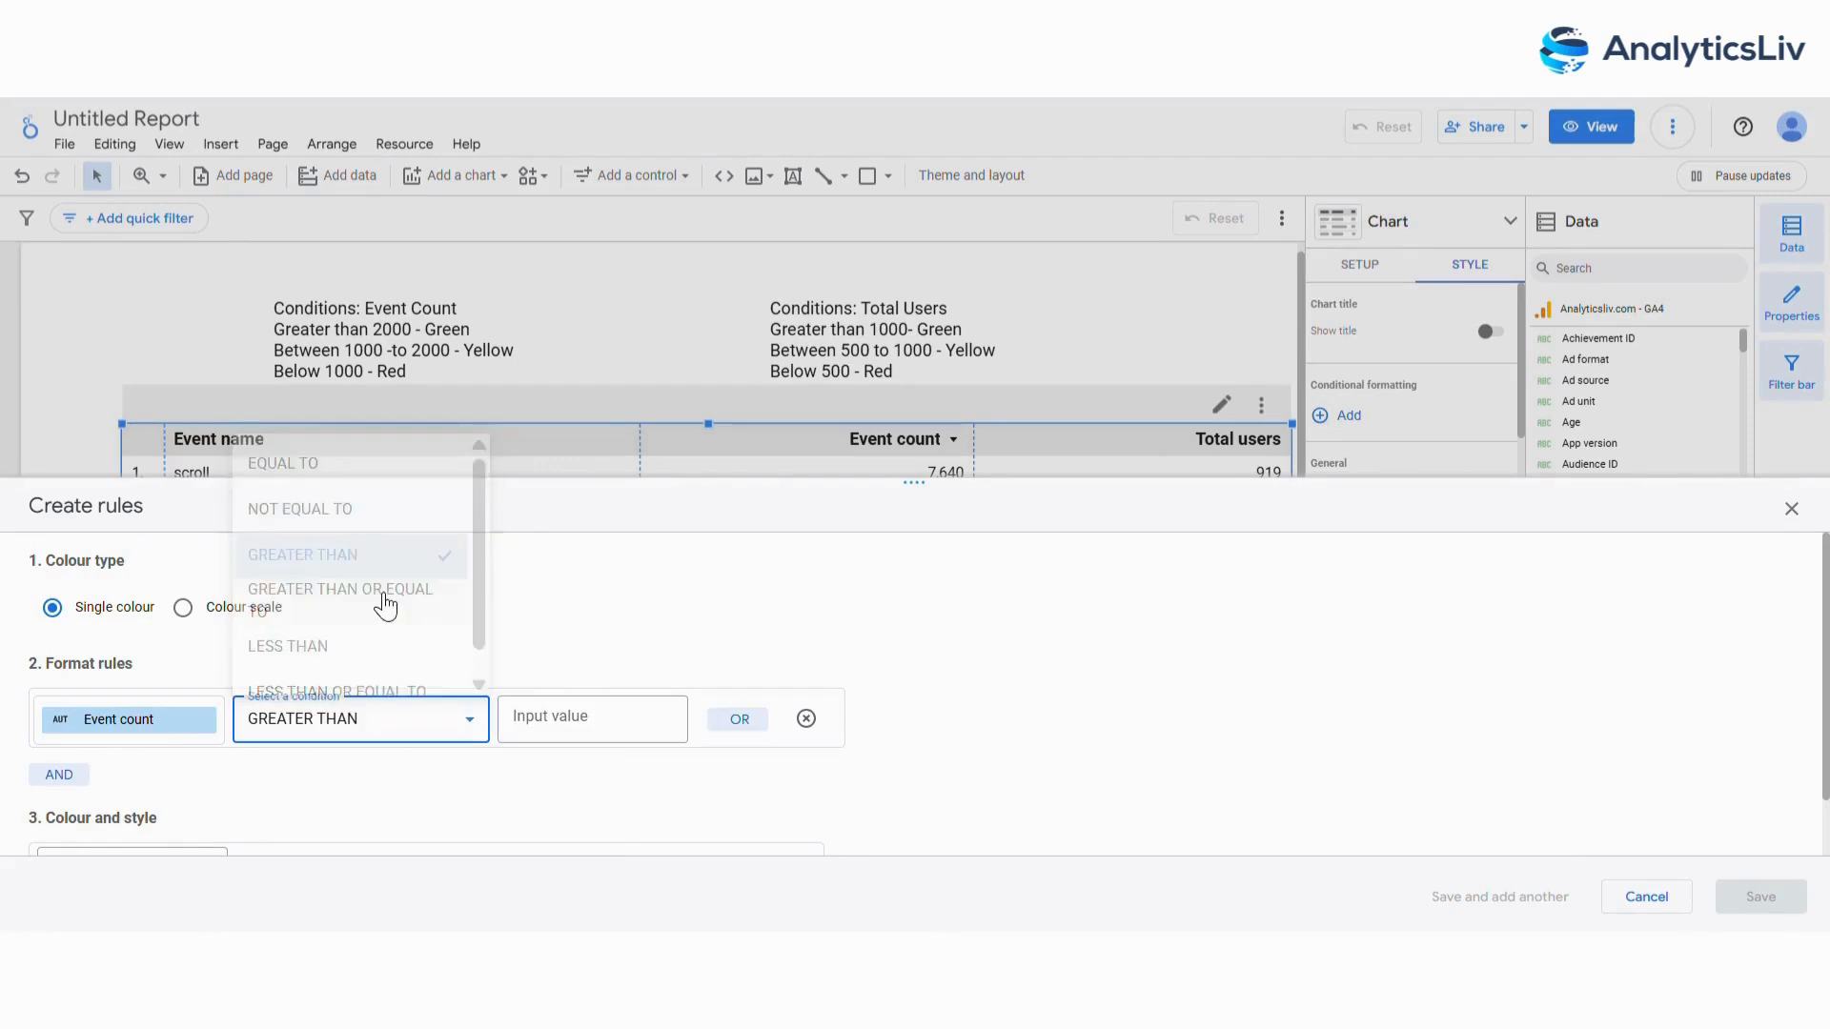
type("2000")
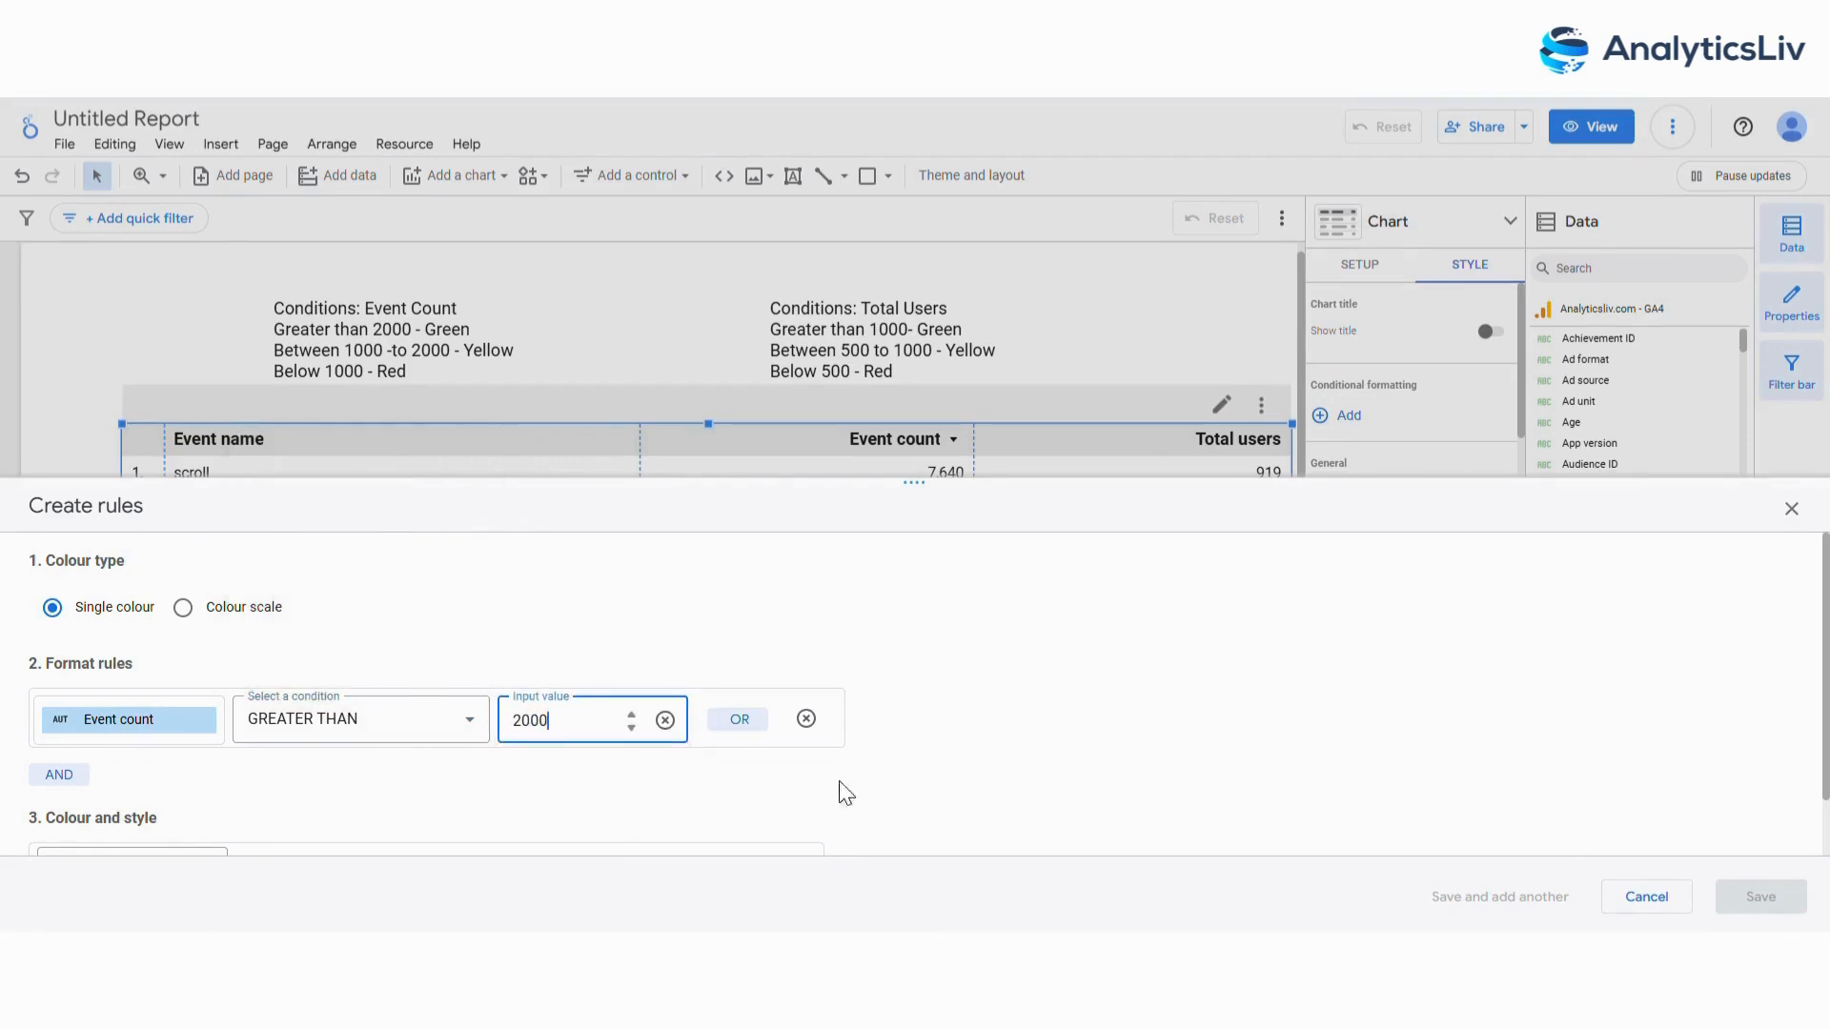
Give the rule a green background applied to the Event count column only, and save it.
scroll(843, 762, "down", 1)
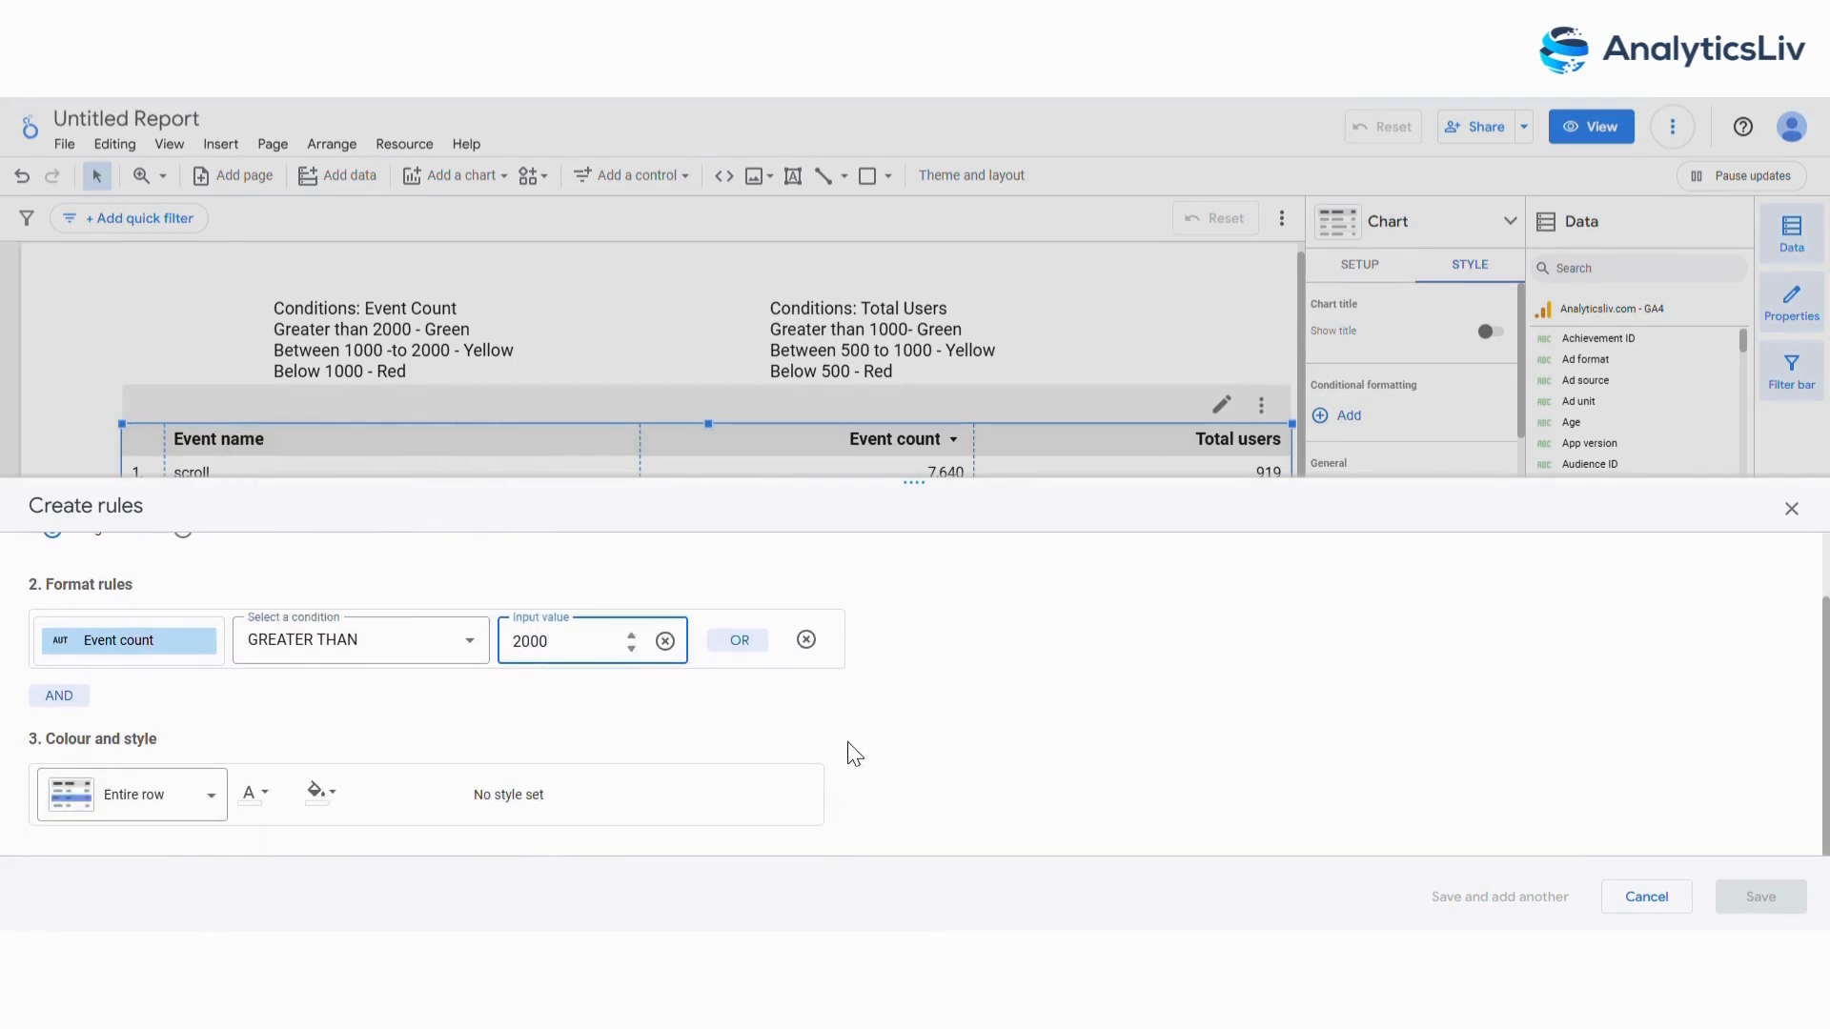
left_click(322, 793)
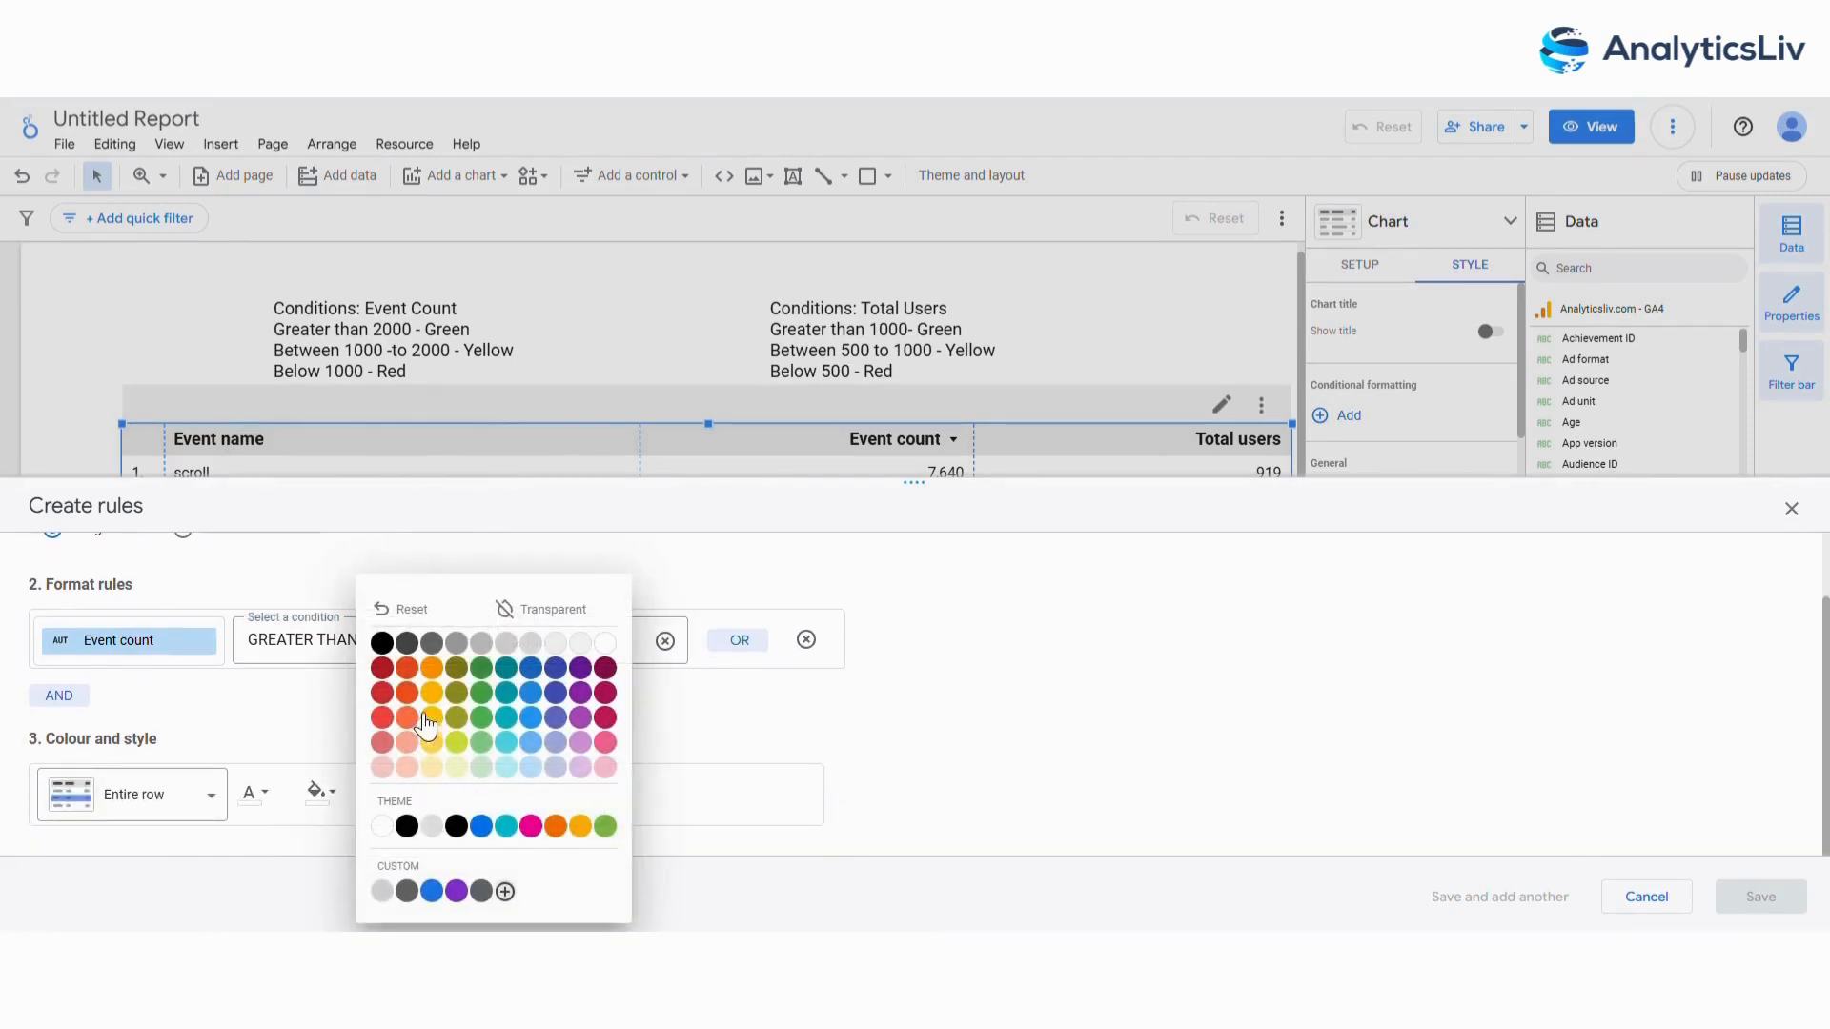
left_click(481, 698)
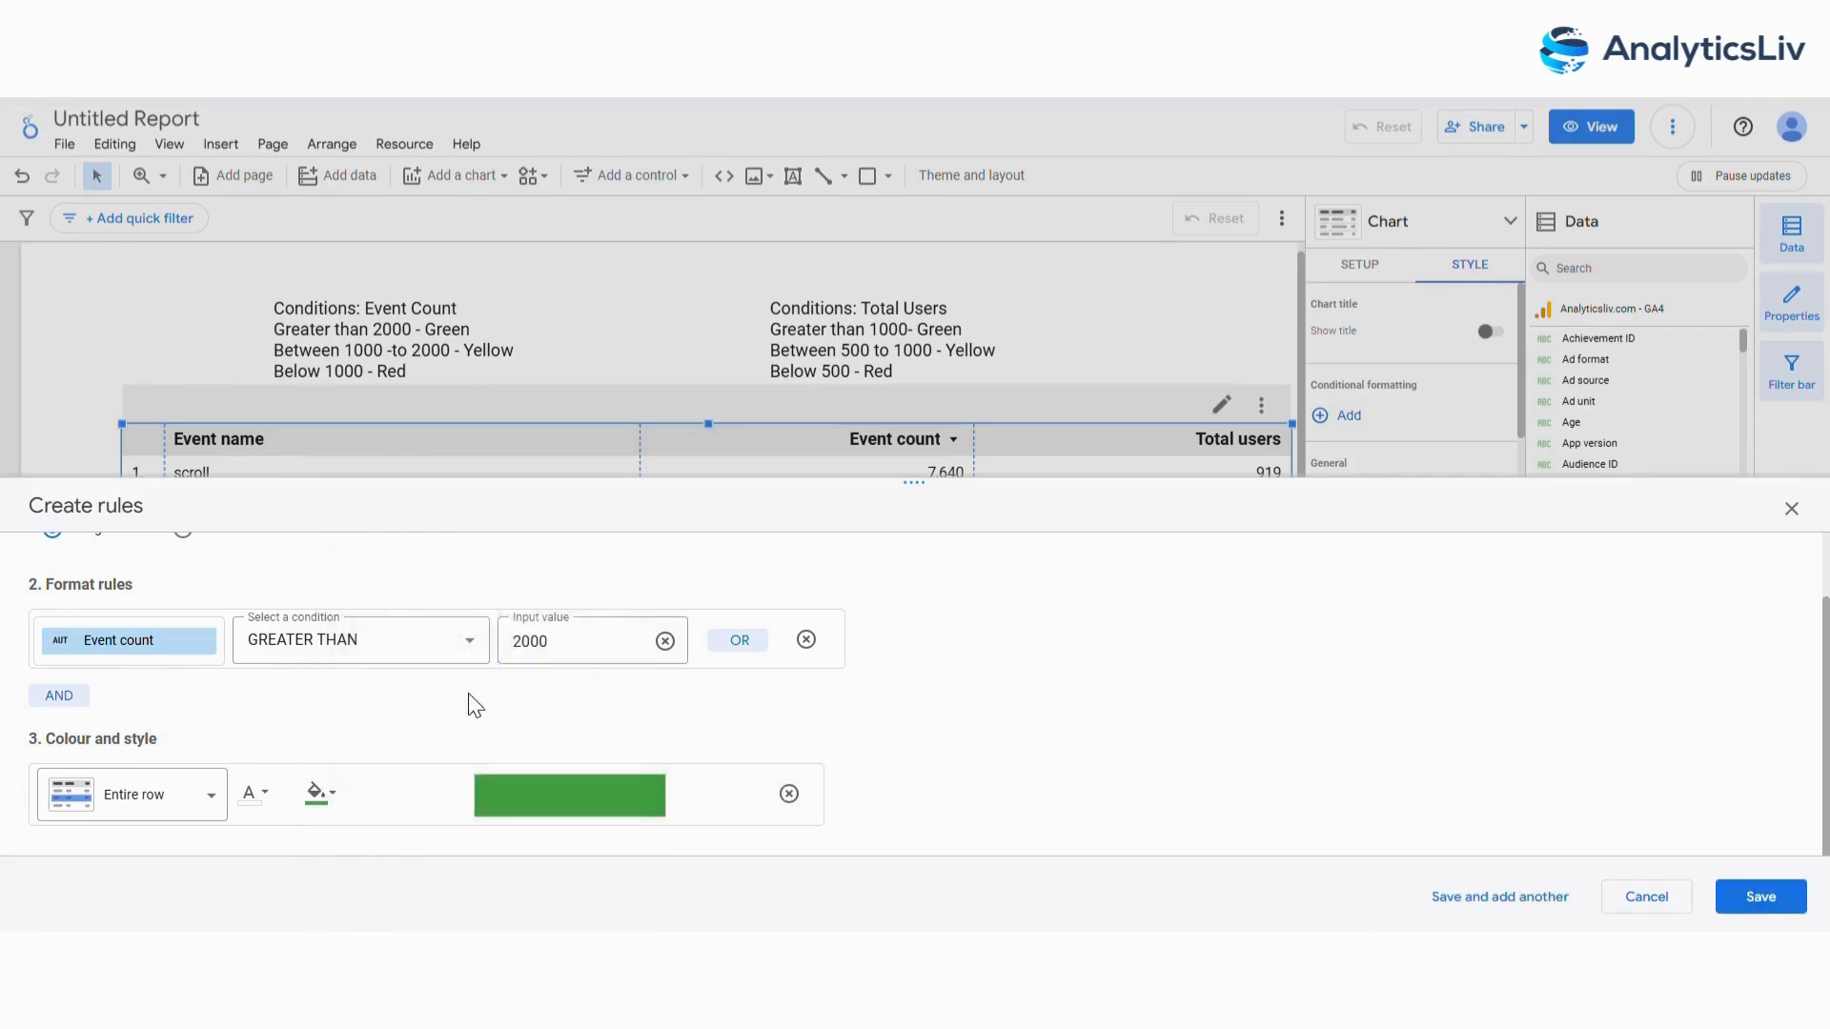
left_click(204, 798)
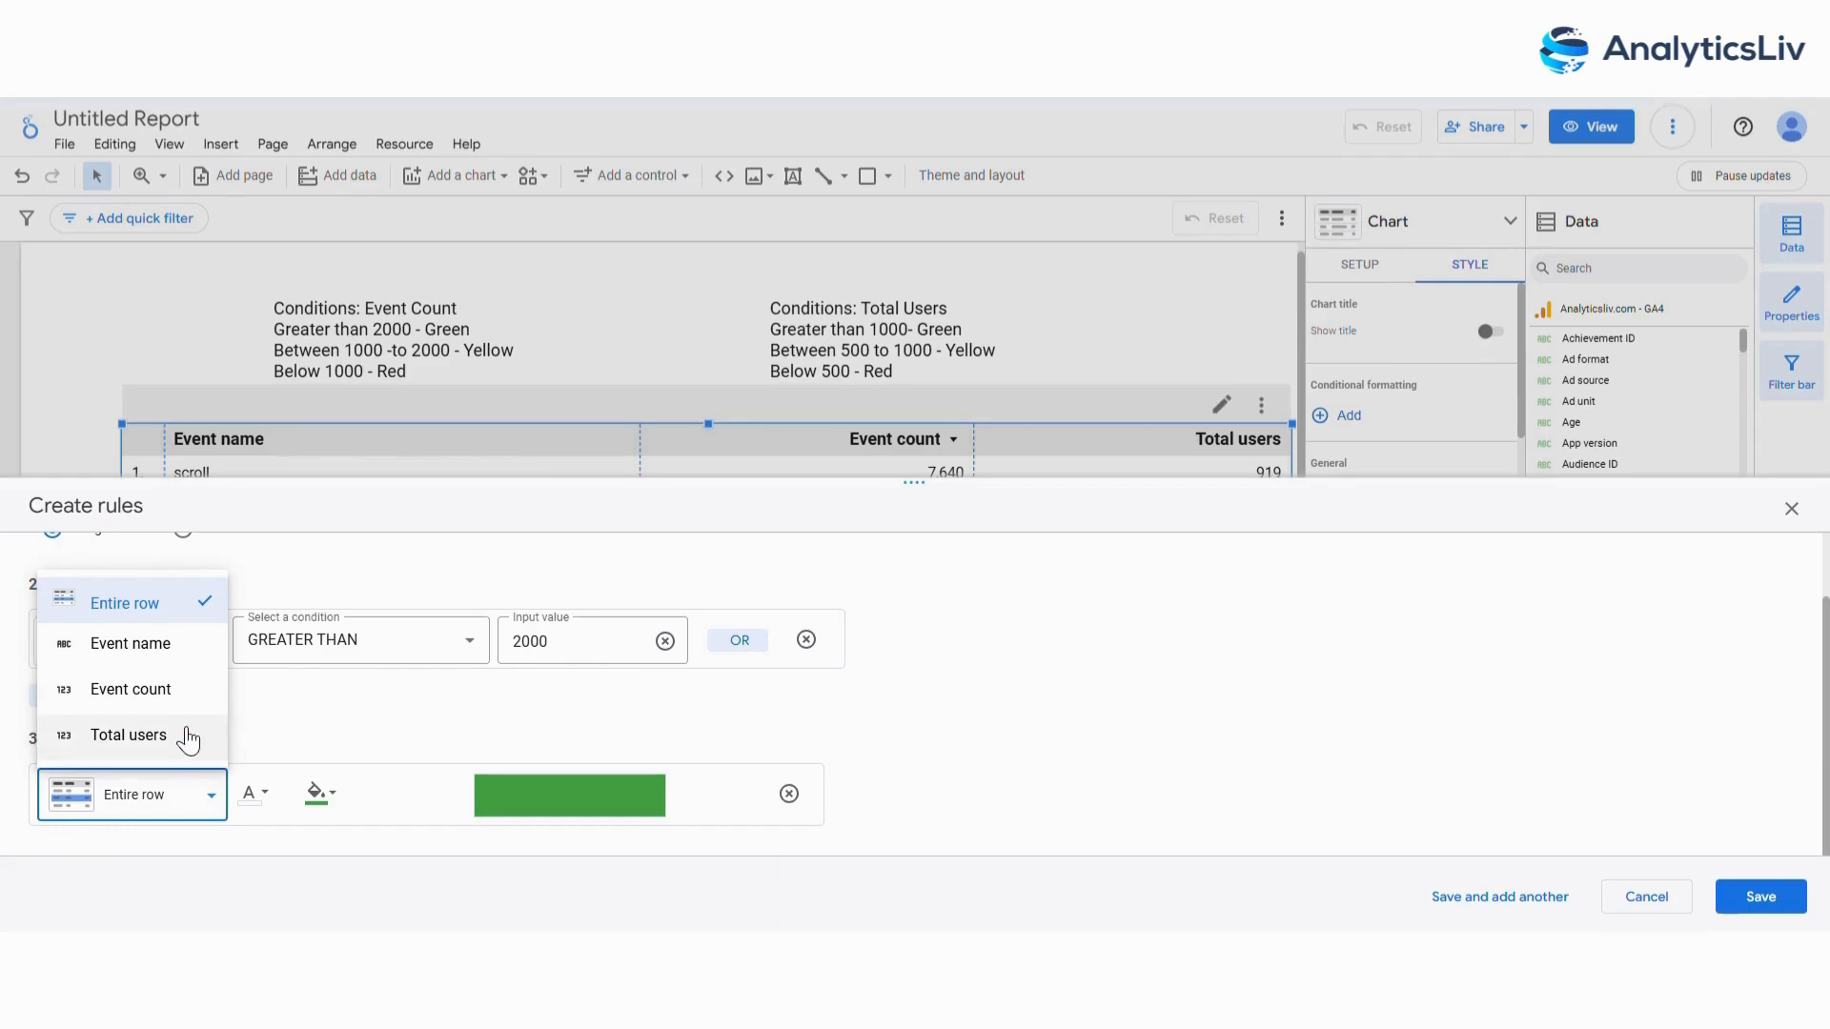
left_click(191, 690)
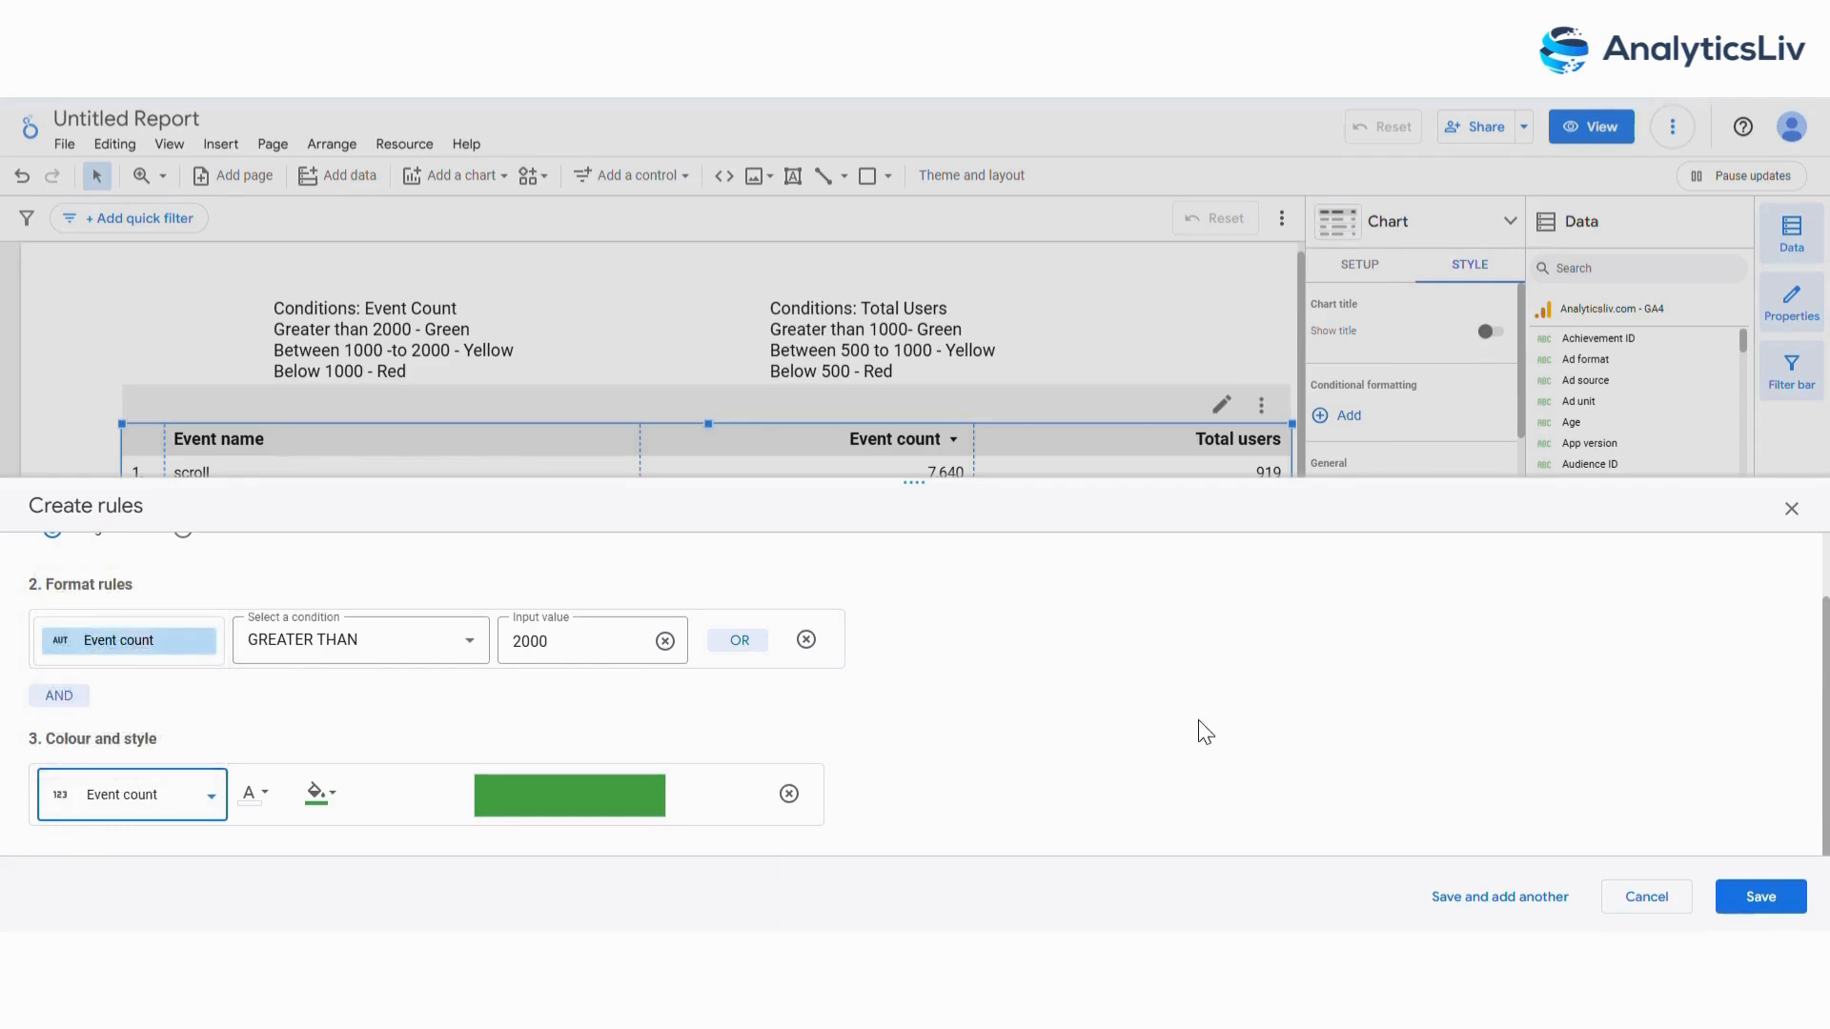
left_click(1767, 895)
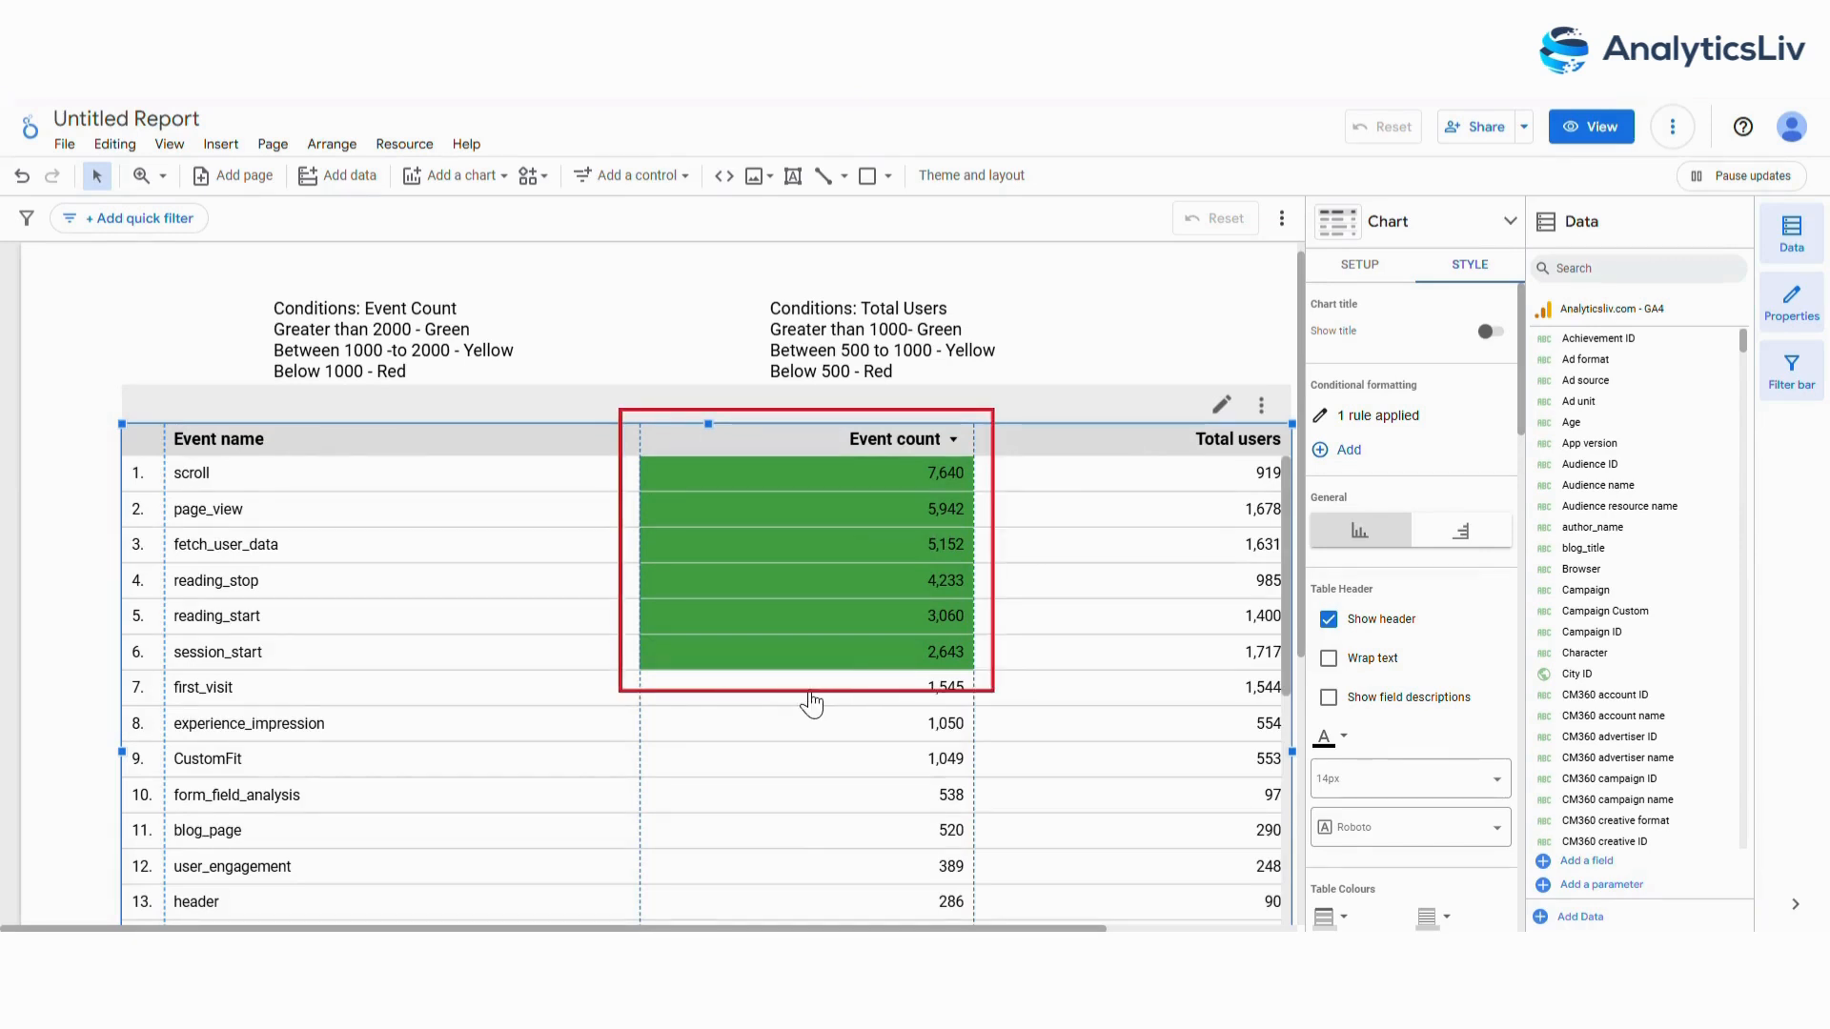
Start a second conditional formatting rule for the table, based on the Event count field.
left_click(1342, 450)
left_click(158, 739)
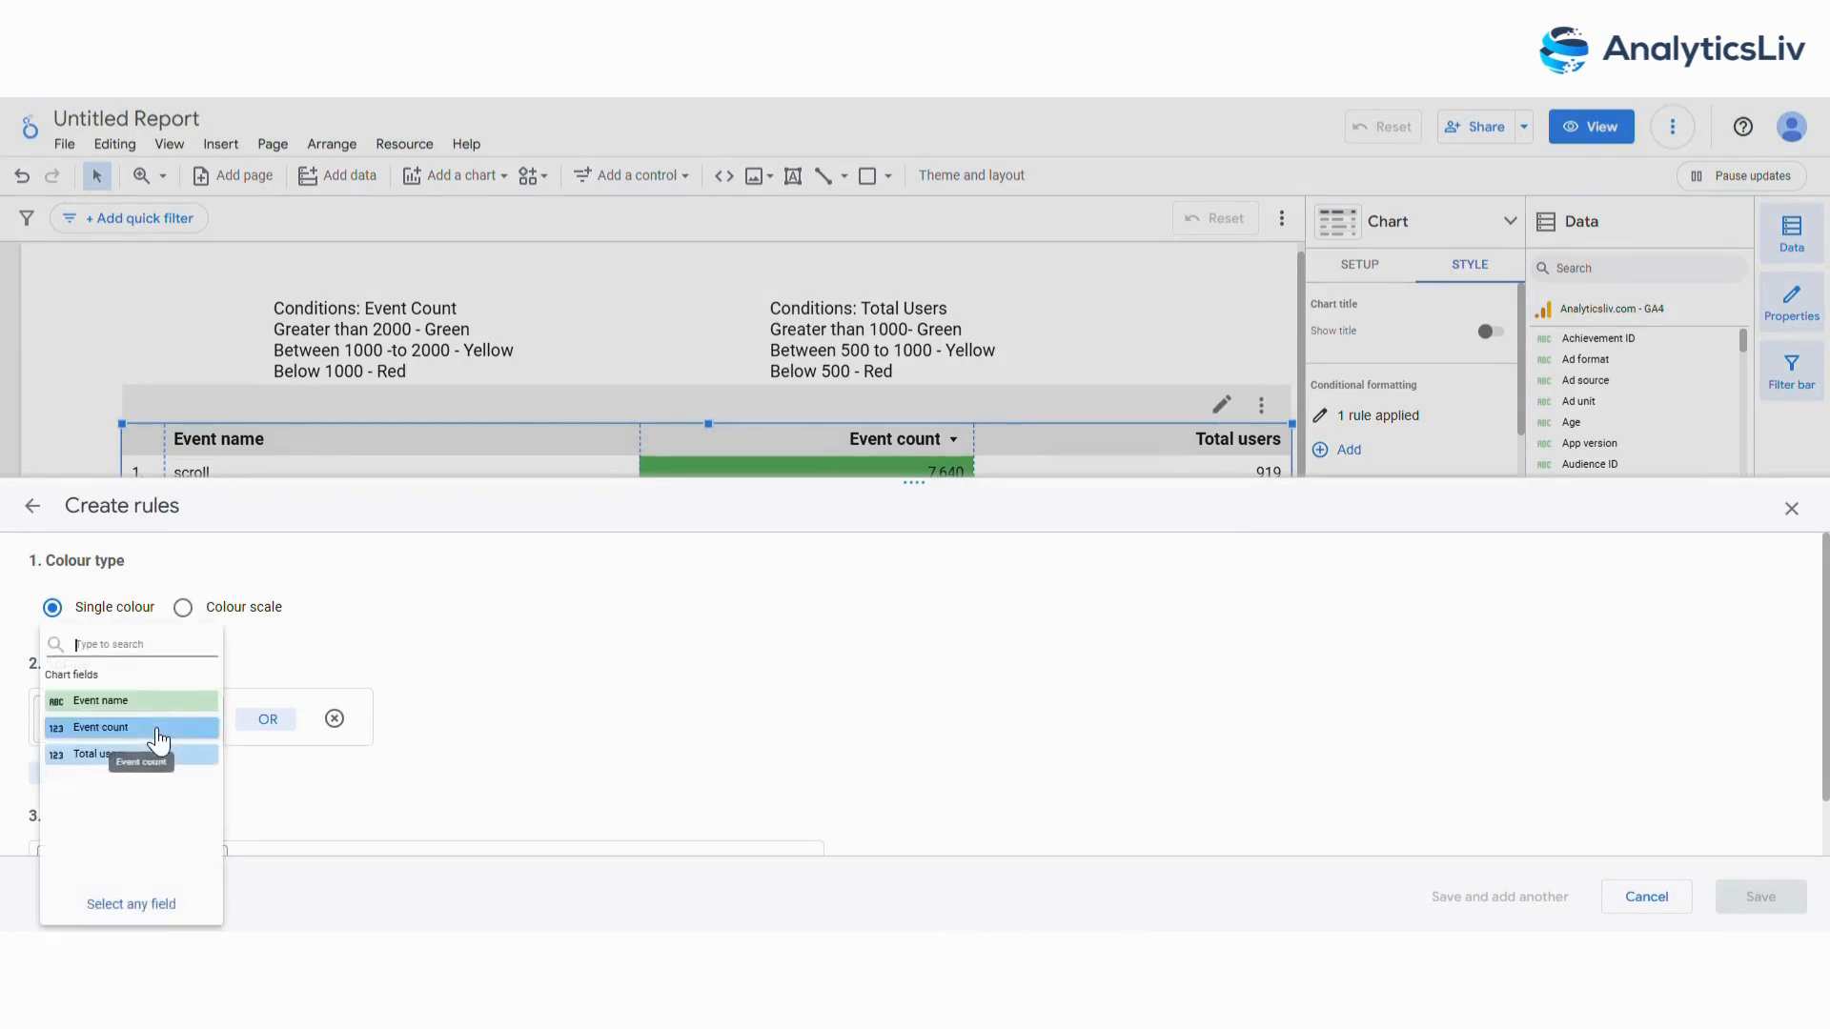
left_click(156, 394)
Set the second rule's condition to greater than 1000.
left_click(410, 726)
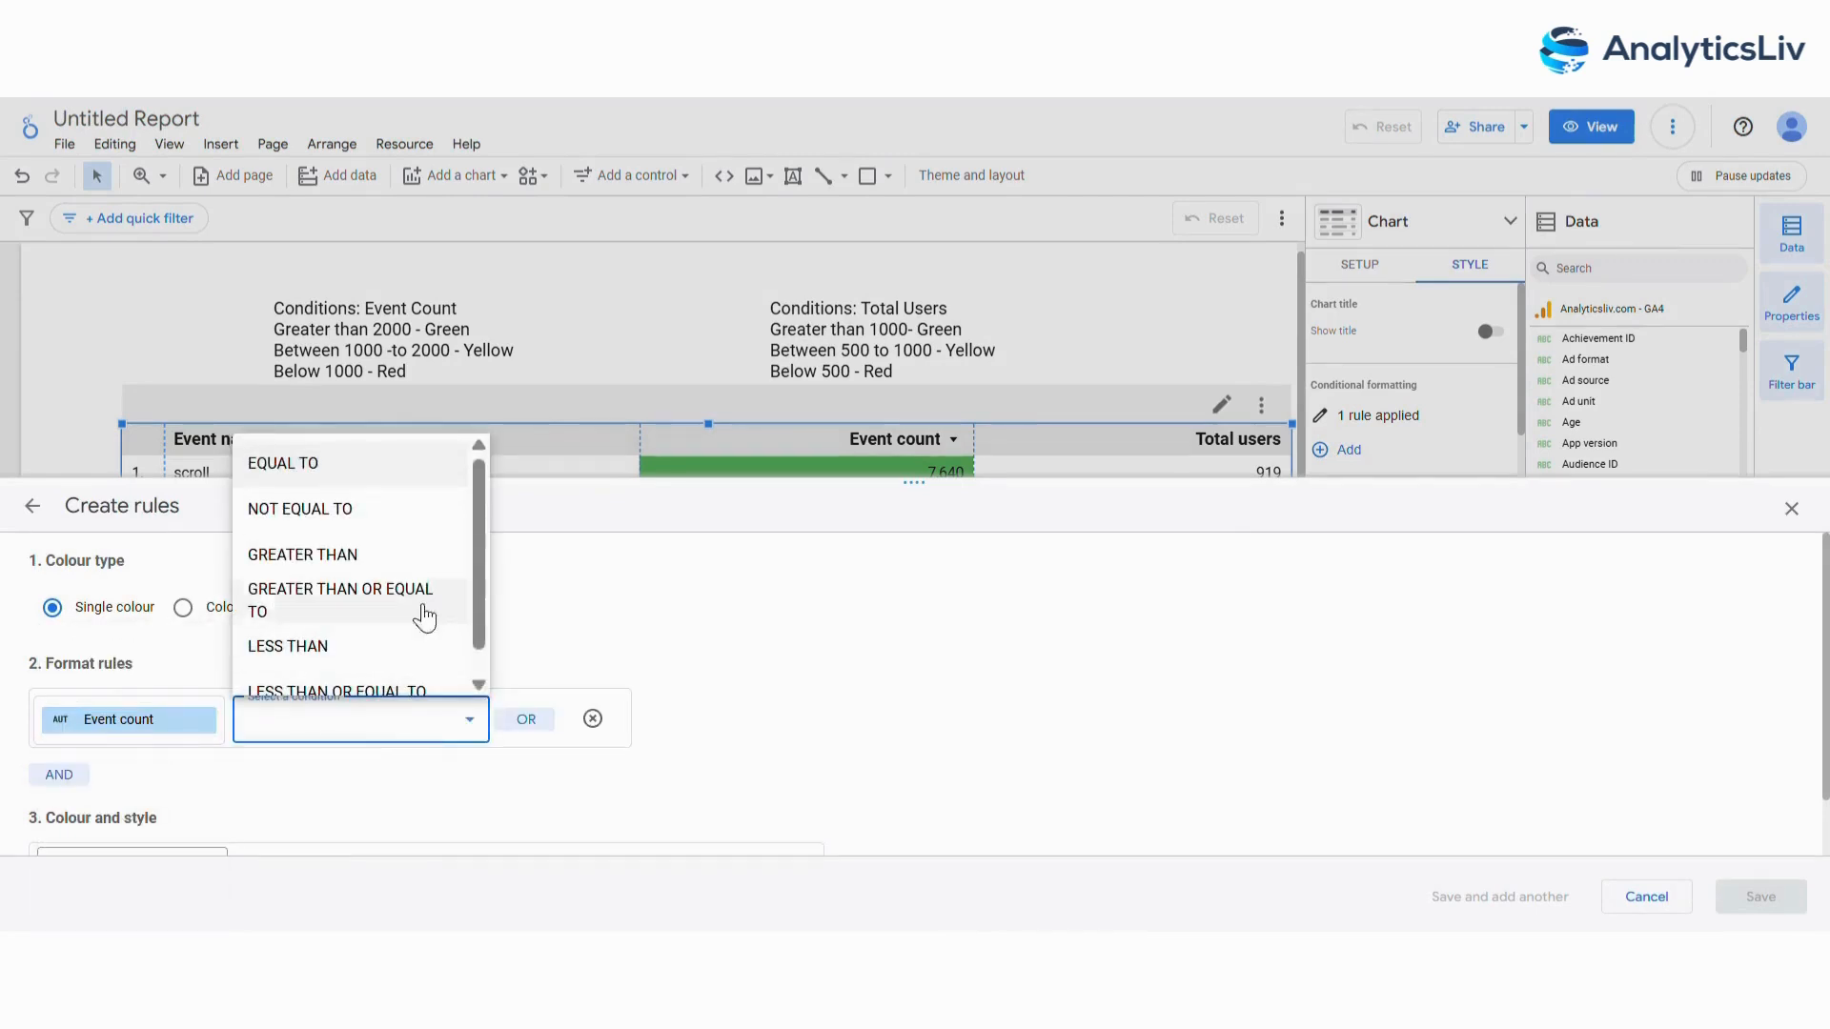
left_click(444, 553)
left_click(665, 721)
type("1")
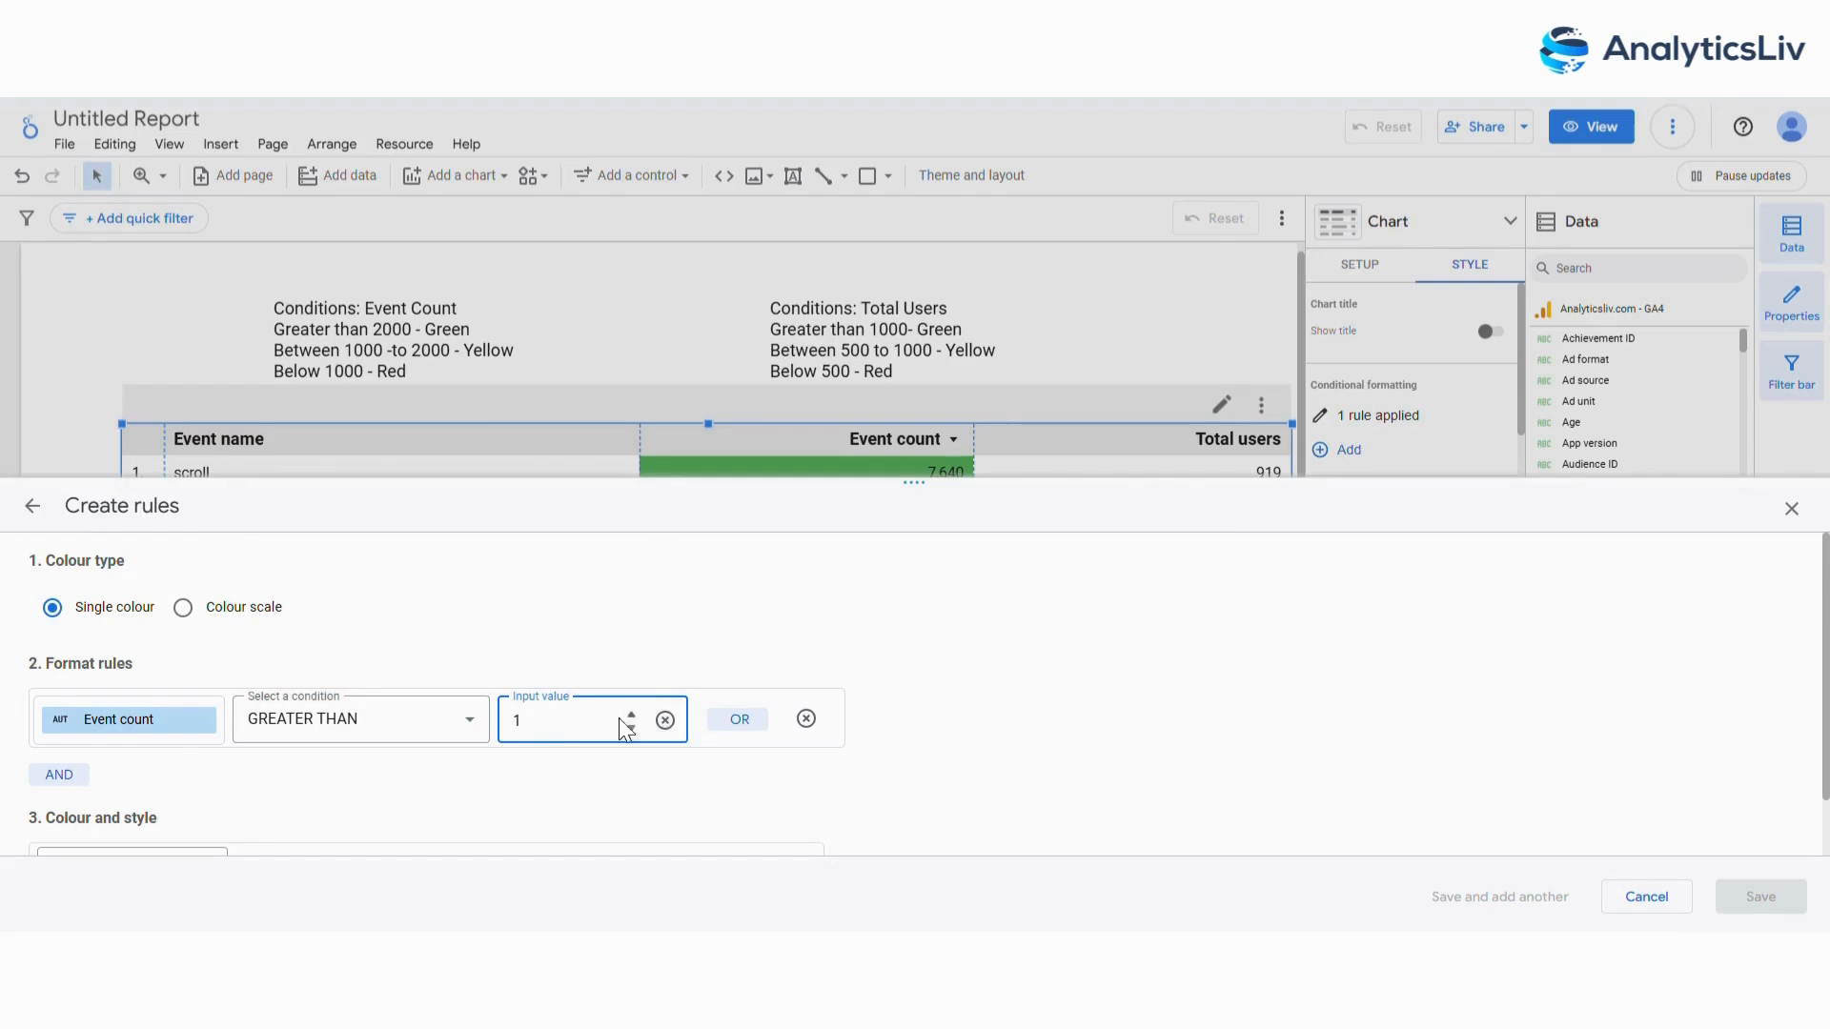
type("000")
Set the second rule's condition to Event count greater than or equal to 1000.
left_click(380, 731)
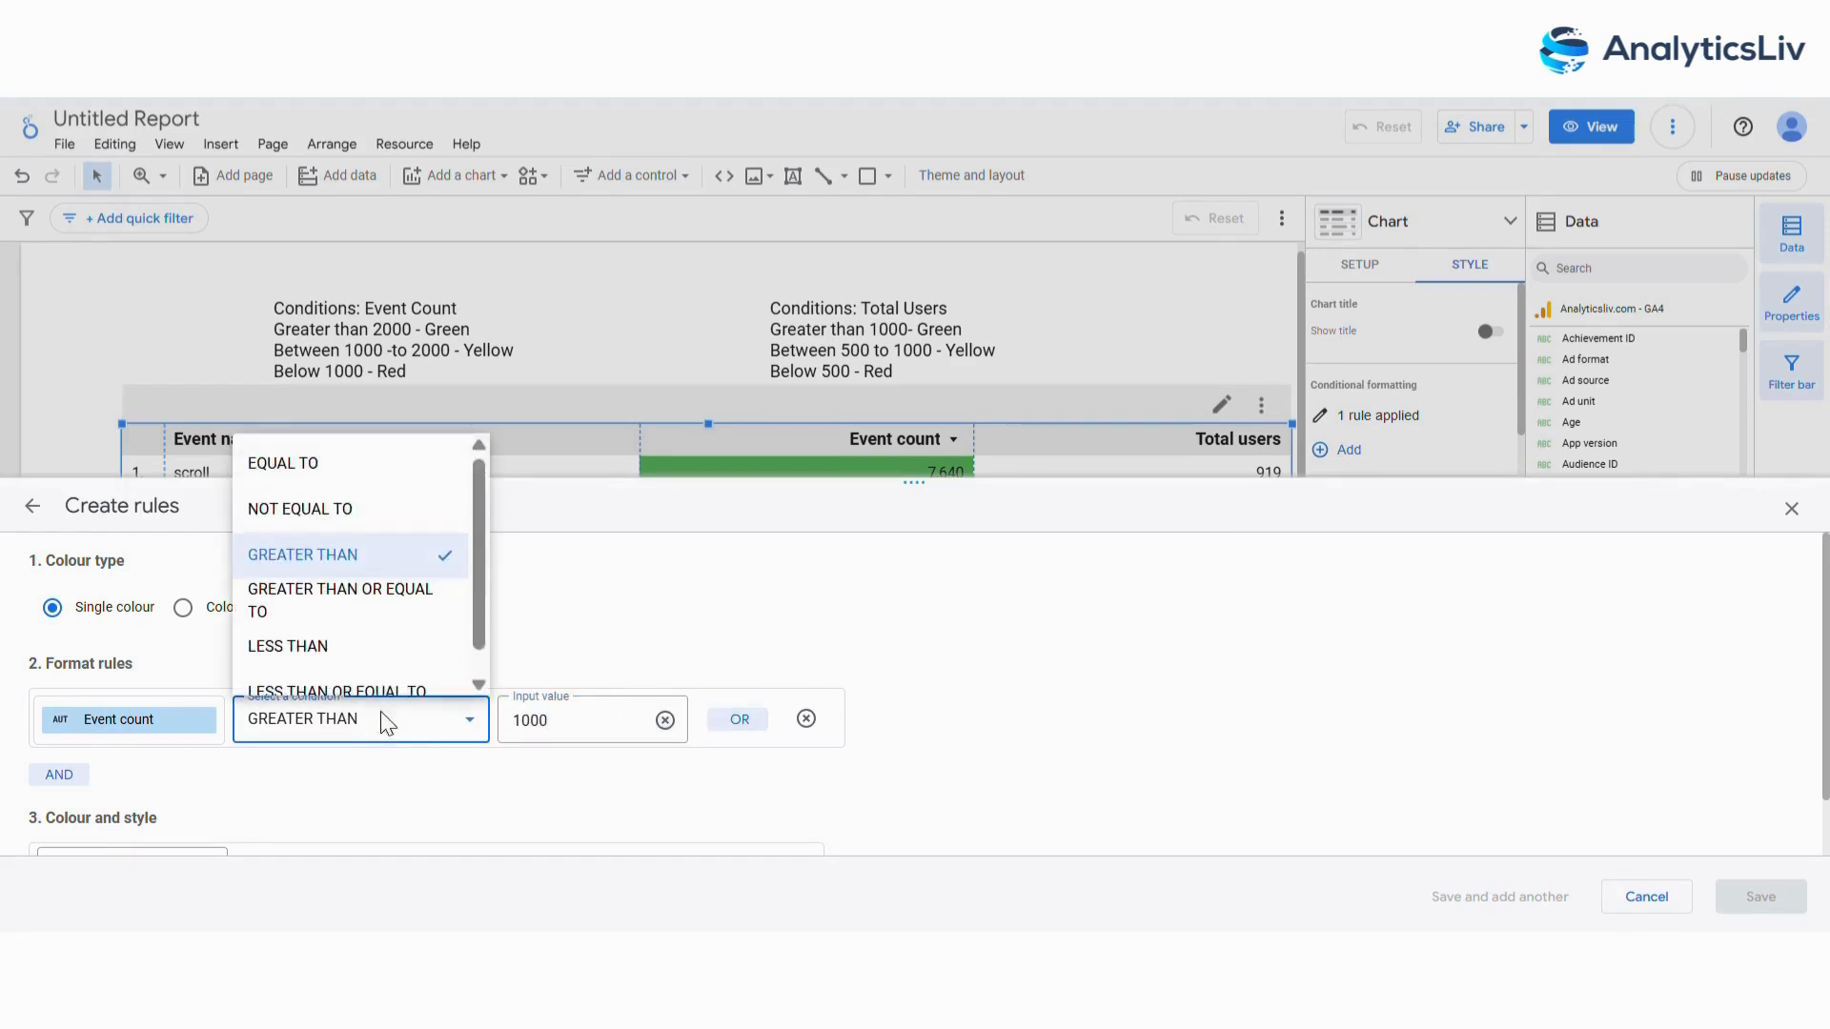
left_click(433, 610)
left_click(591, 707)
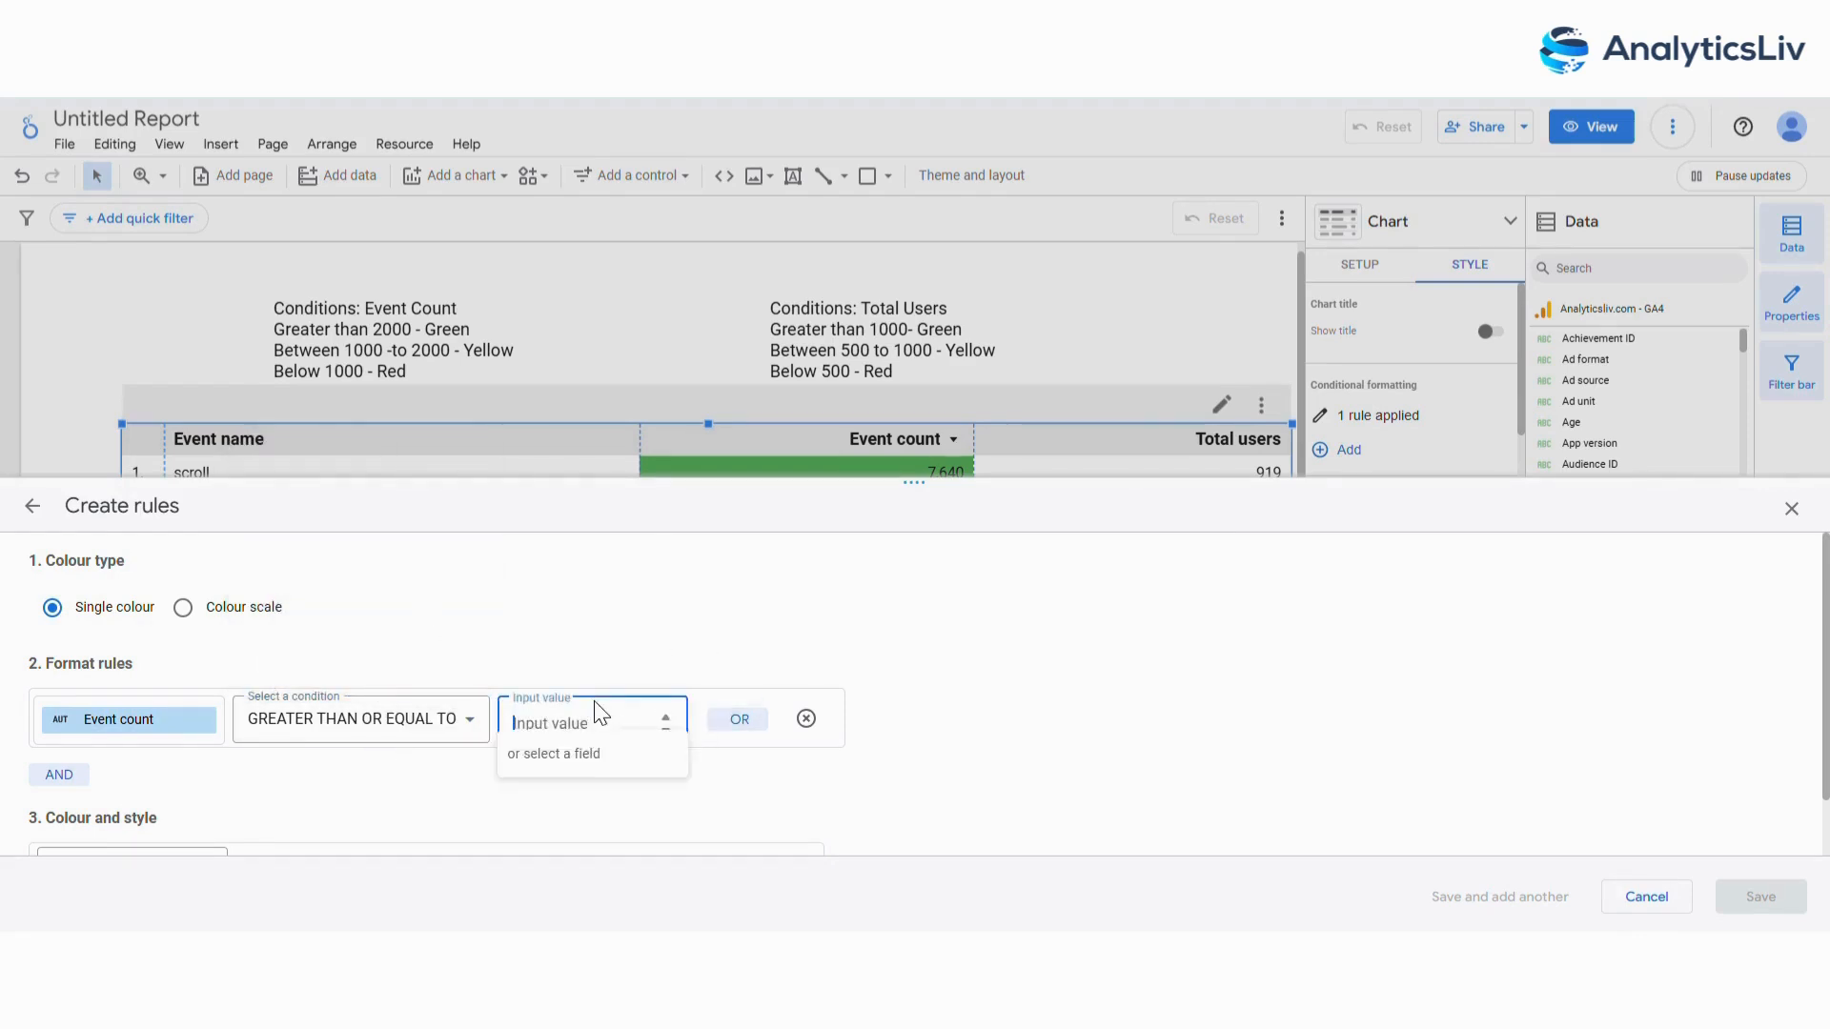
type("1000")
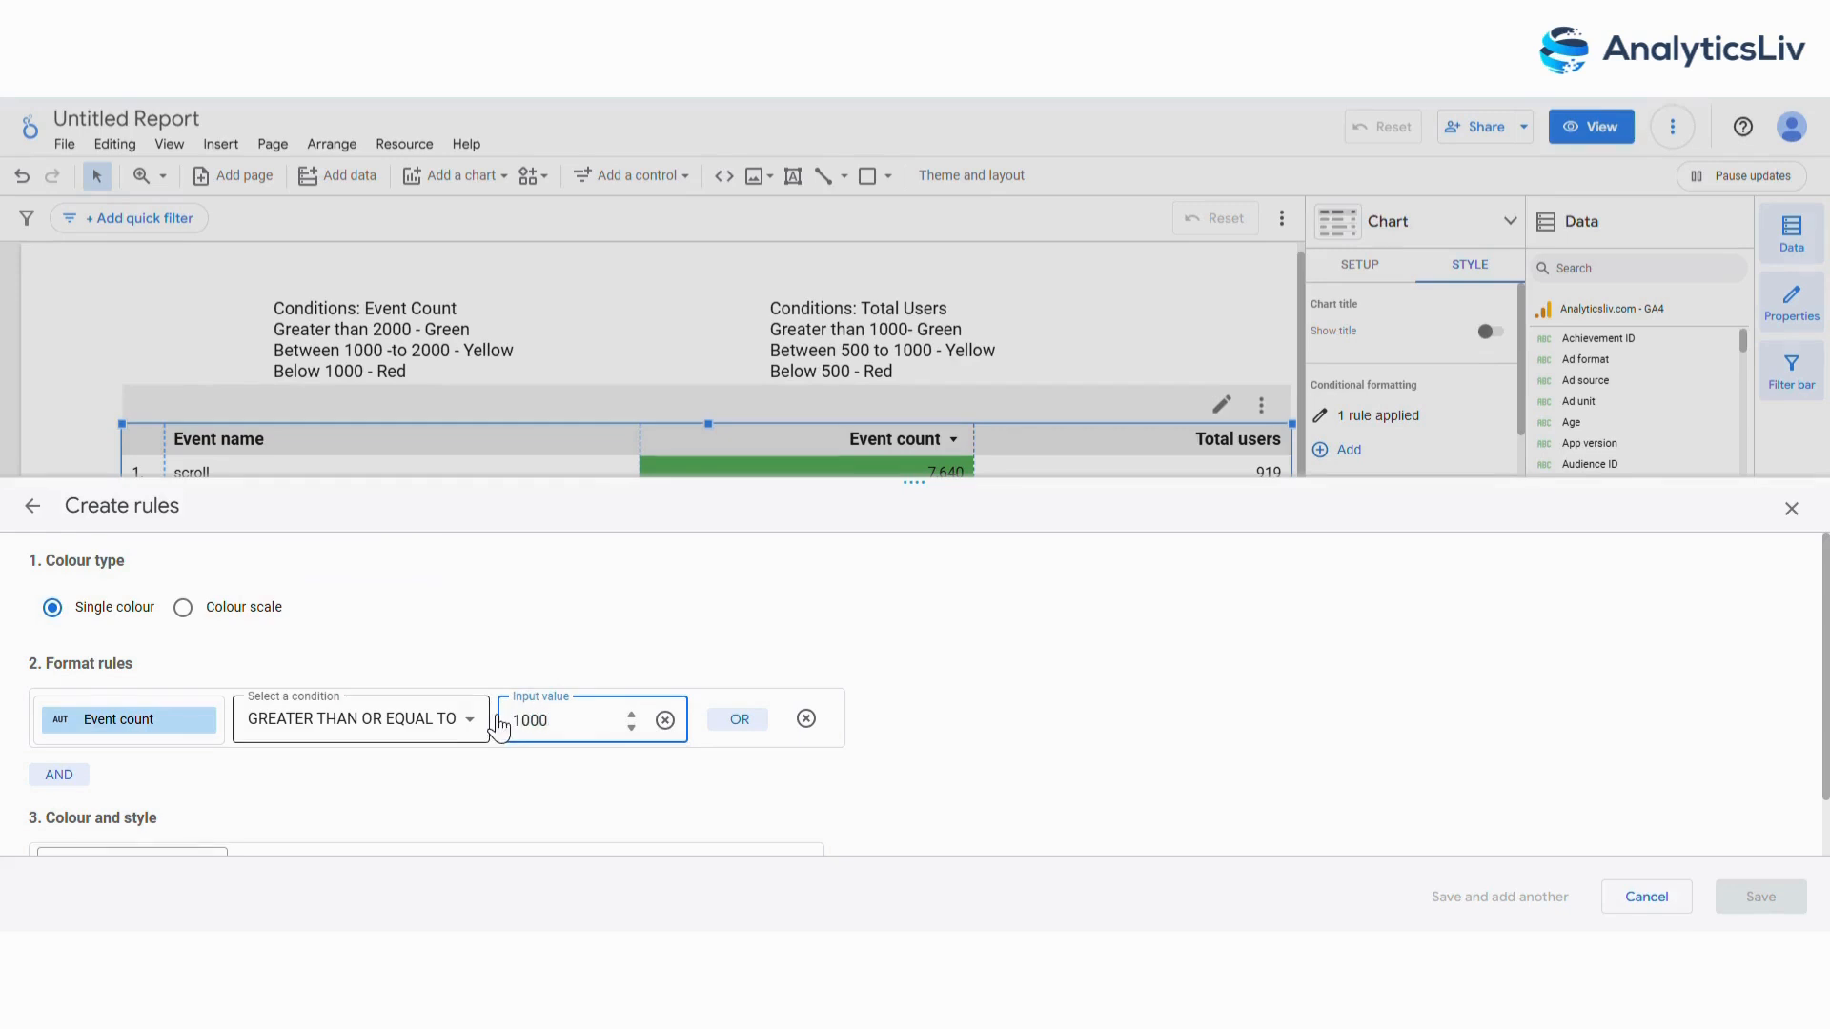
Add an AND condition to the second rule requiring Event count to be less than 2000.
left_click(62, 772)
left_click(143, 814)
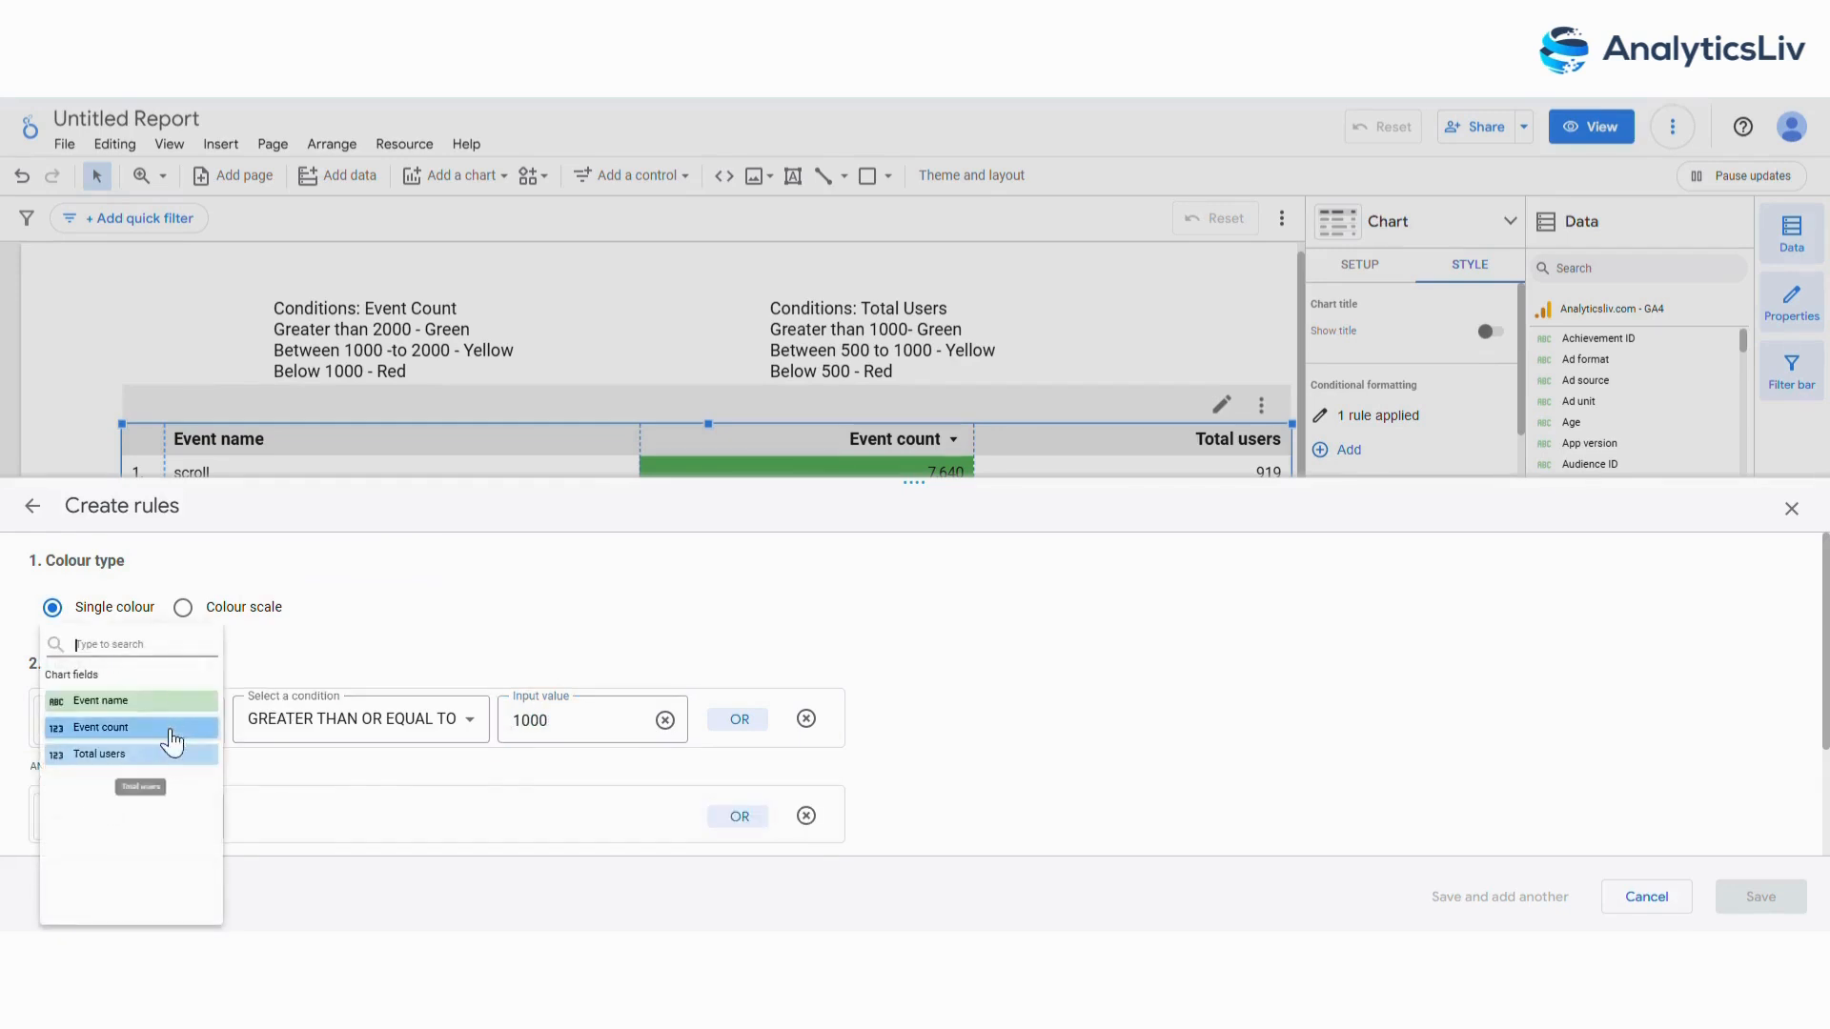
left_click(171, 729)
left_click(382, 817)
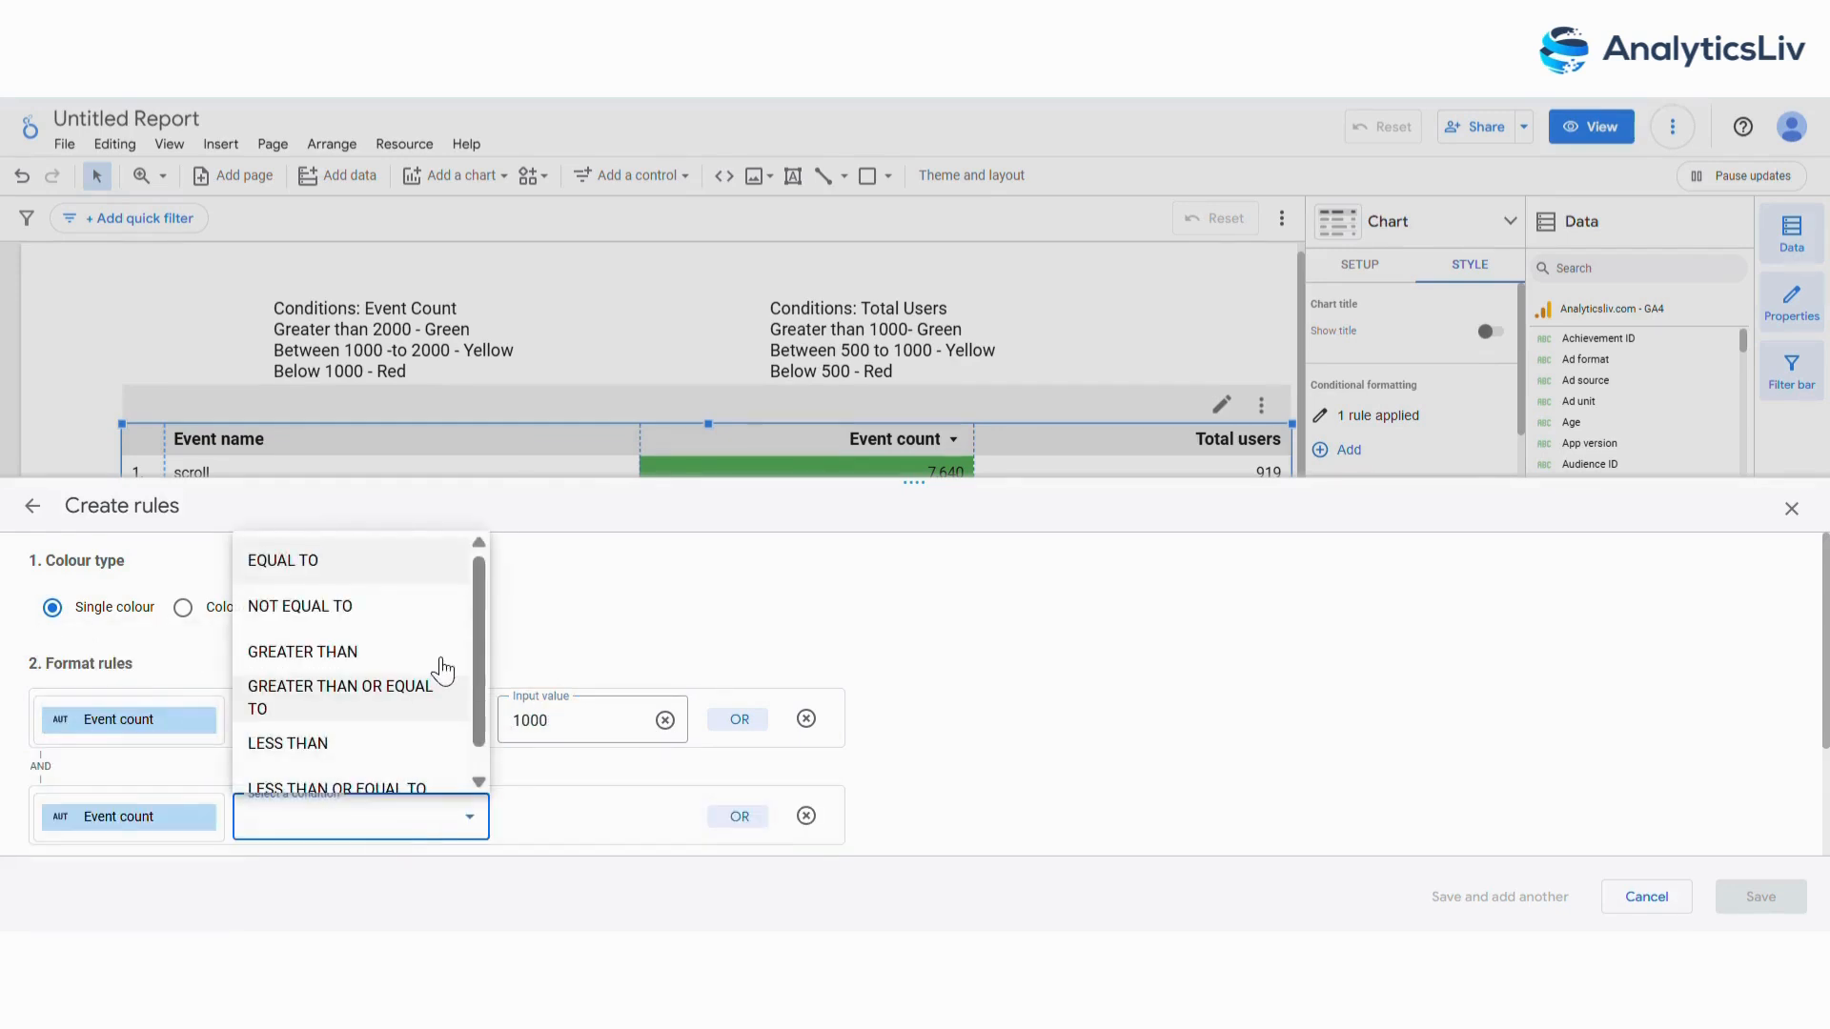
scroll(443, 667, "down", 1)
left_click(377, 698)
left_click(576, 825)
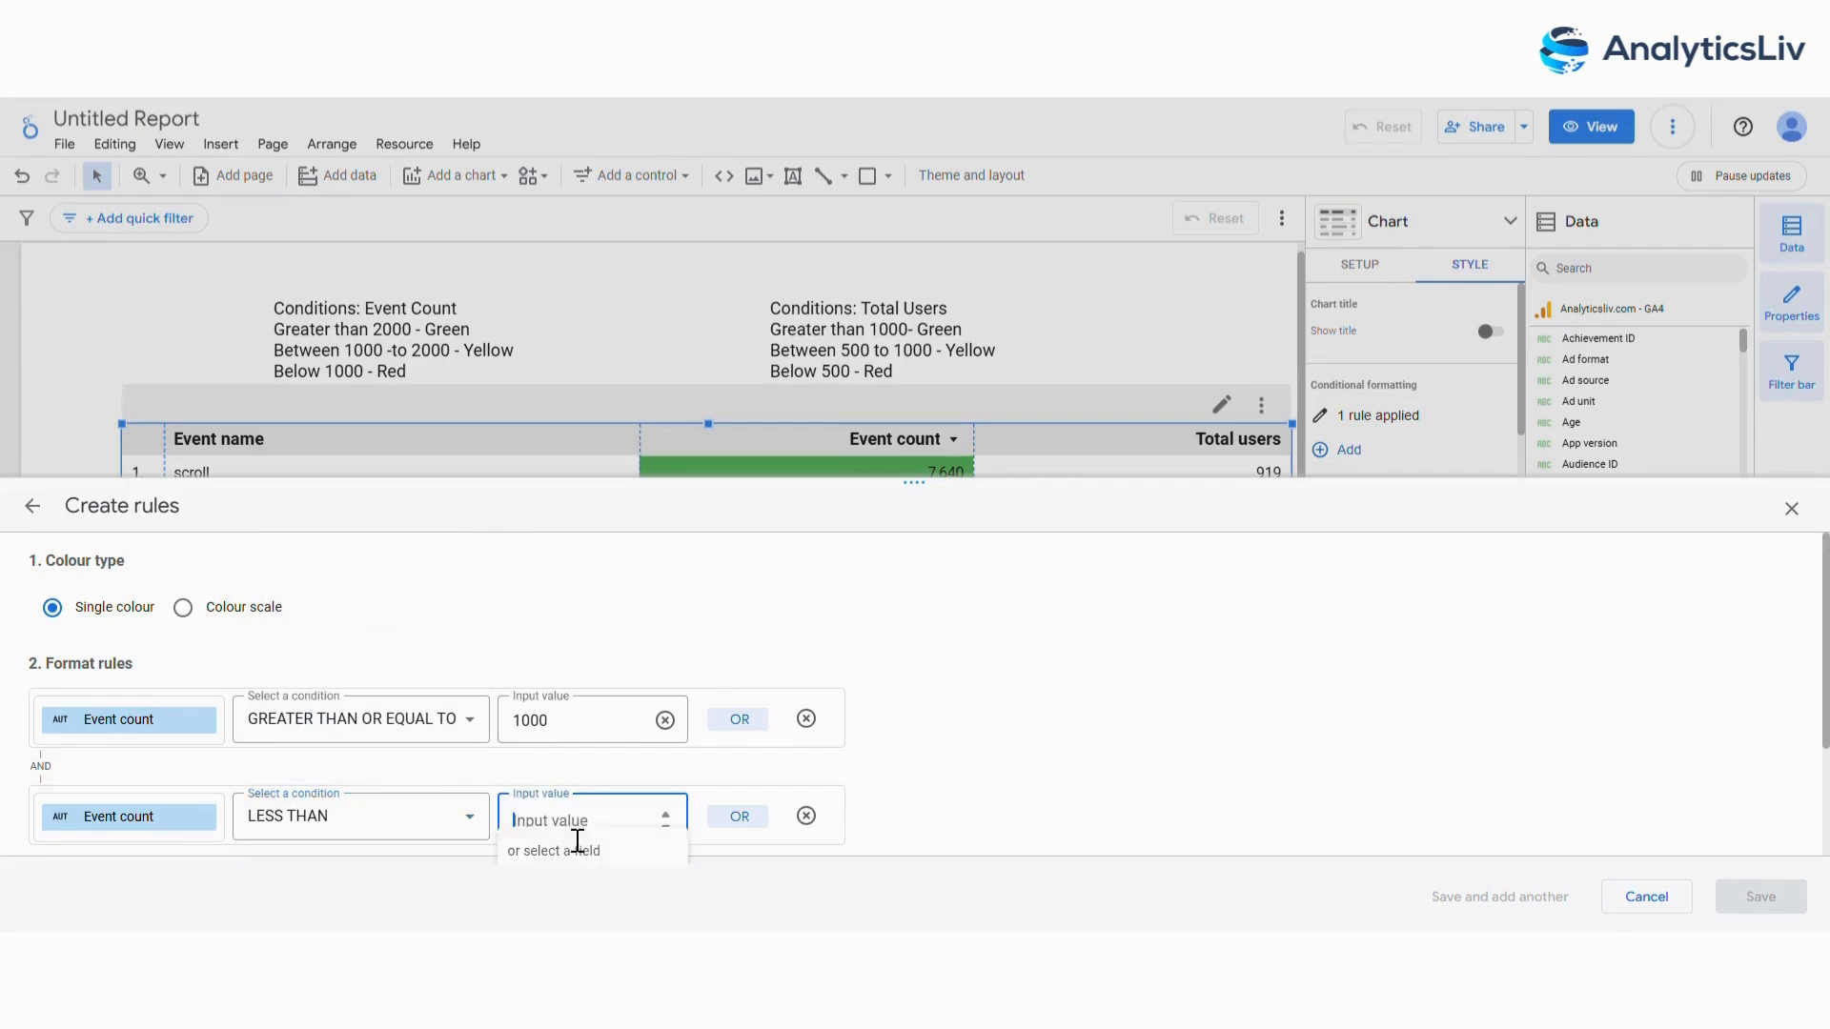
type("2000")
Give the second rule an amber-yellow background applied to the Event count column only, and save it.
scroll(1067, 667, "down", 3)
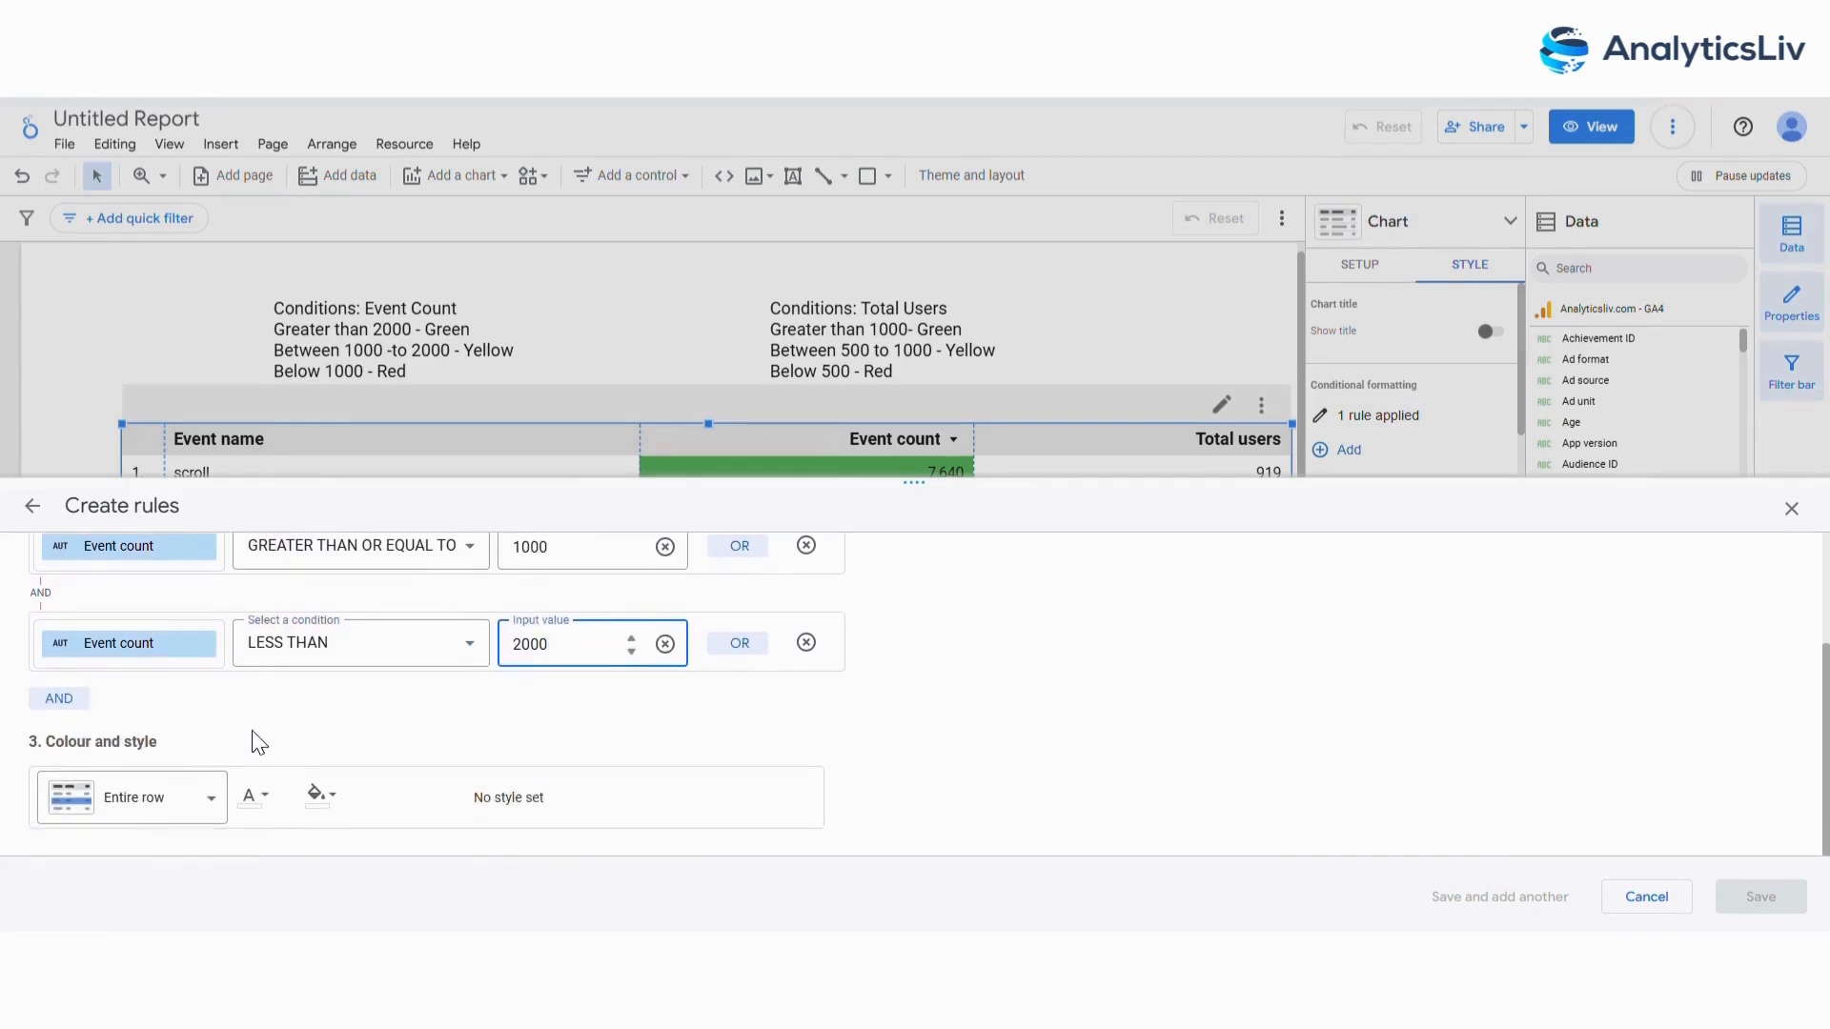
left_click(324, 793)
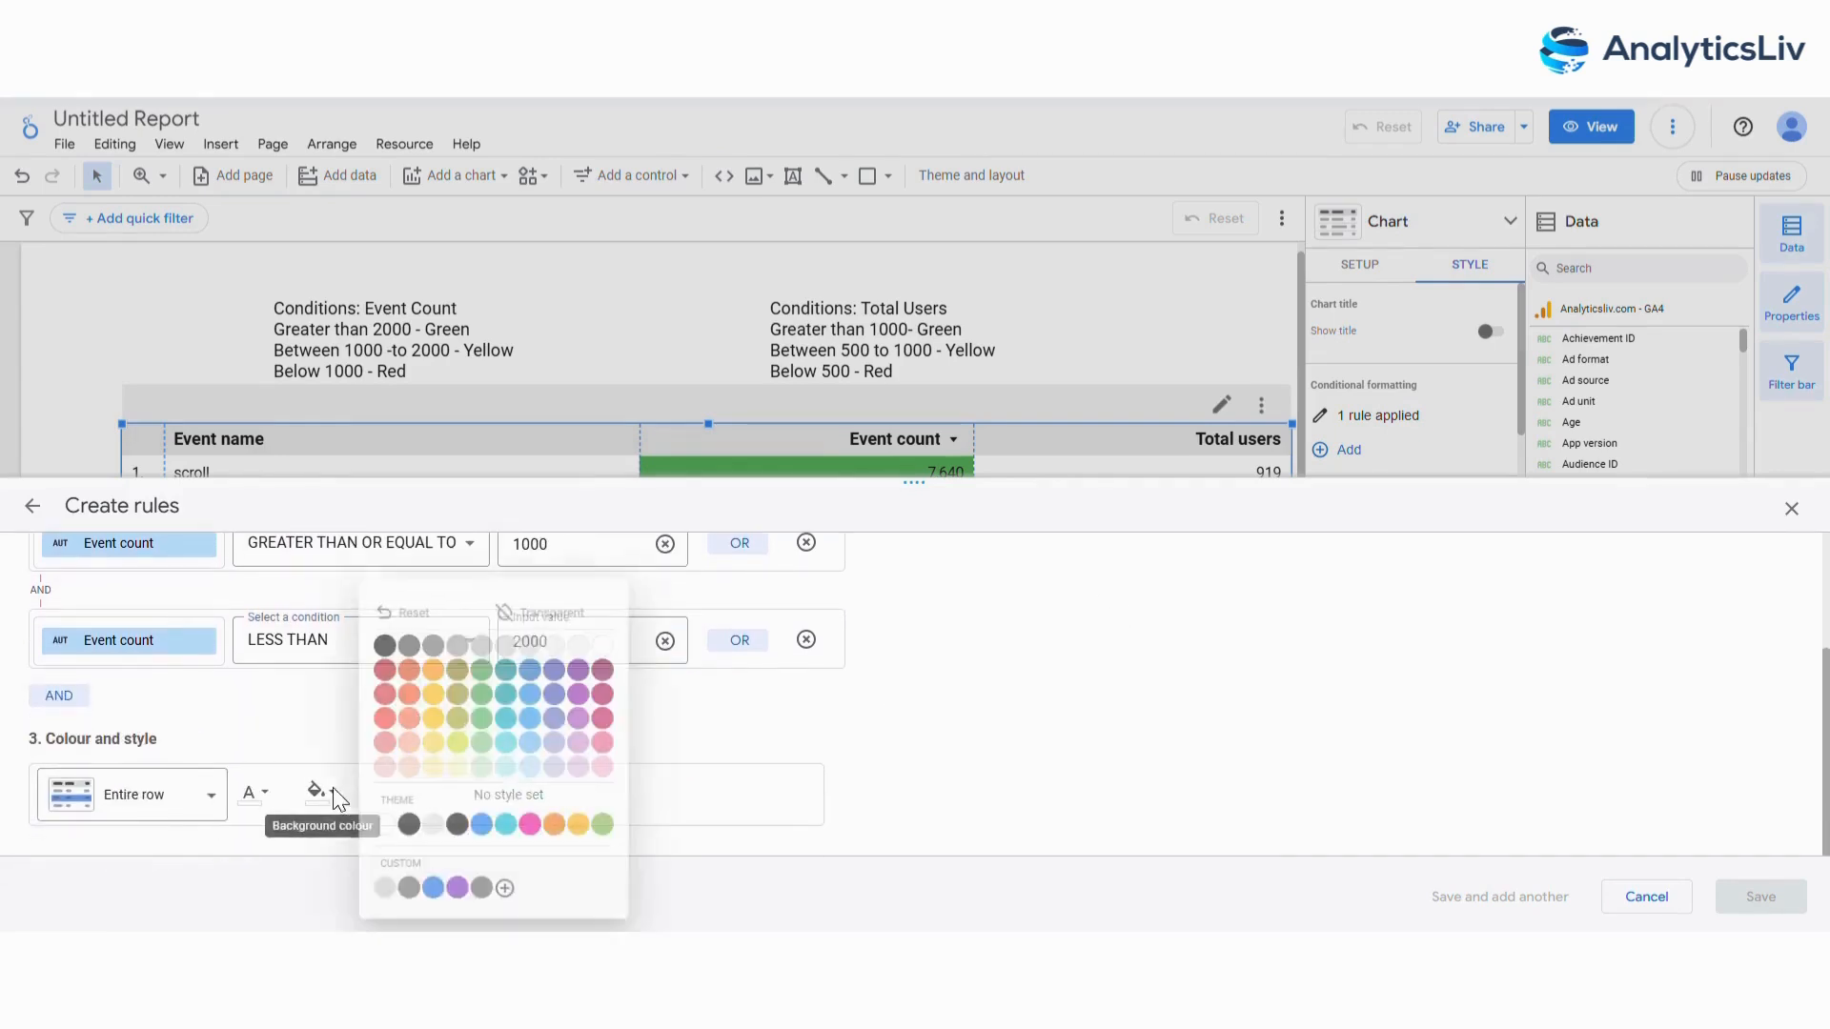
left_click(433, 695)
left_click(189, 810)
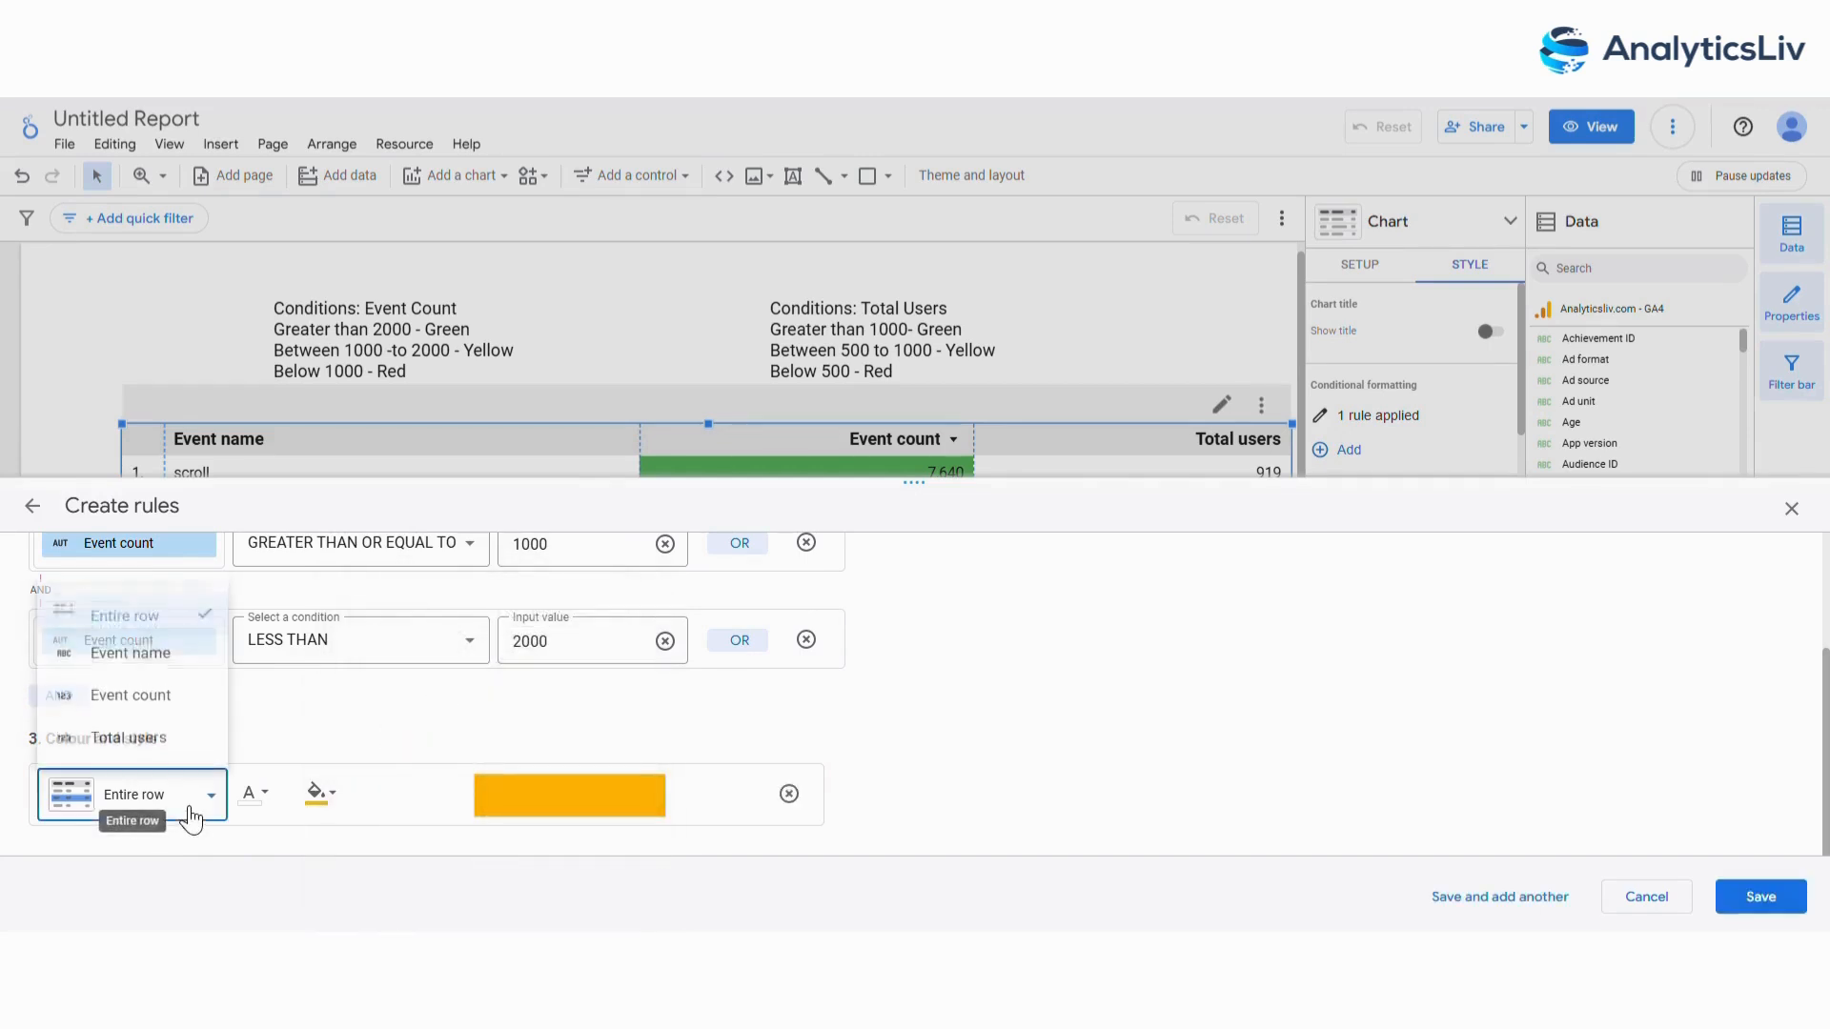
left_click(148, 694)
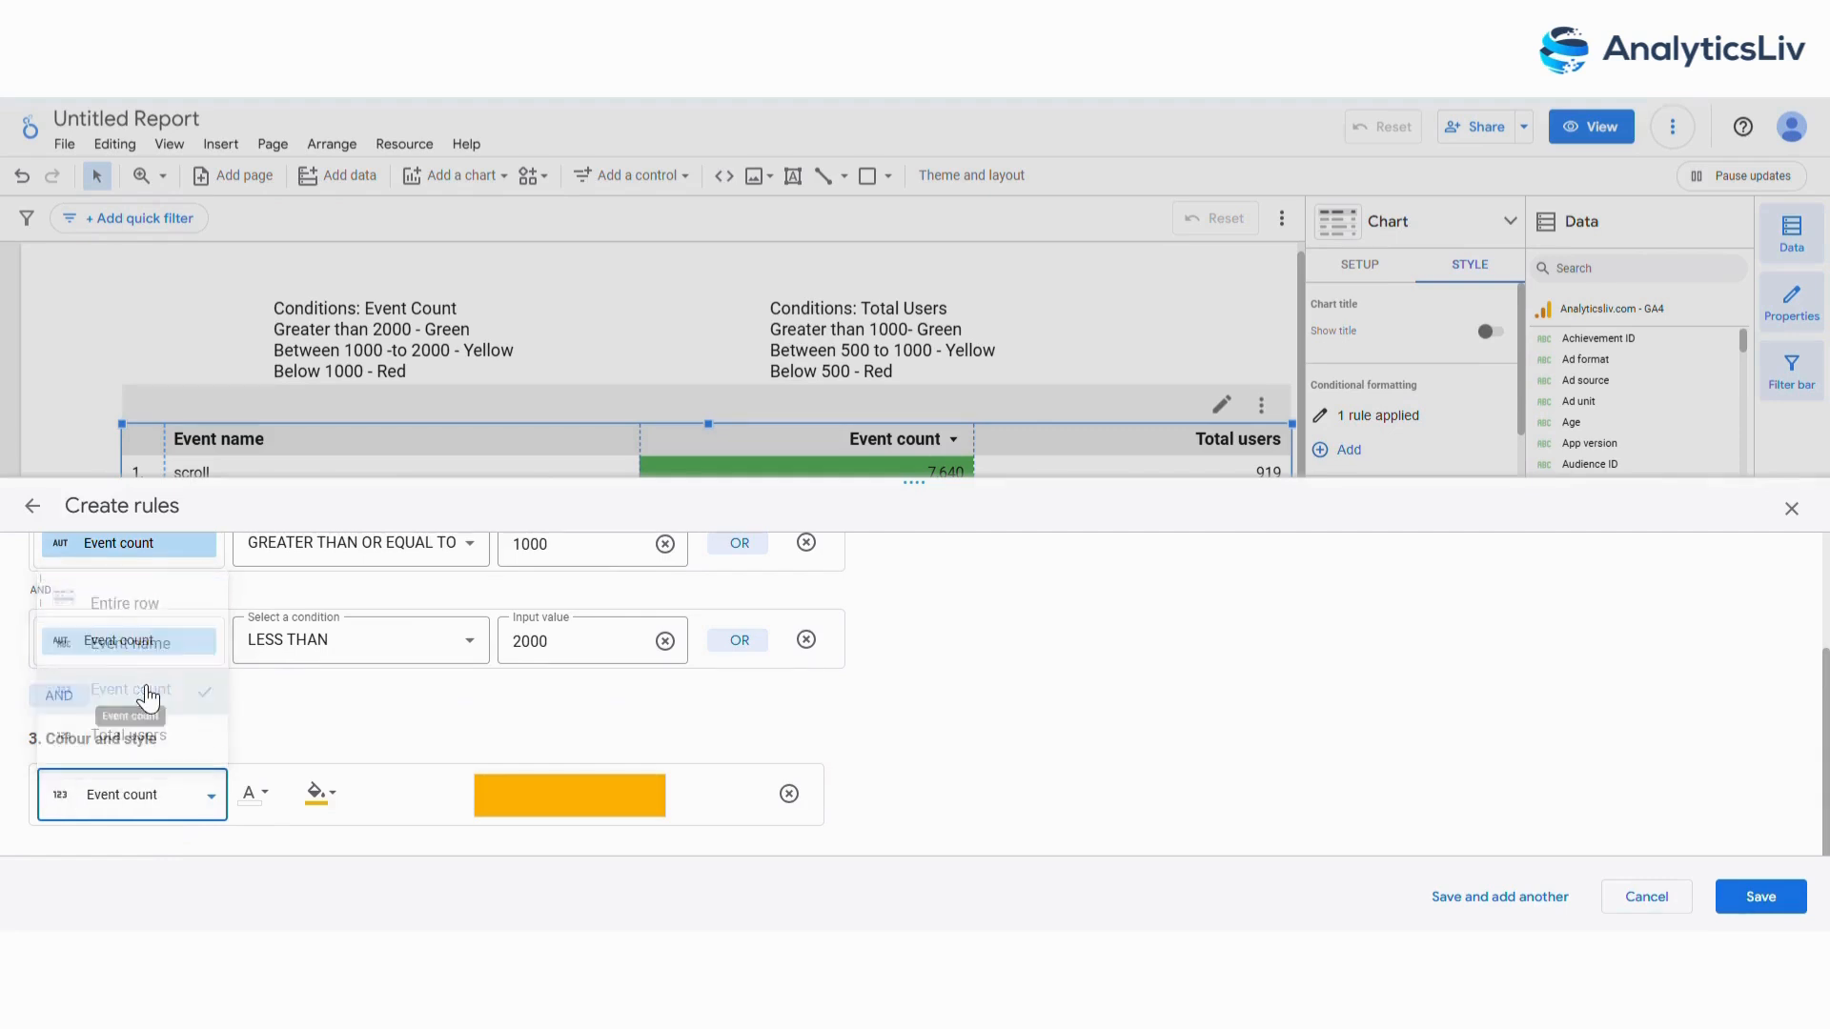
left_click(1763, 897)
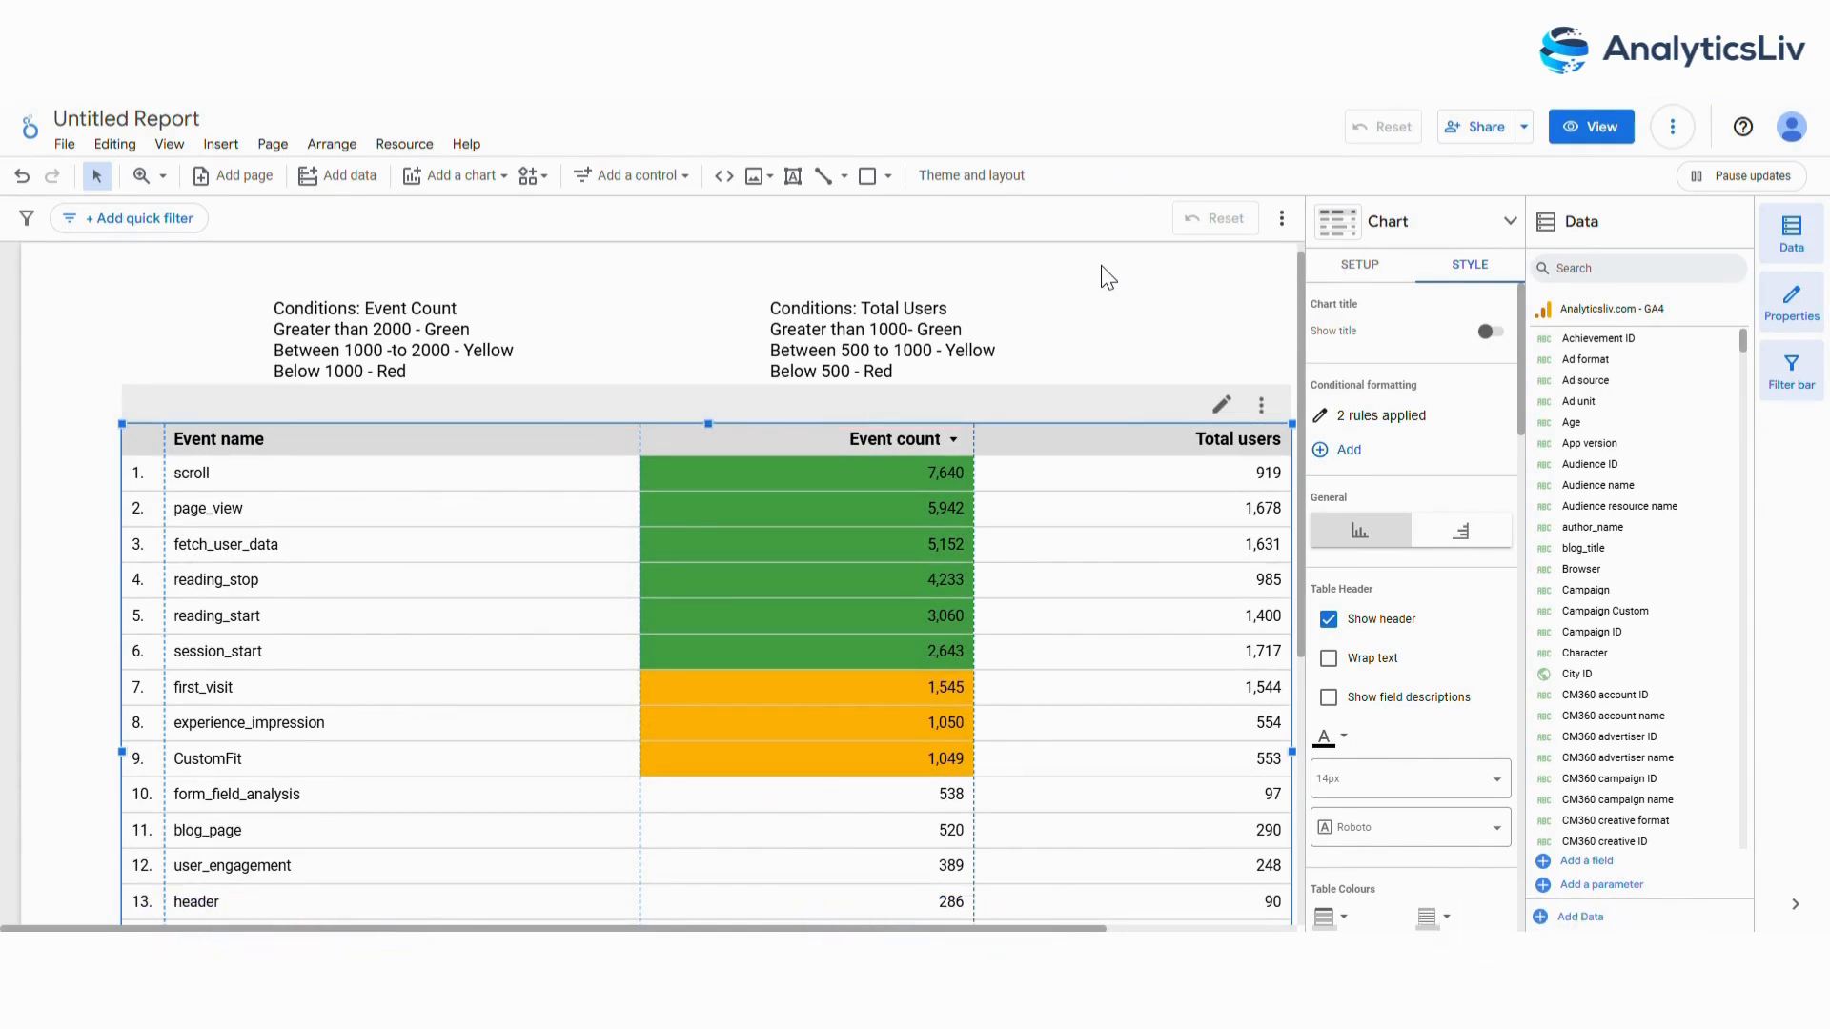
Start a third conditional formatting rule with the condition Event count less than 1000.
left_click(1343, 449)
left_click(119, 720)
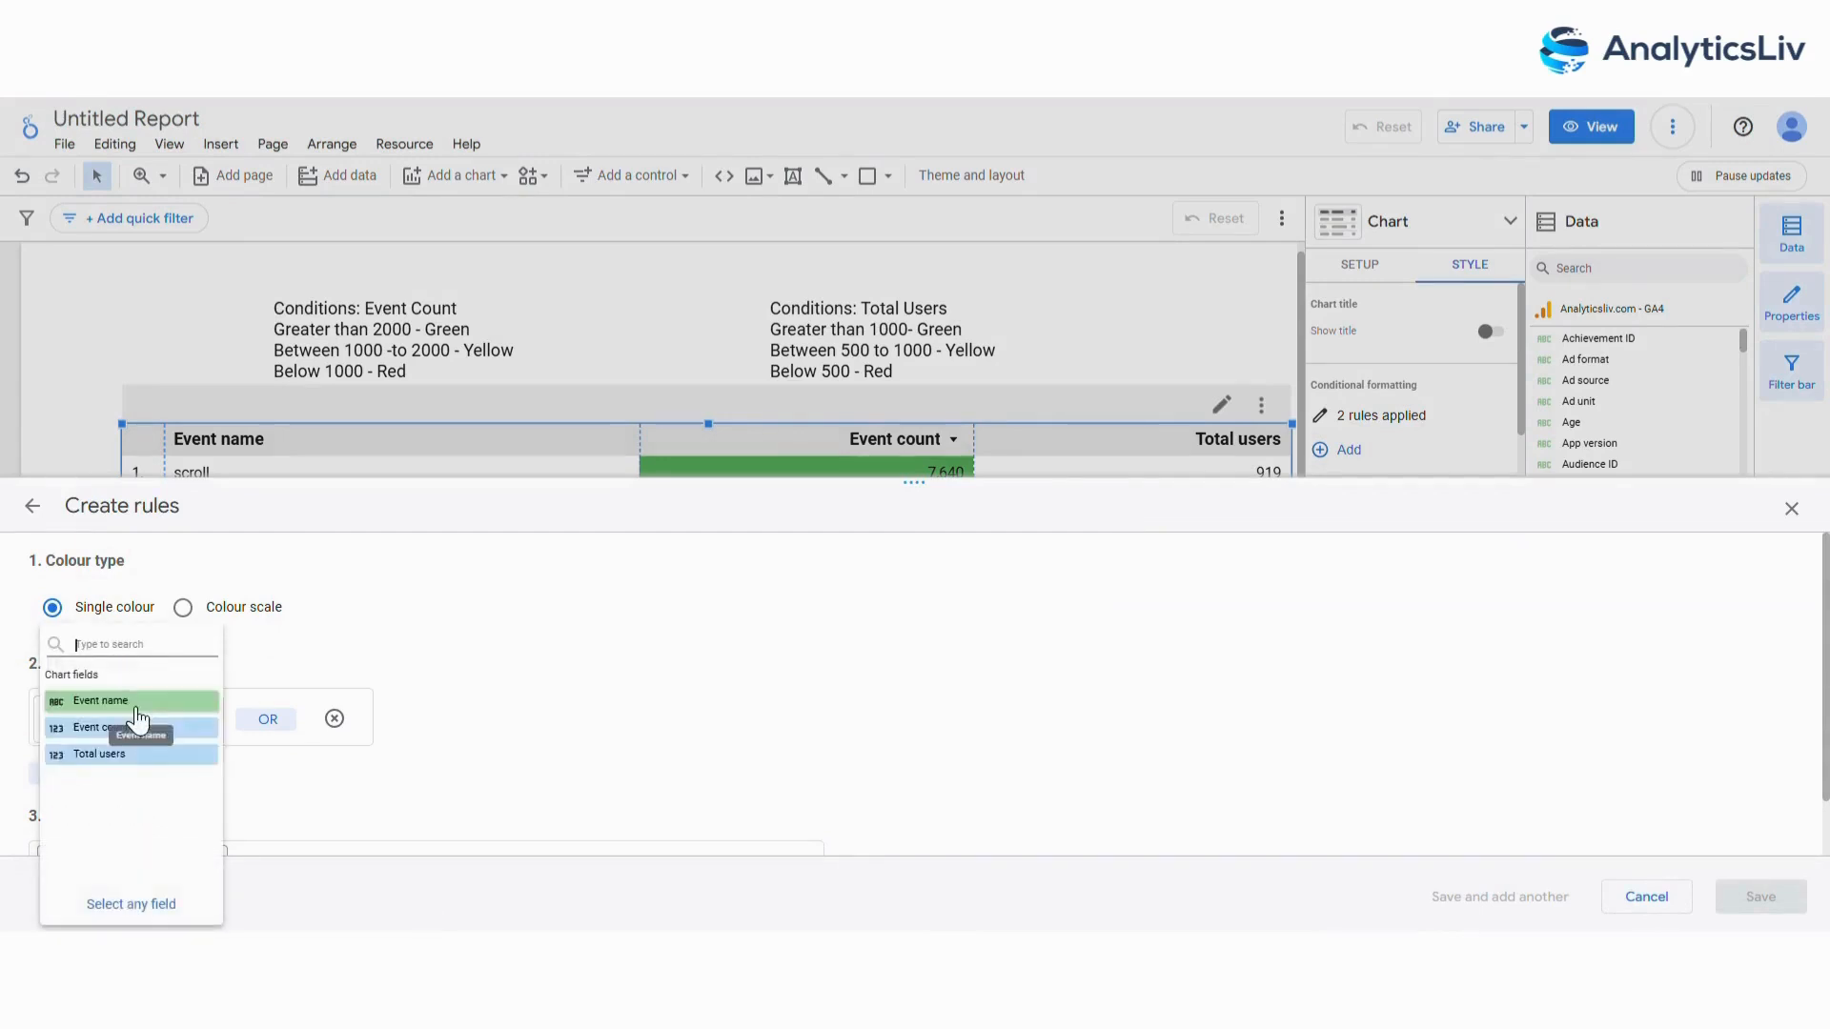
left_click(114, 727)
left_click(393, 710)
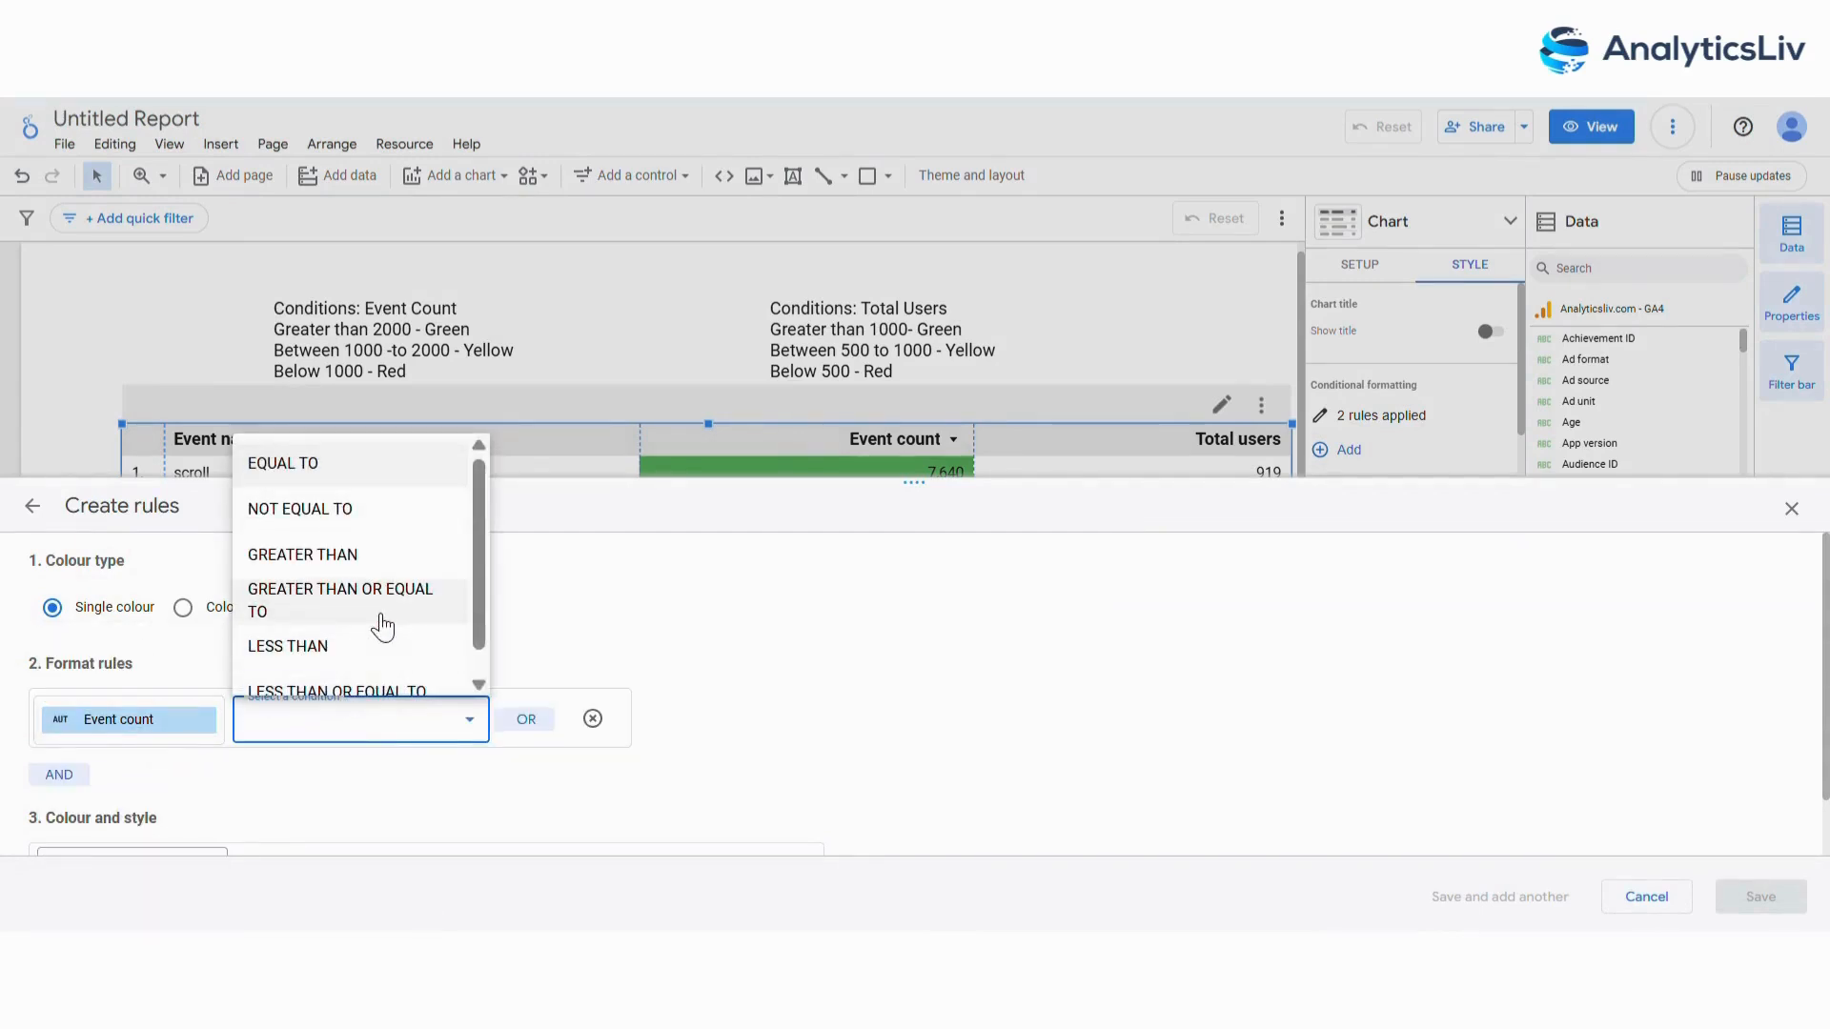
left_click(287, 646)
left_click(534, 720)
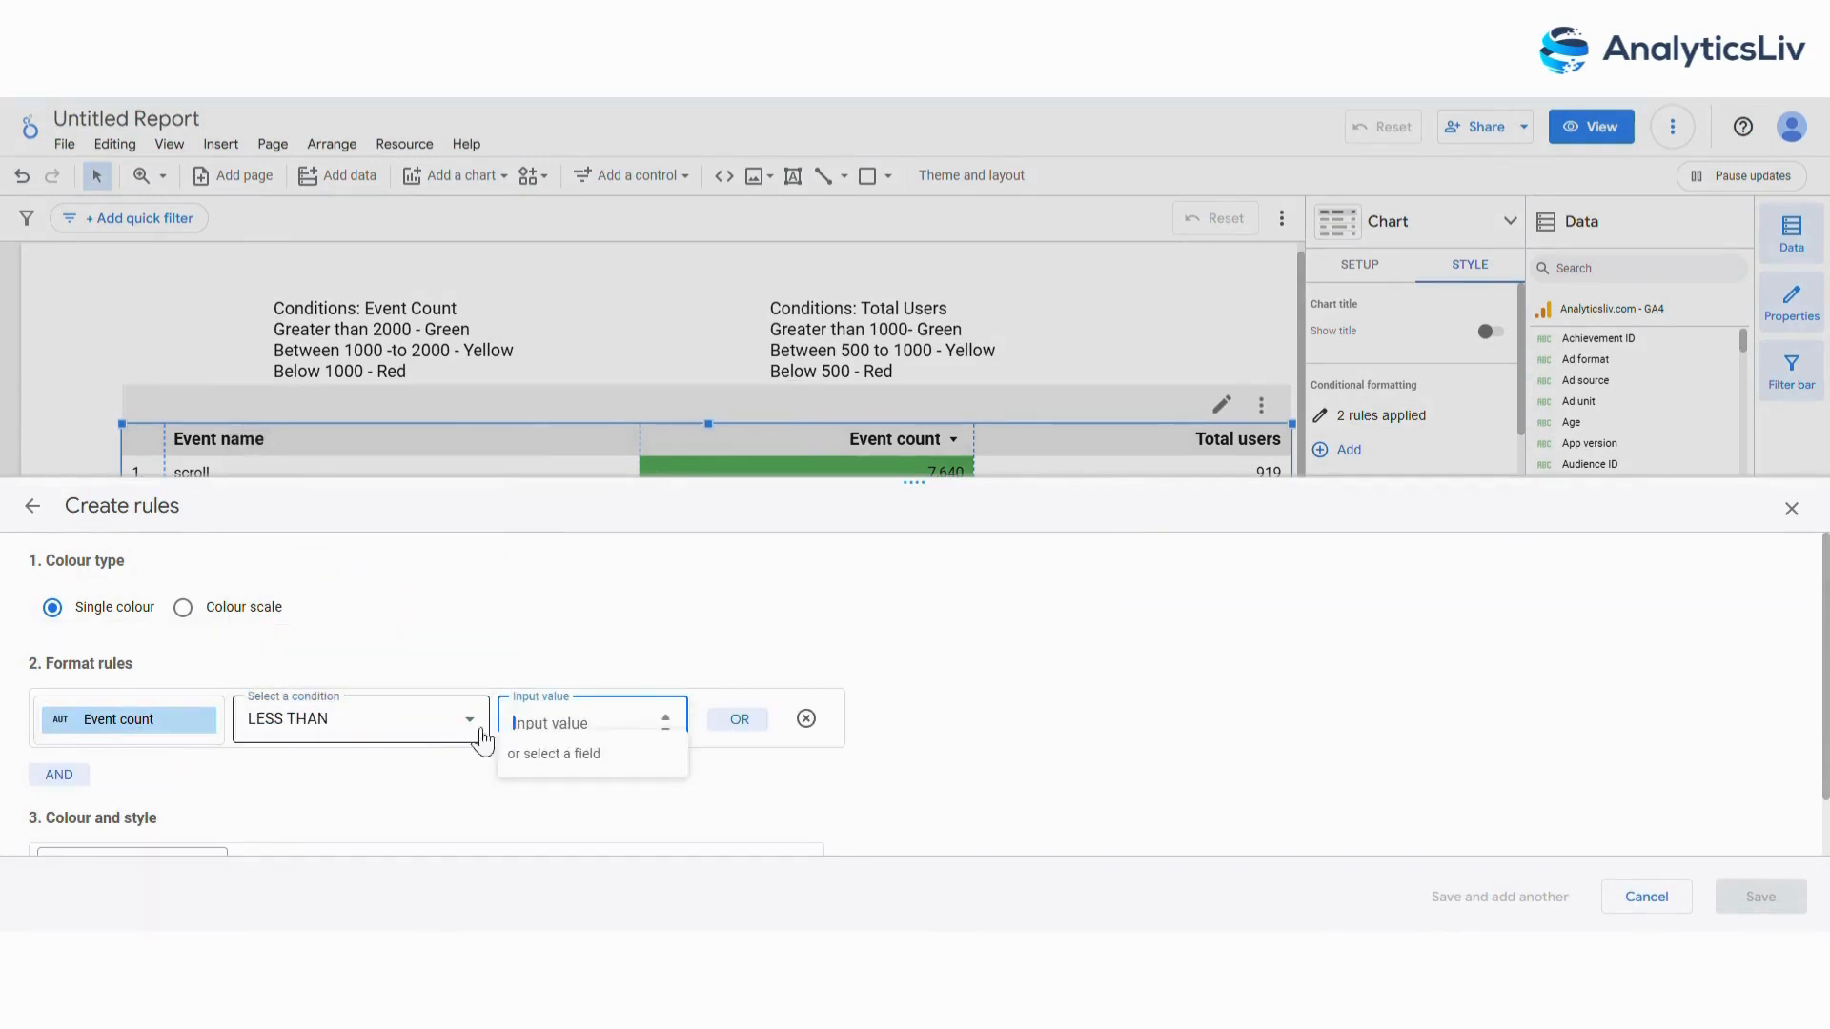
type("1000")
Give the third rule a red background applied to the Event count column only, and save it.
scroll(432, 746, "down", 1)
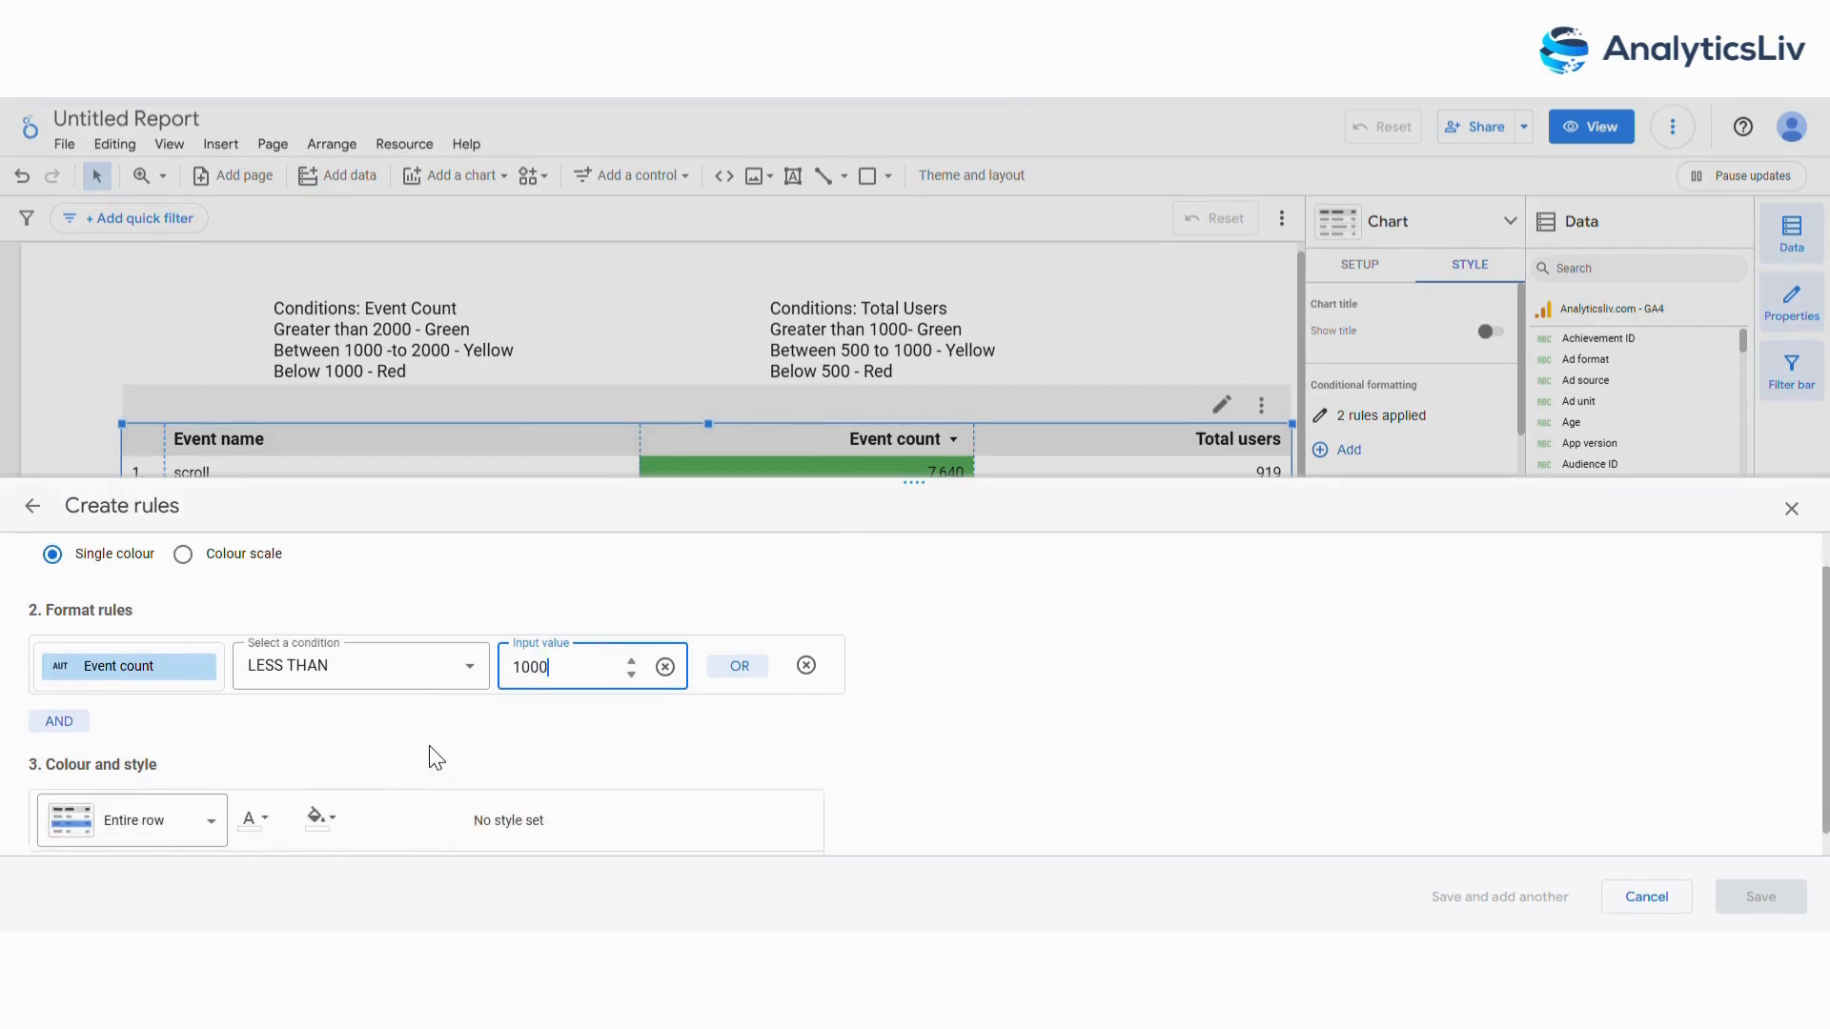
left_click(171, 795)
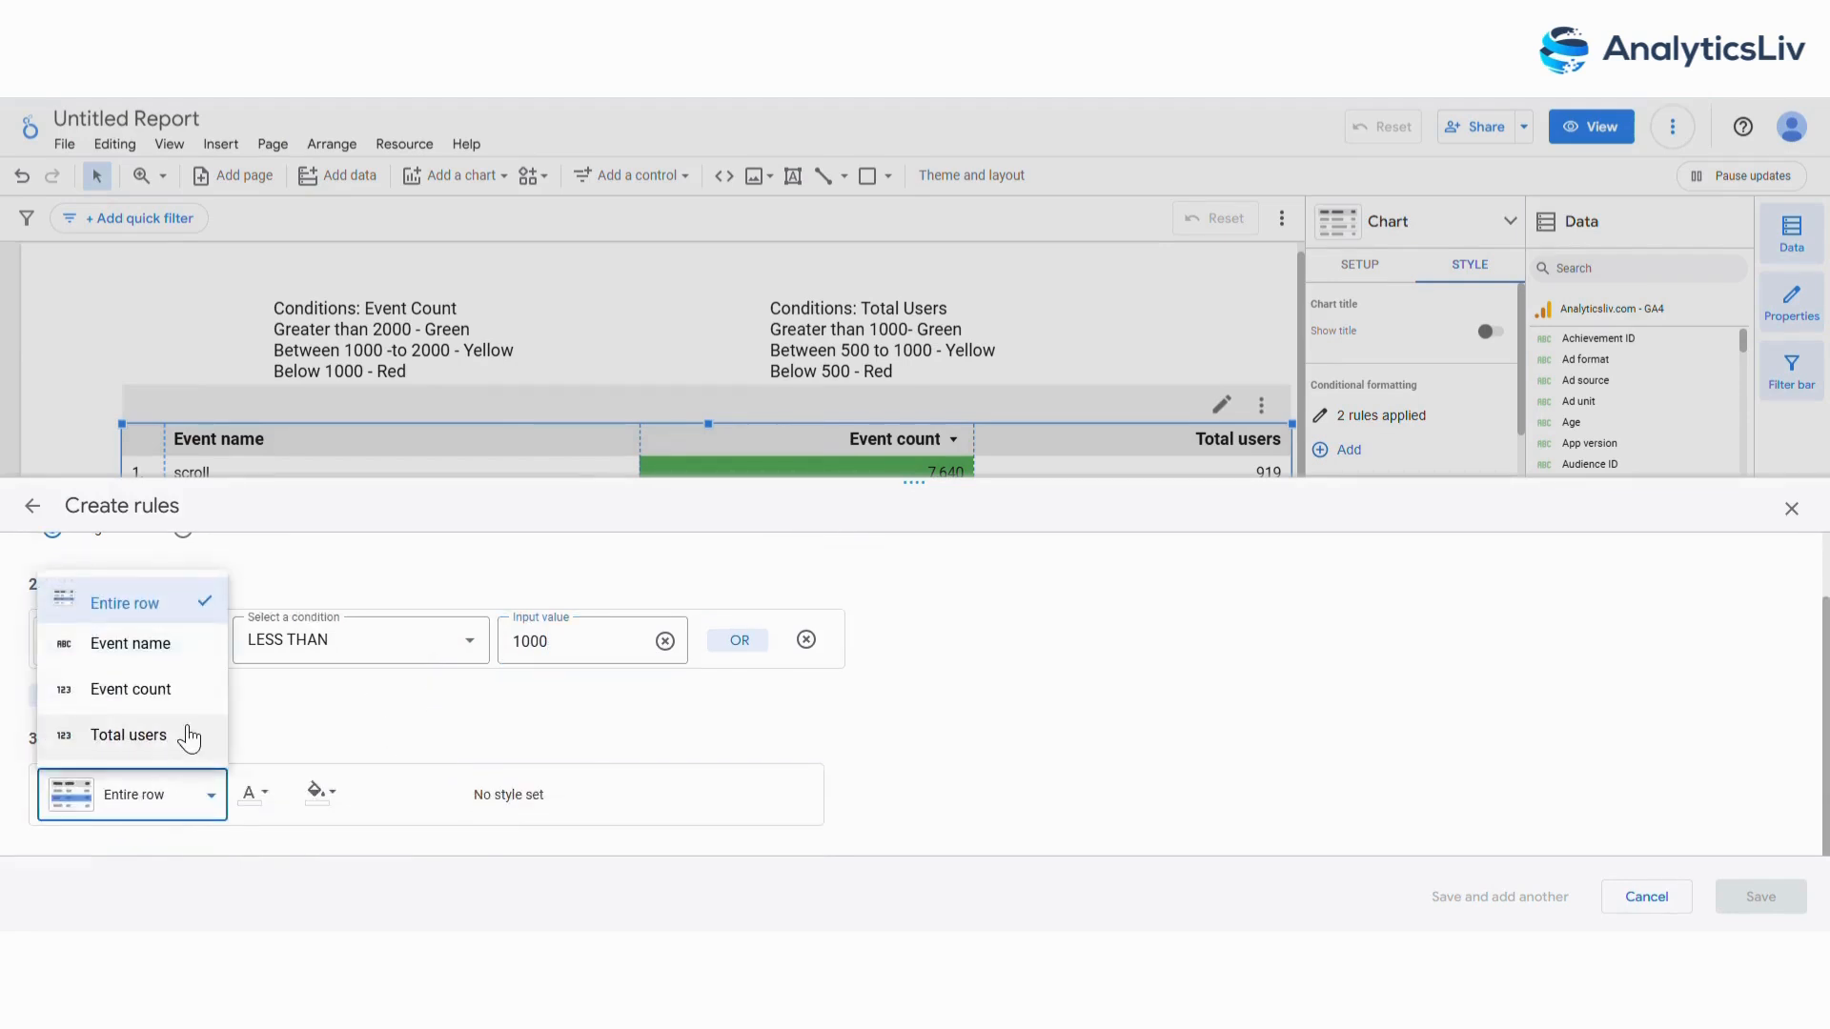
left_click(206, 702)
left_click(322, 794)
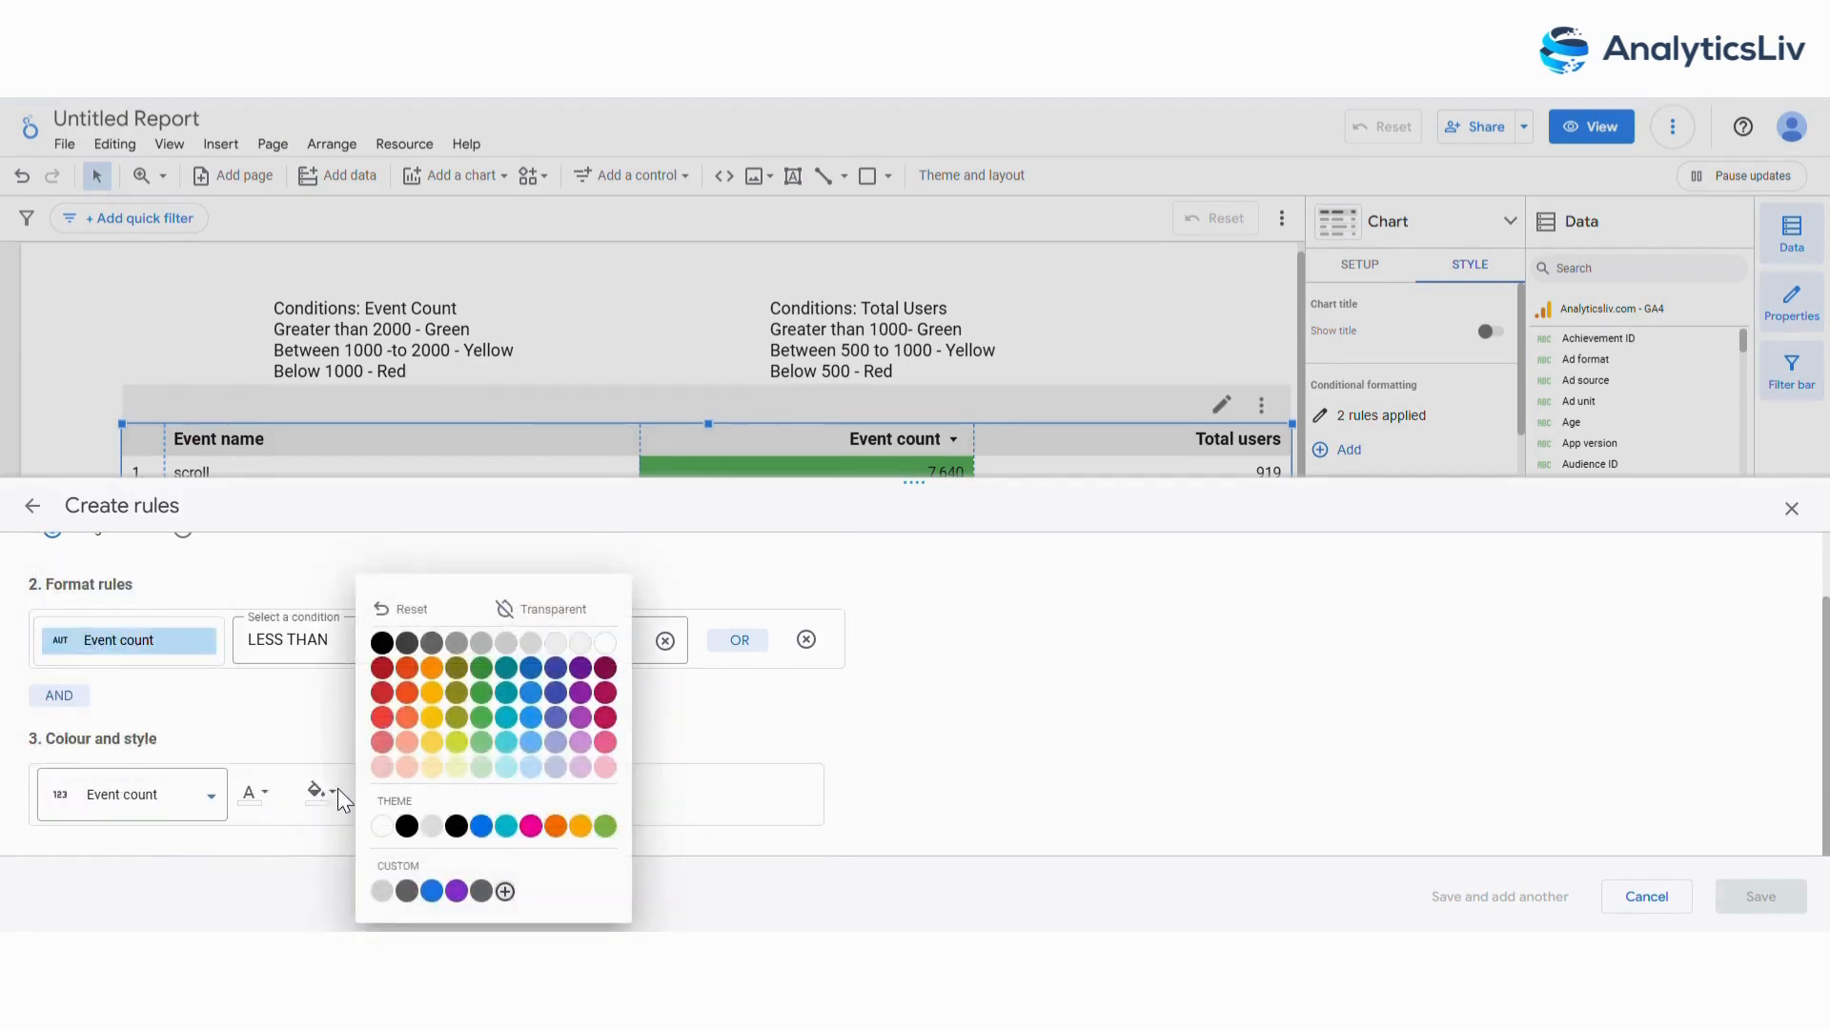
left_click(384, 693)
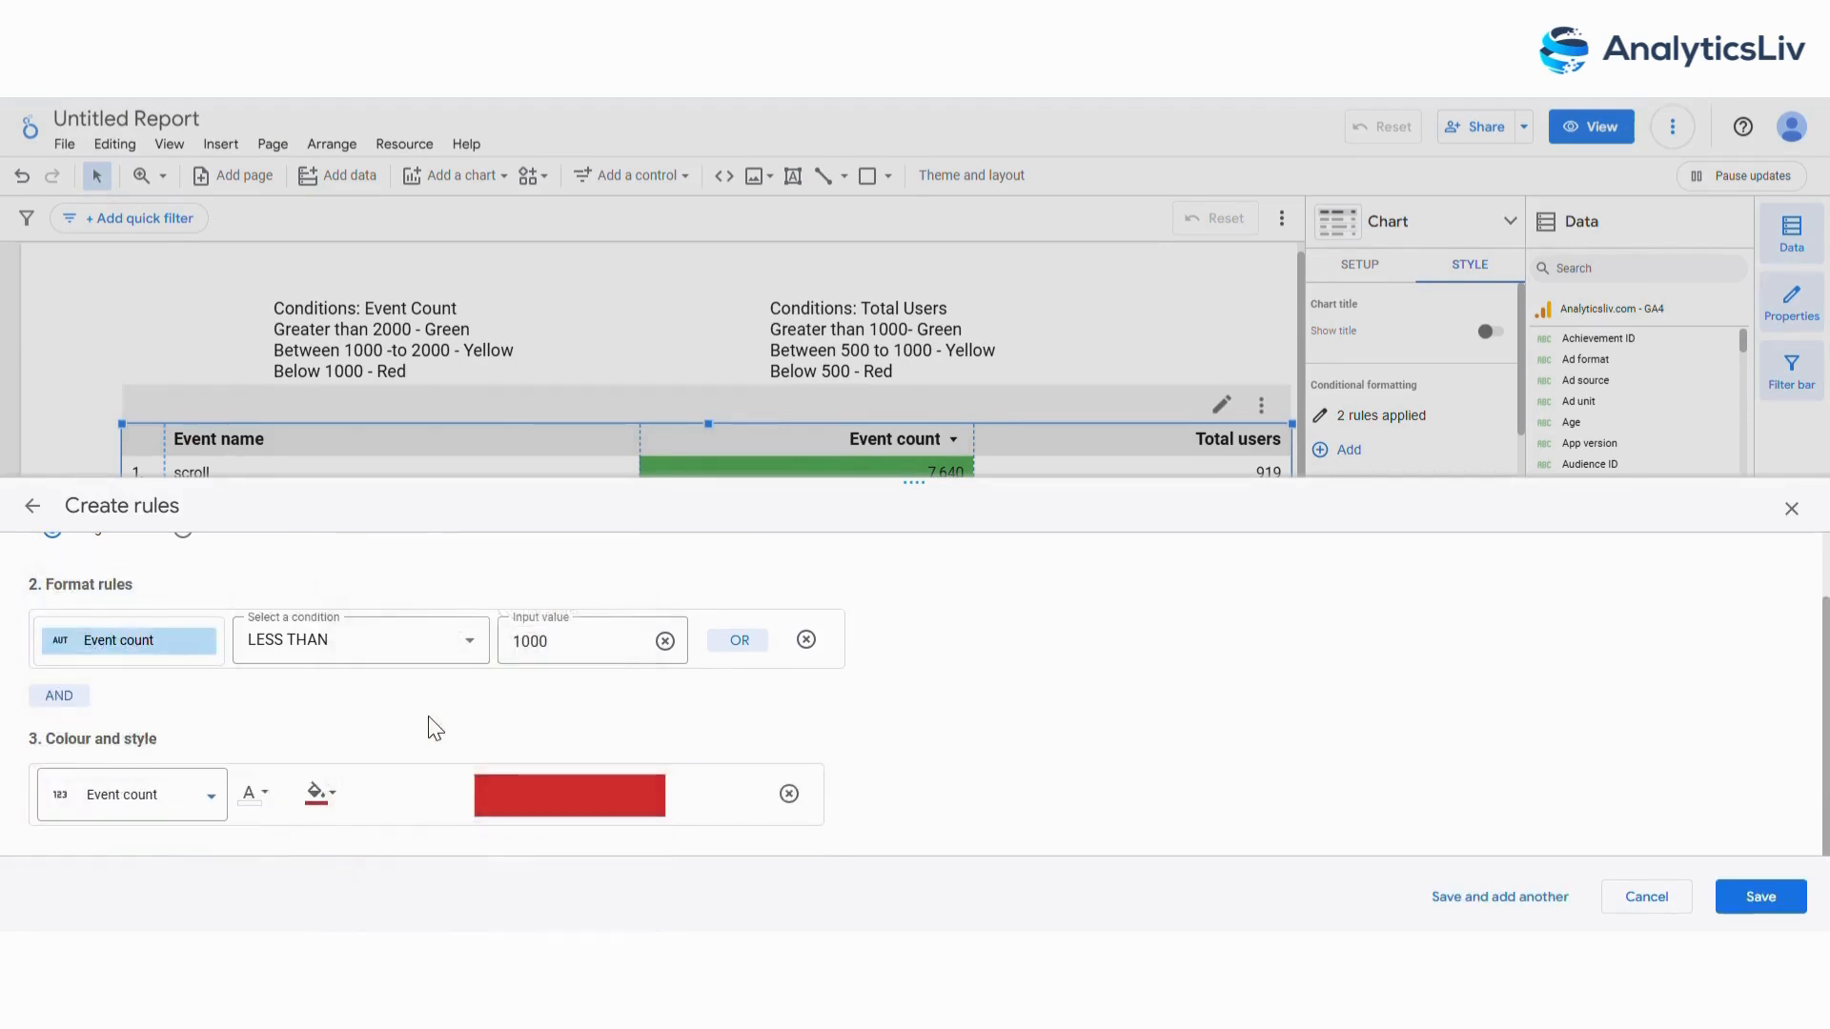
left_click(1761, 897)
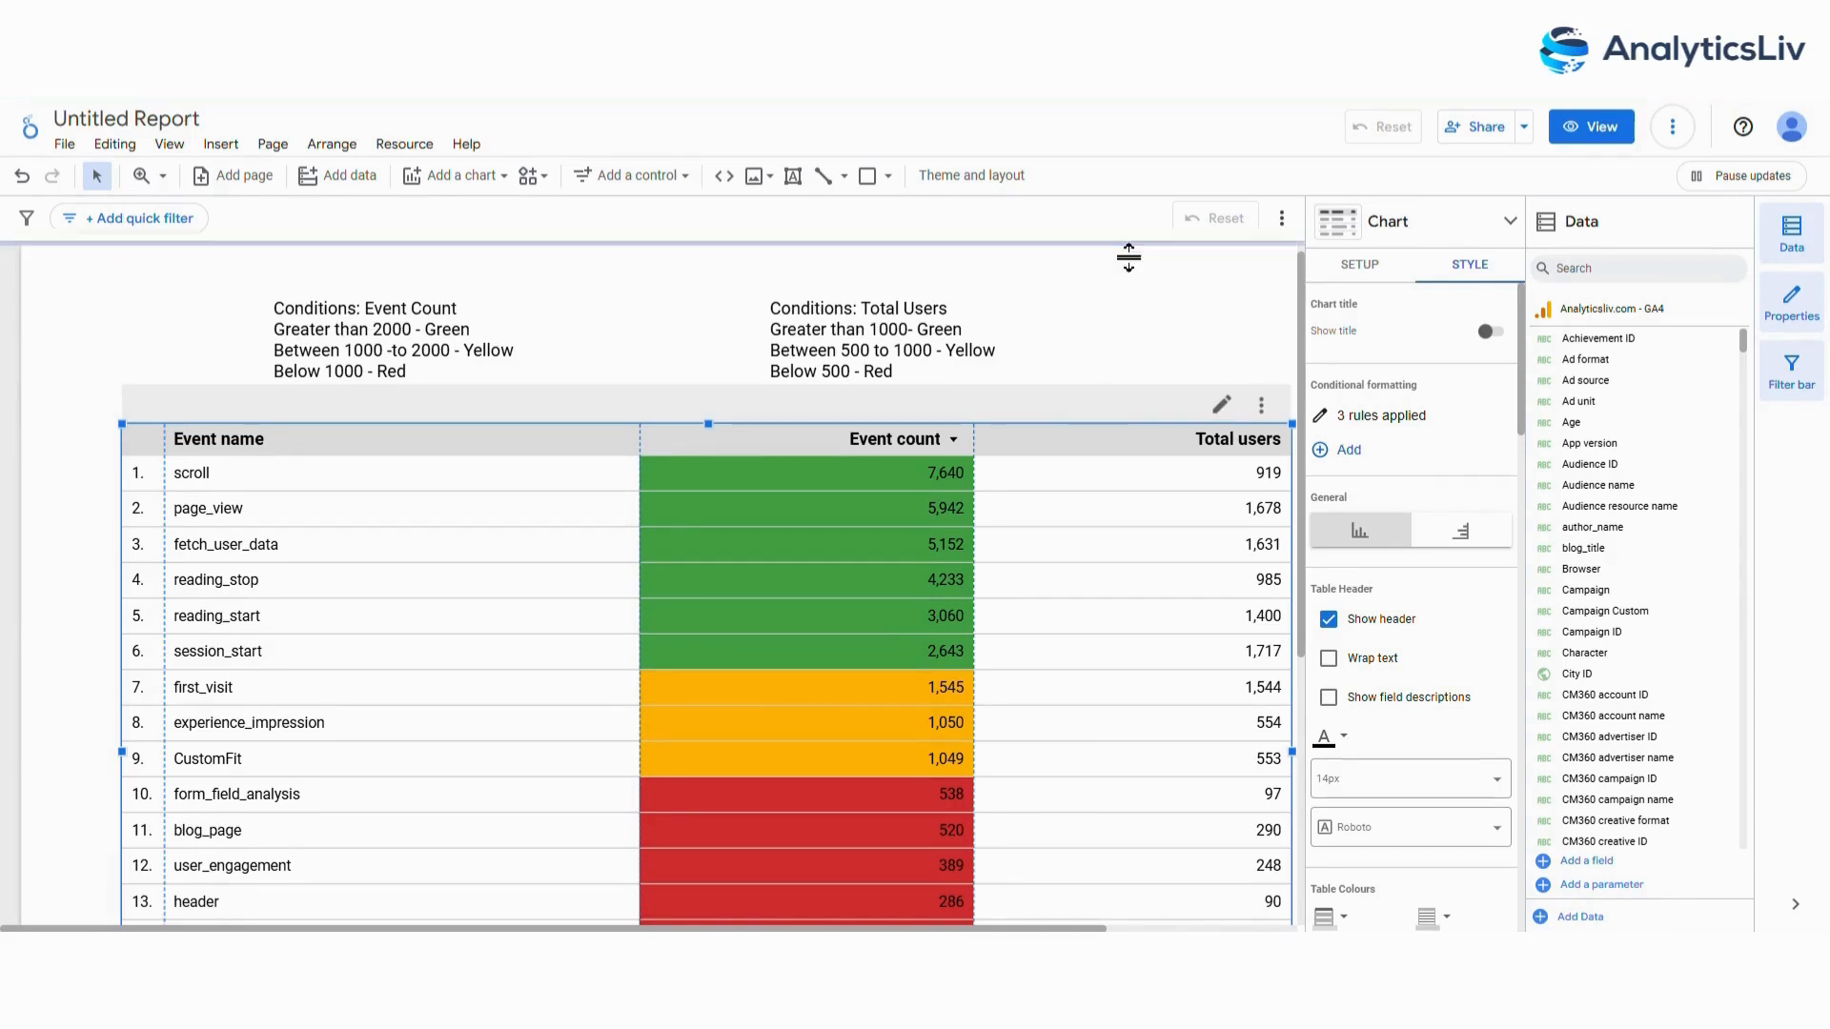
Start a fourth conditional formatting rule with the condition Total users greater than 1000.
left_click(1353, 457)
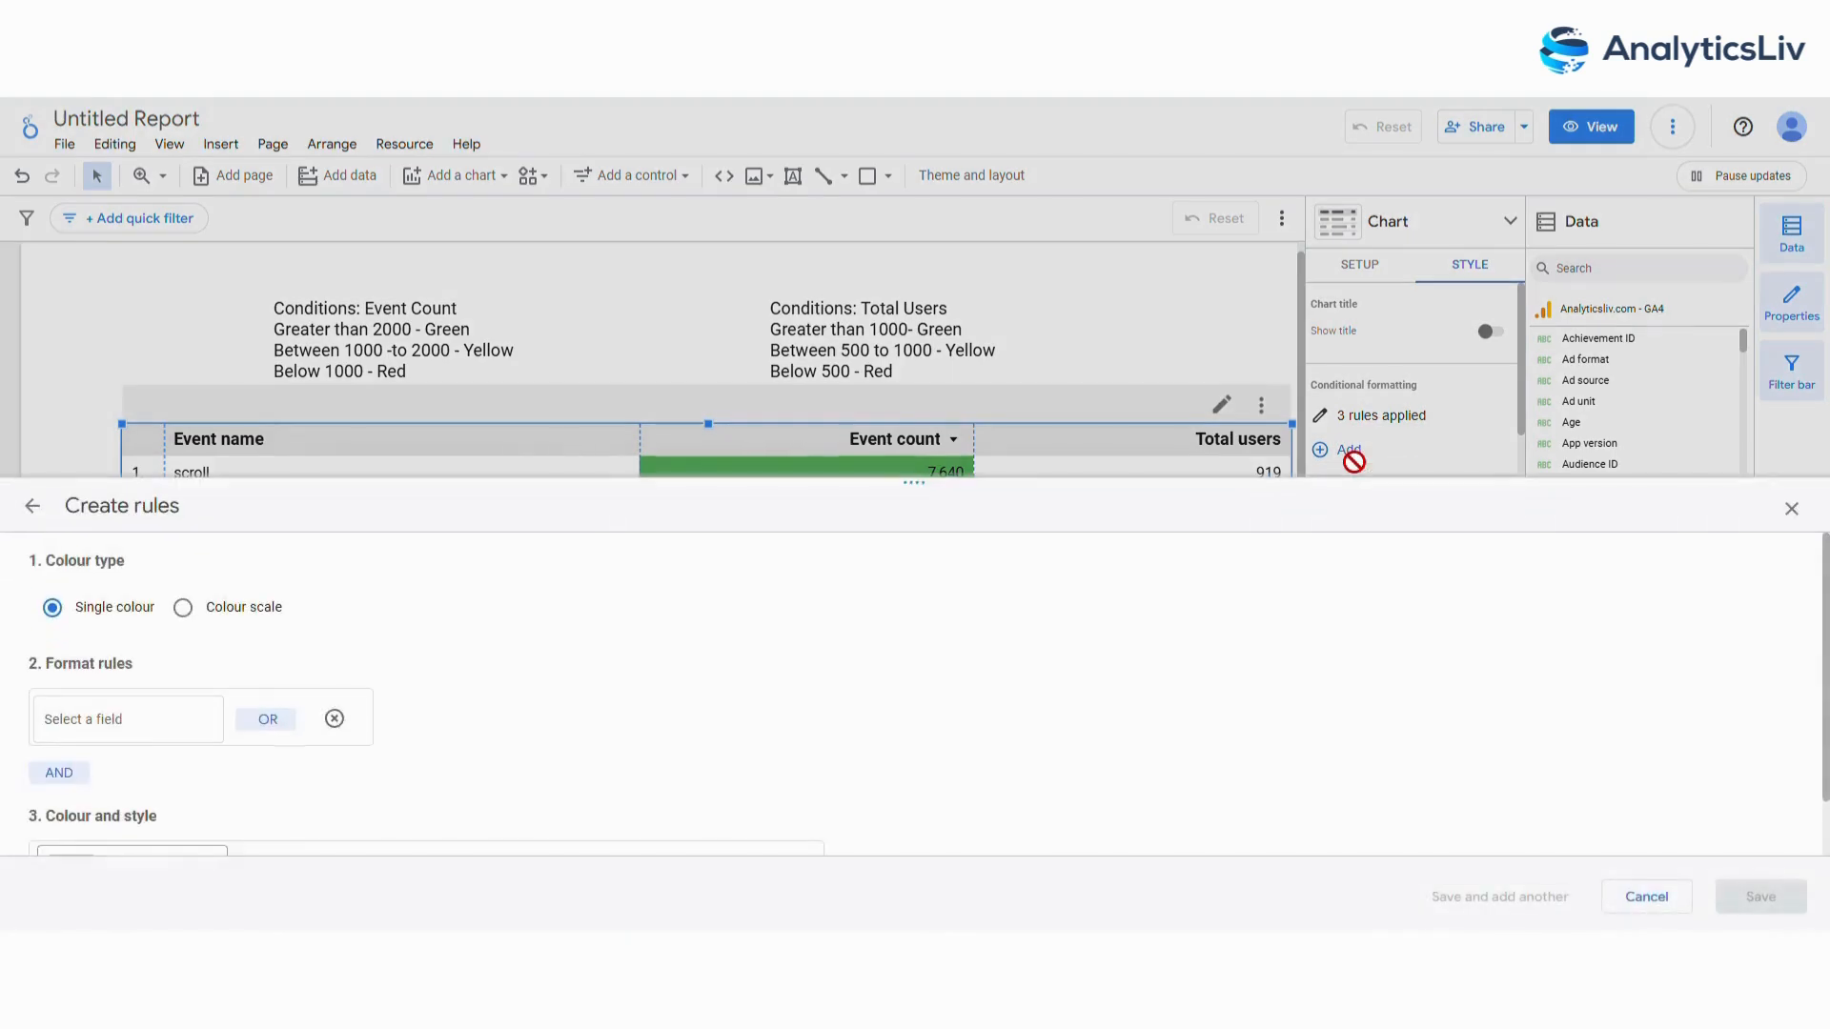
left_click(110, 716)
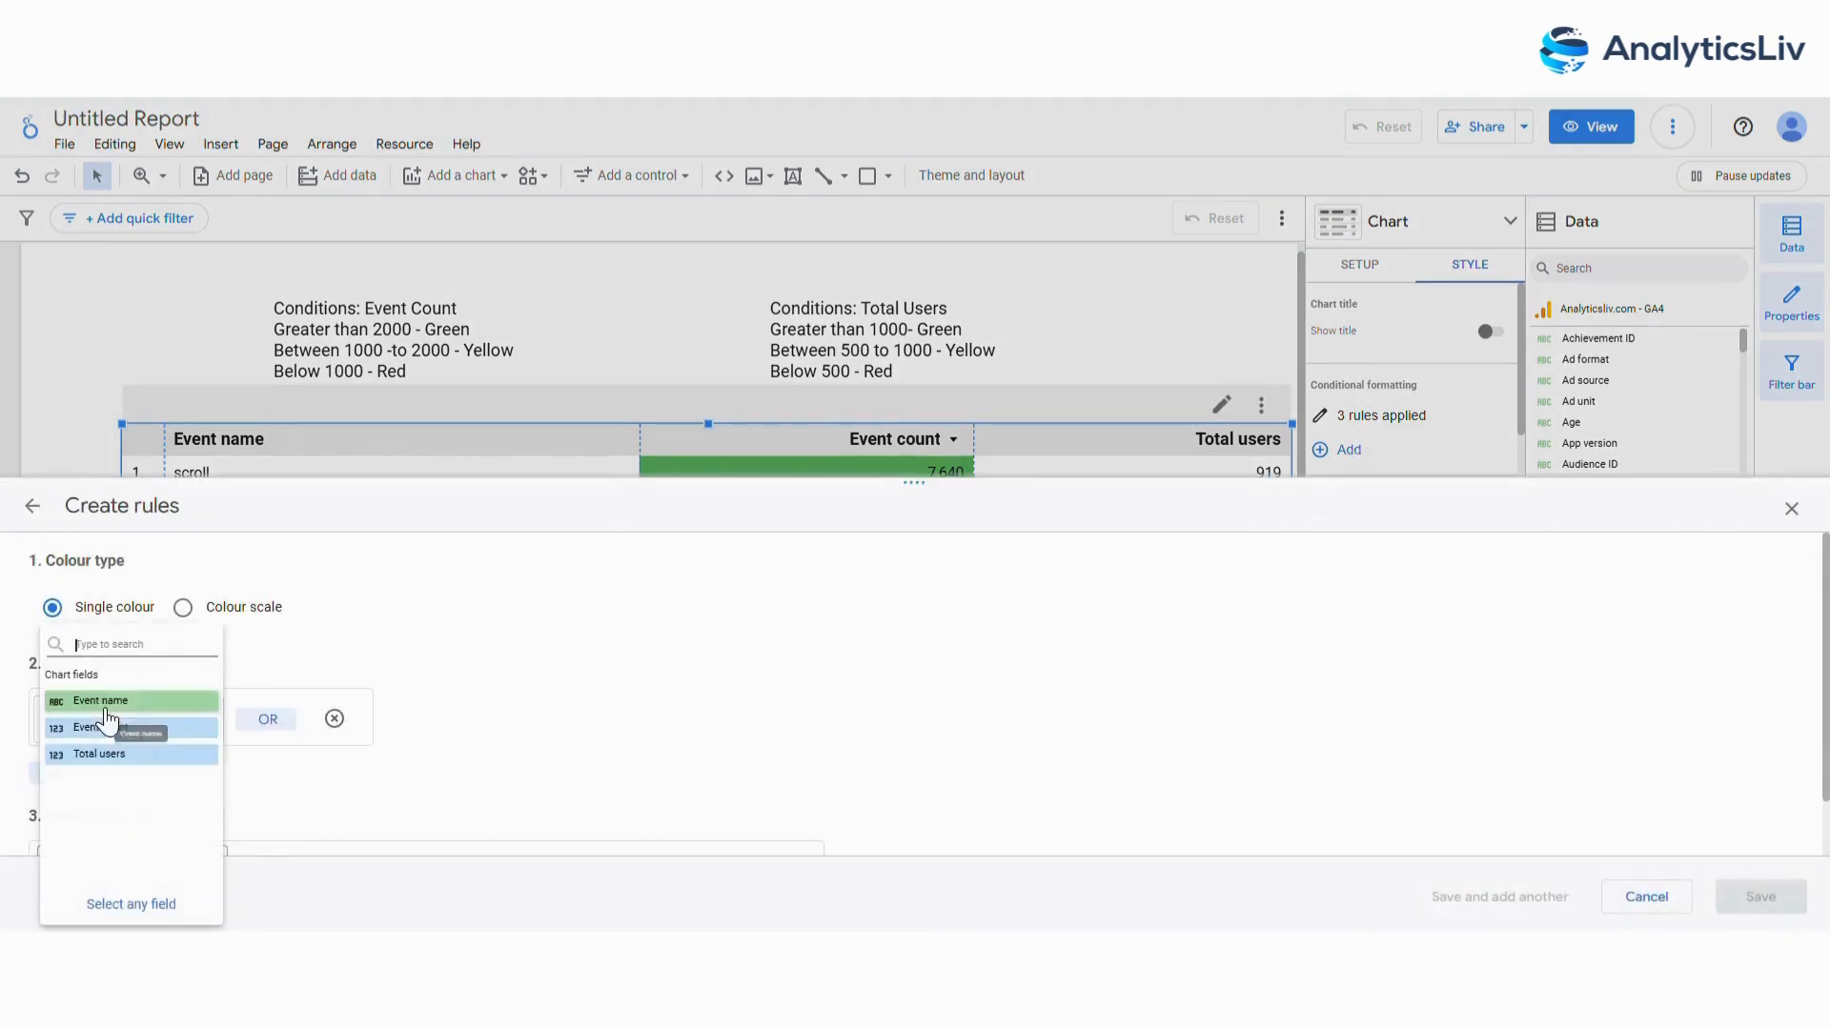
left_click(145, 753)
left_click(427, 734)
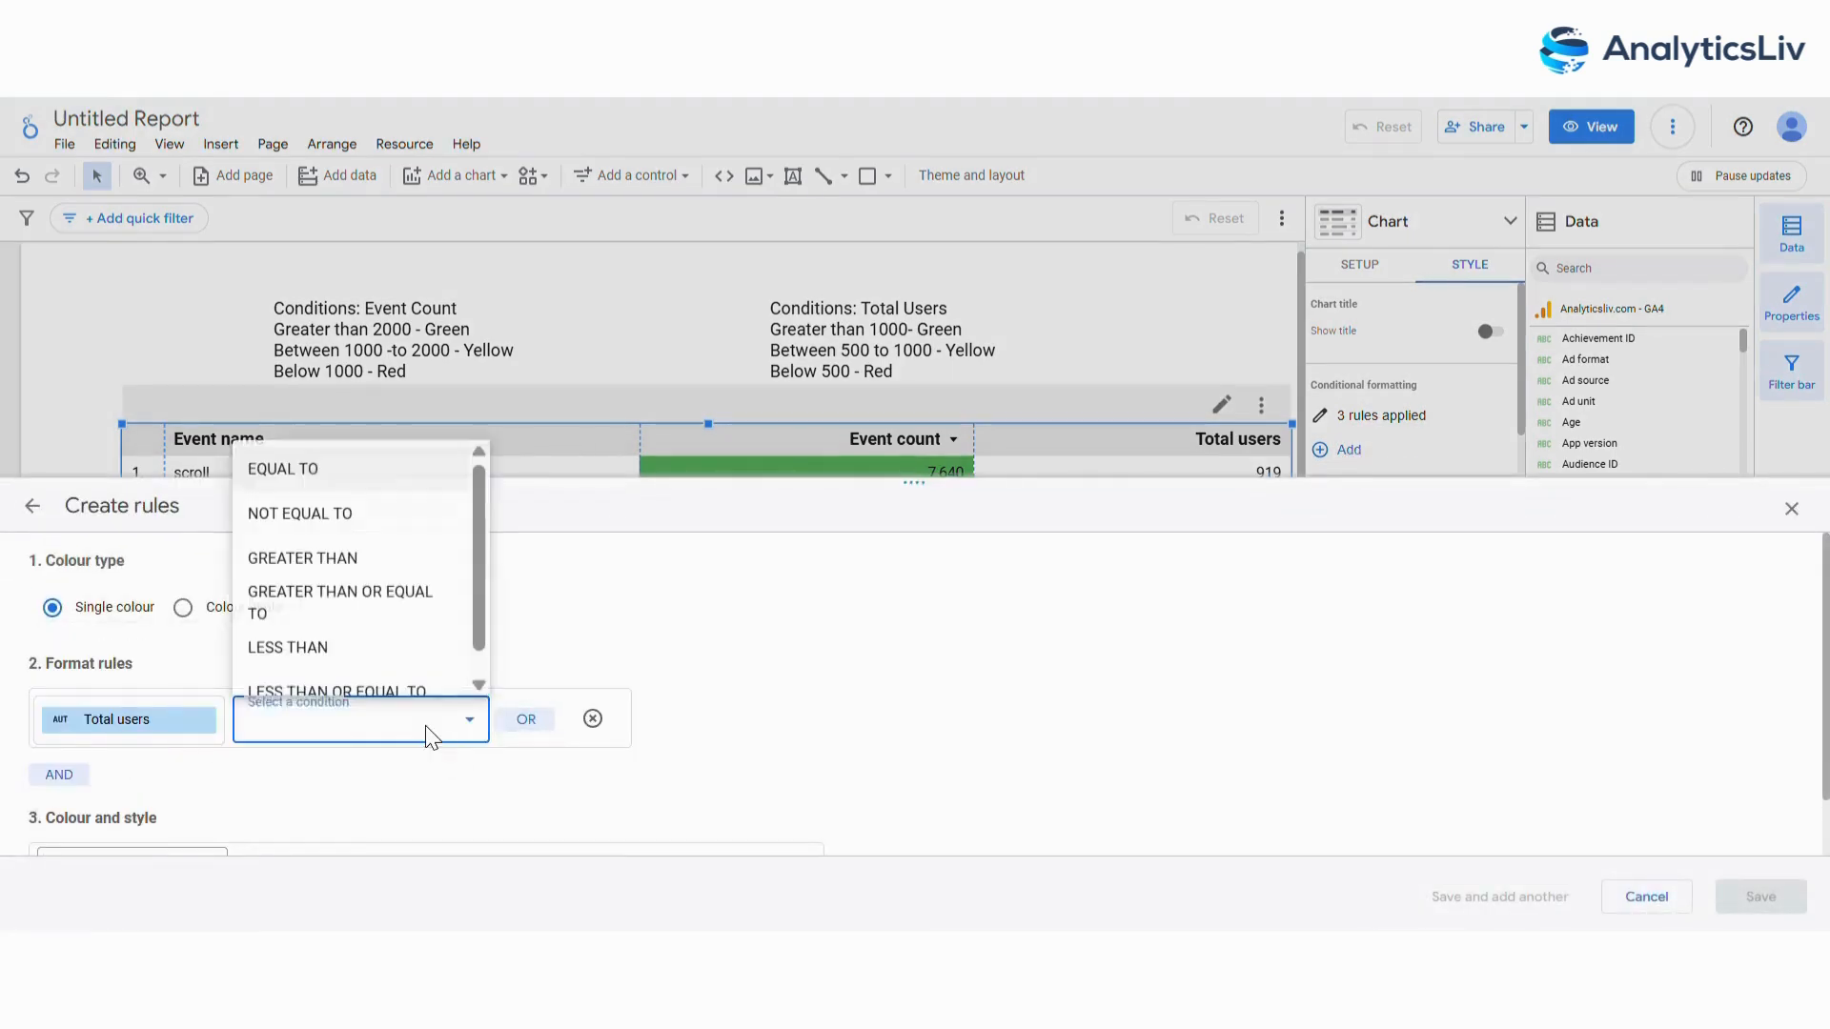
left_click(388, 556)
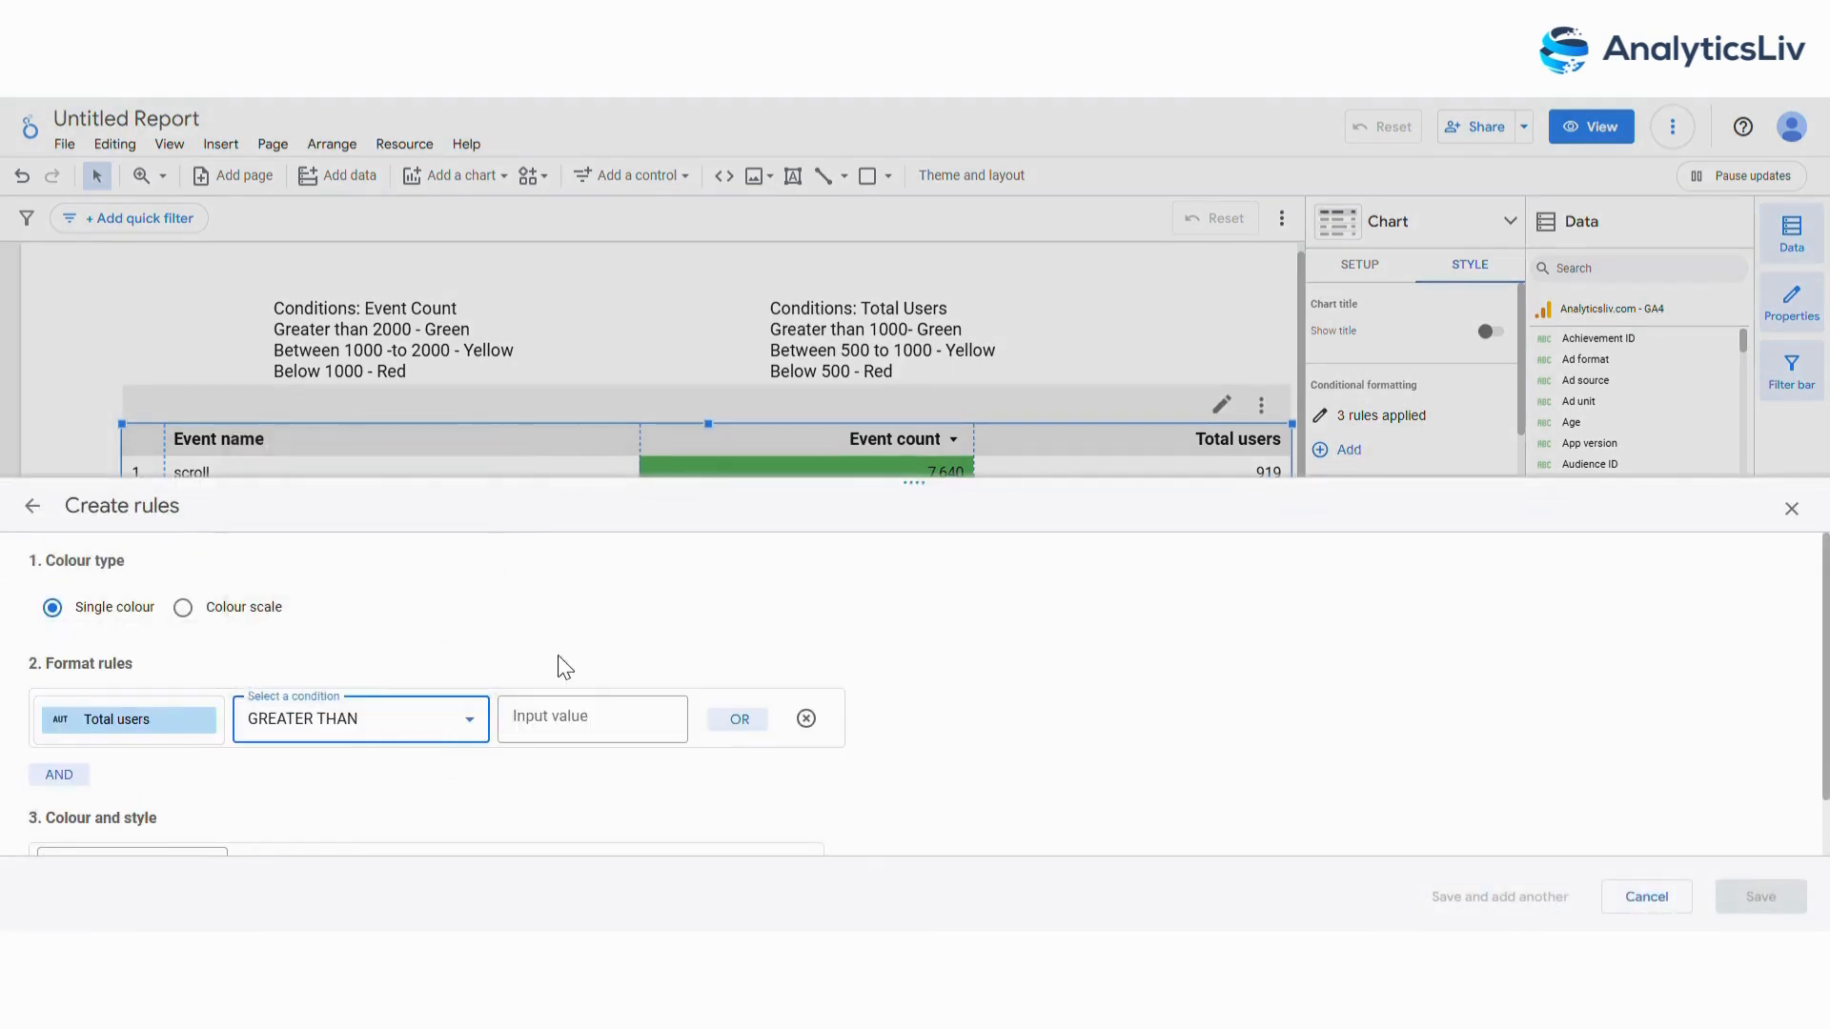
left_click(610, 734)
type("1000")
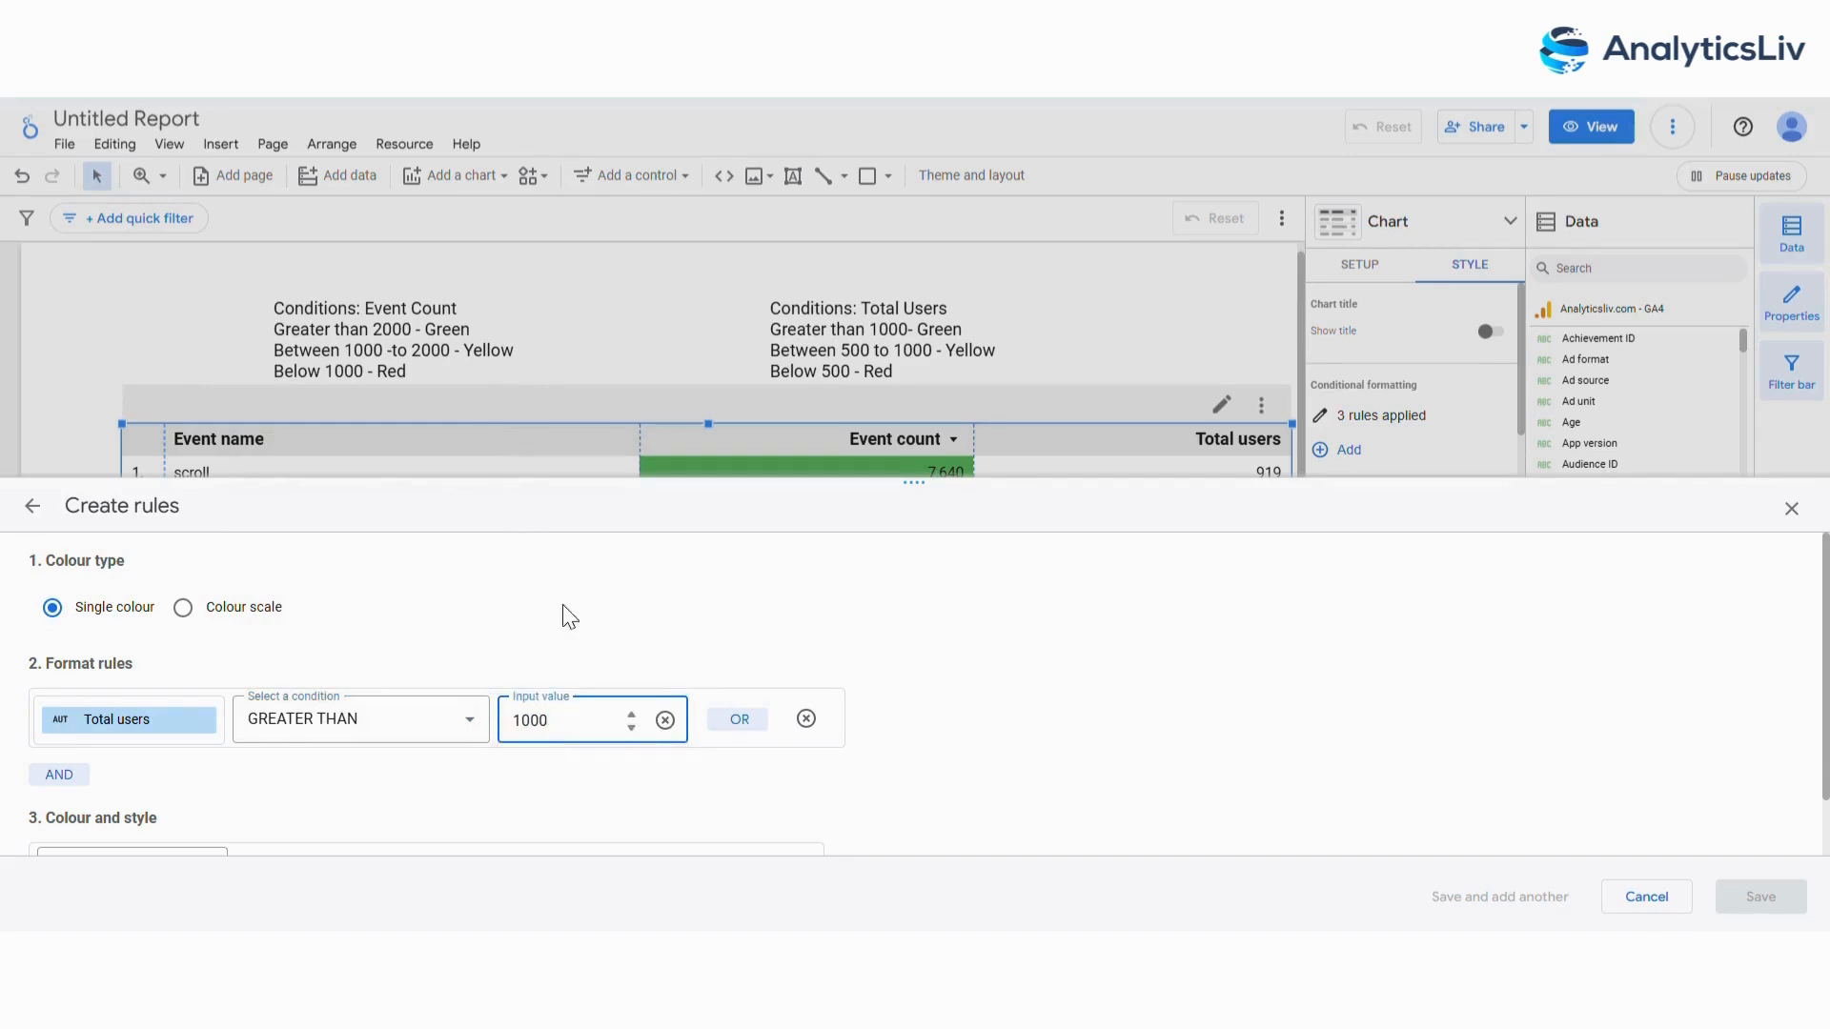
Give the fourth rule a green background applied to the Total users column only, and save it.
scroll(563, 604, "down", 1)
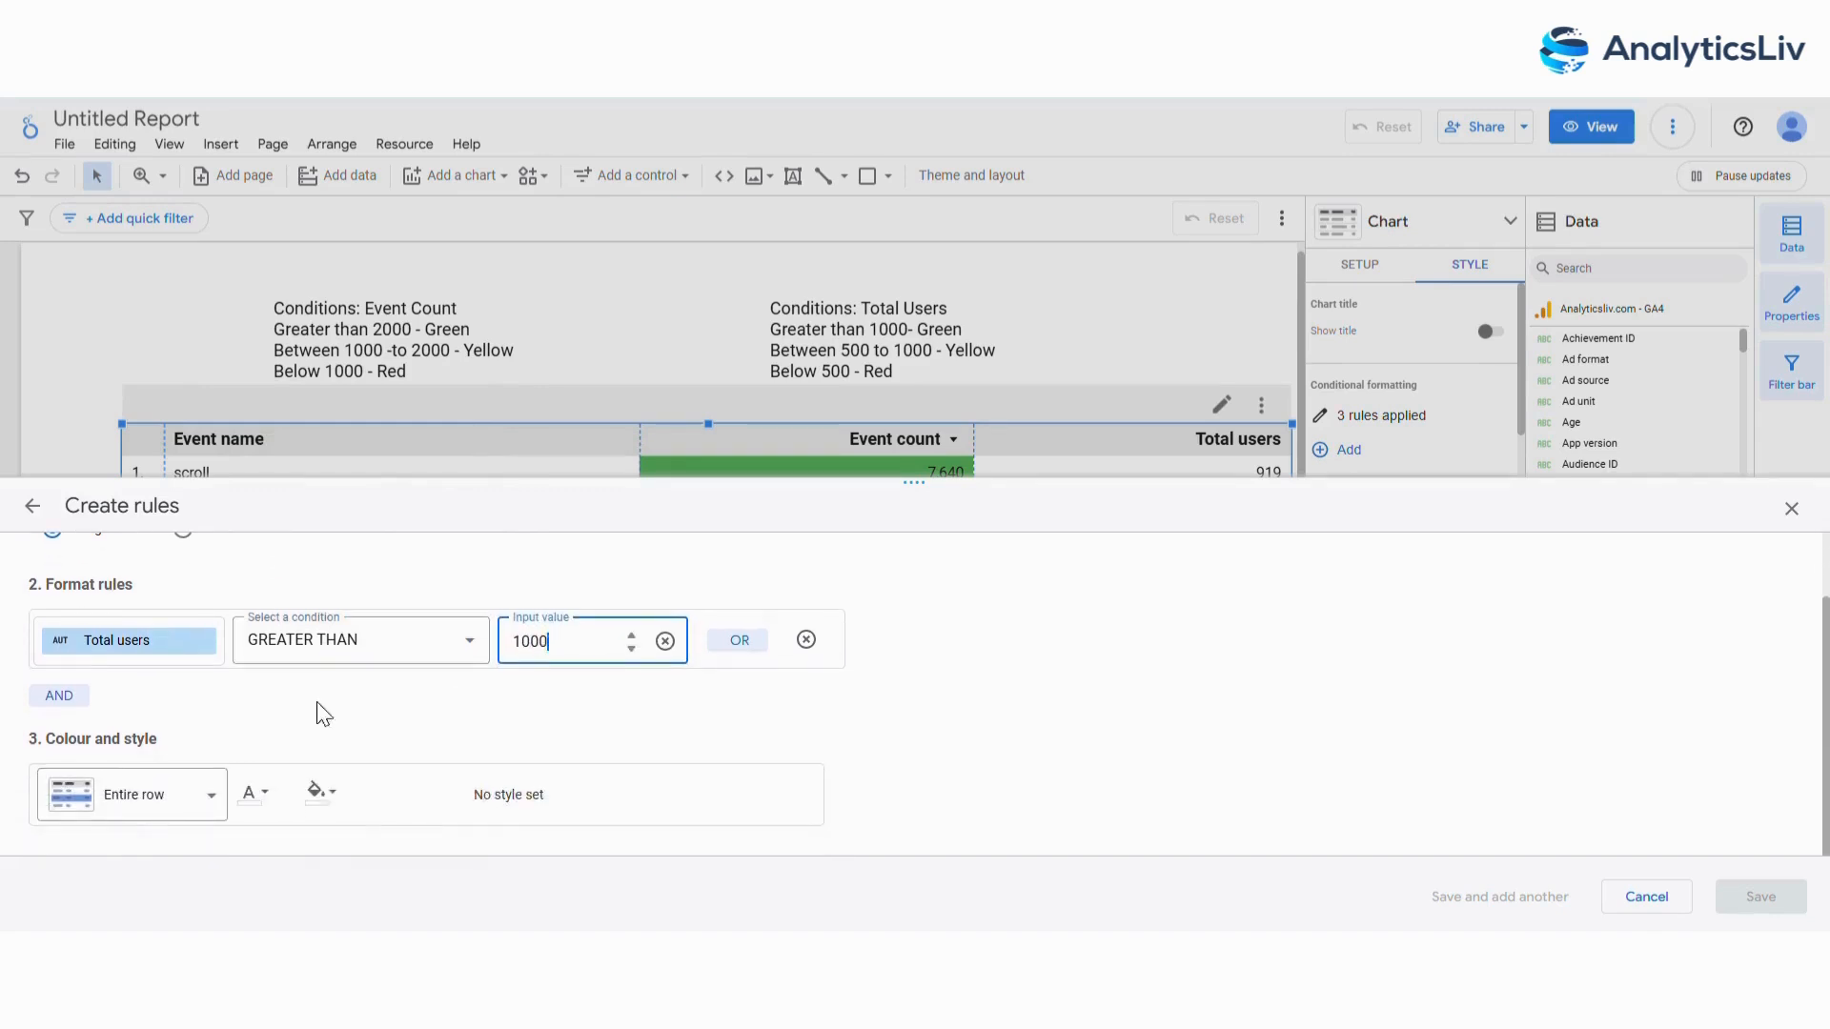
left_click(315, 791)
left_click(486, 678)
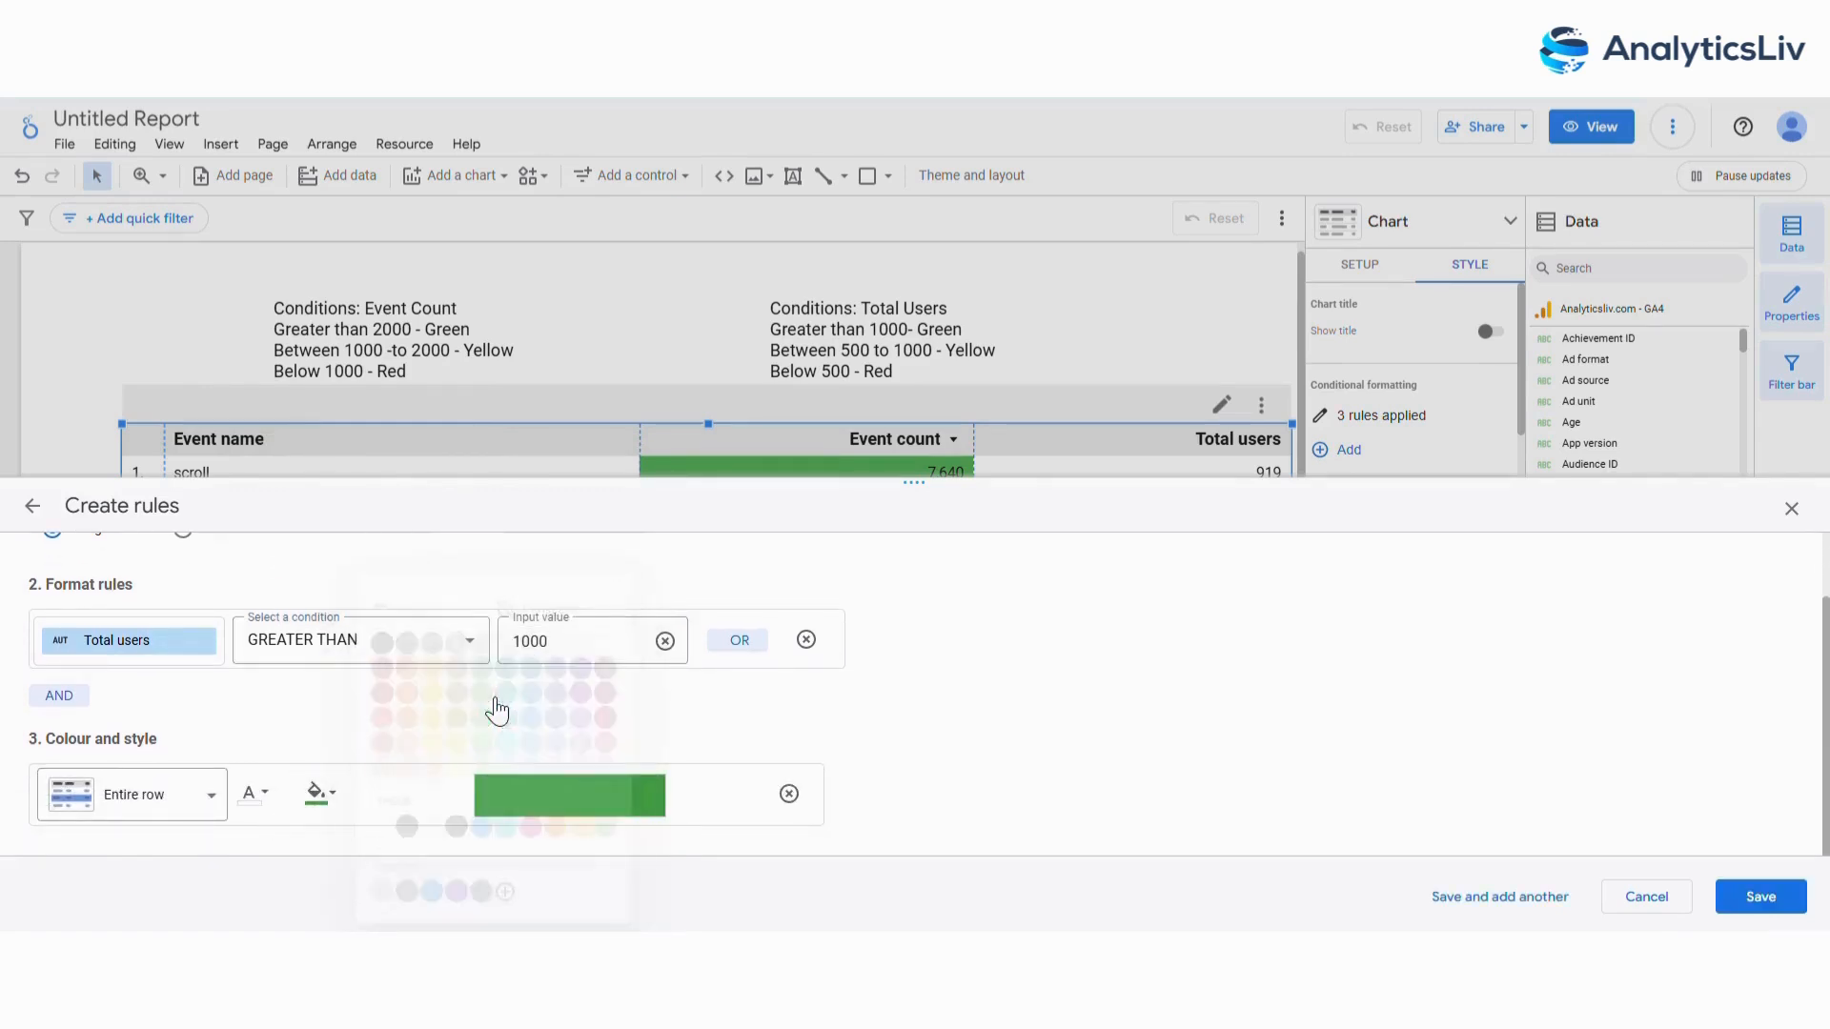
left_click(184, 806)
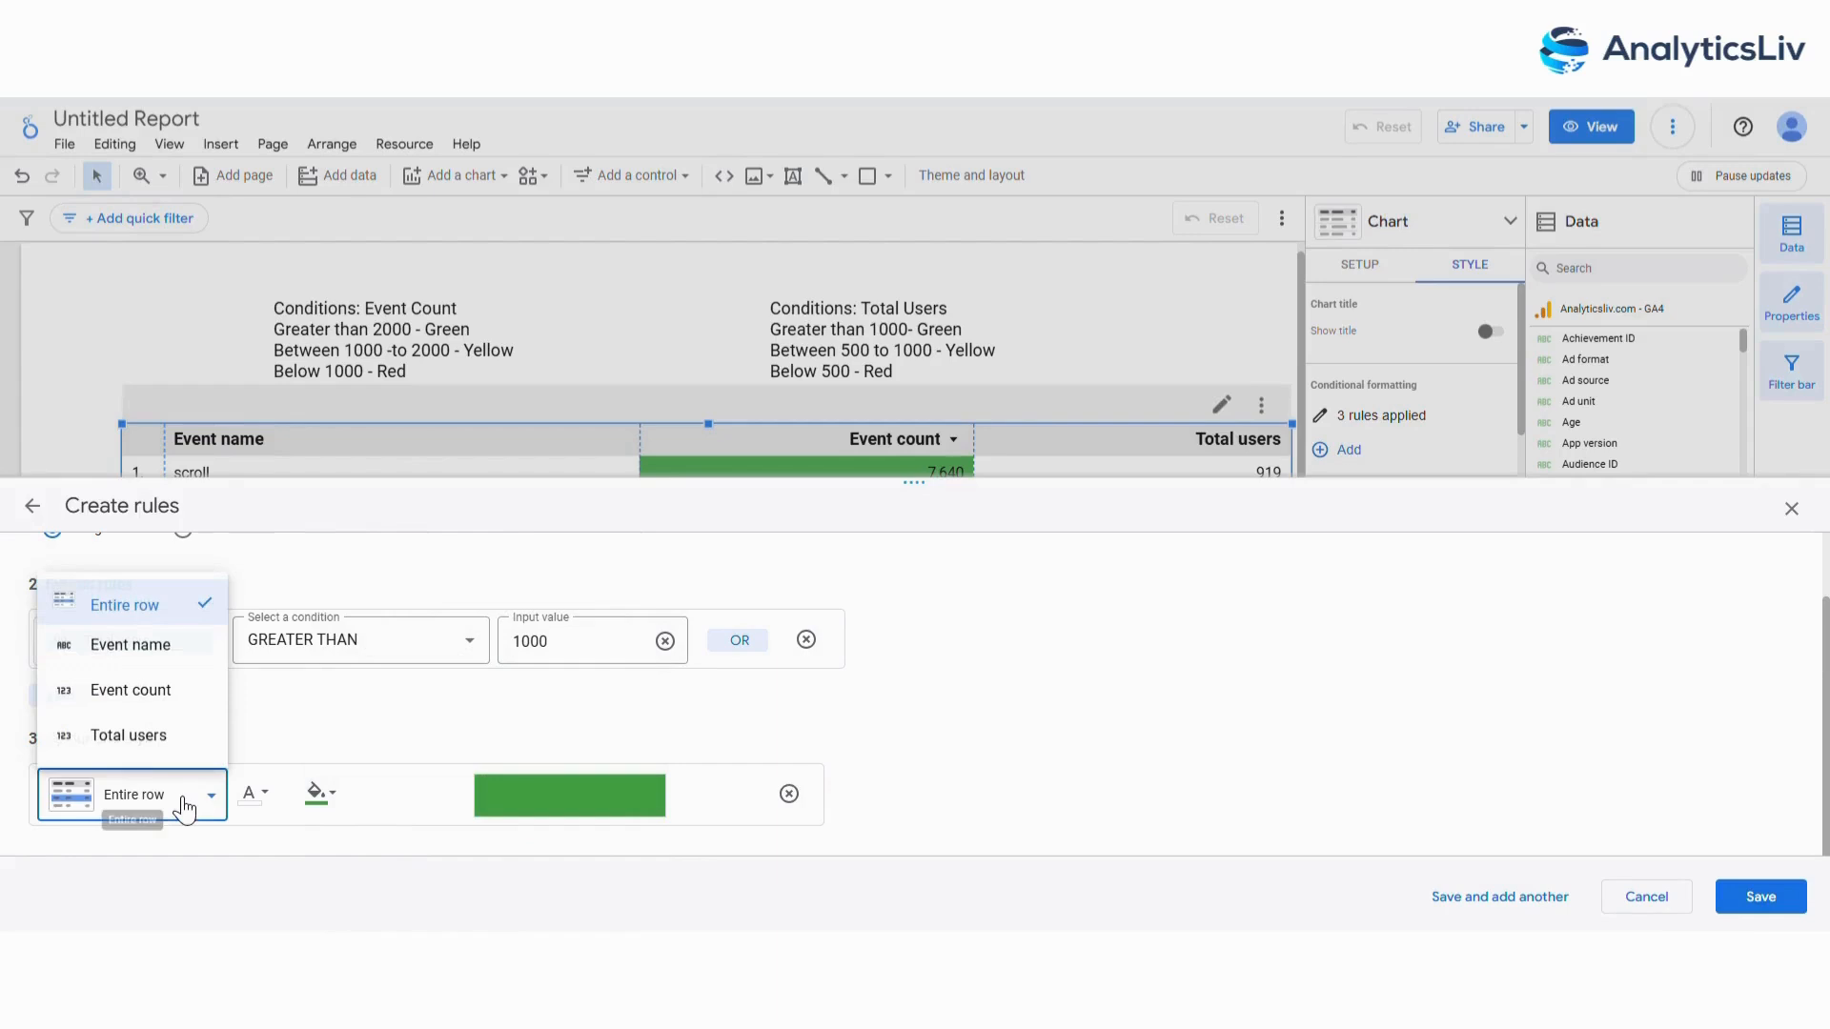
left_click(162, 736)
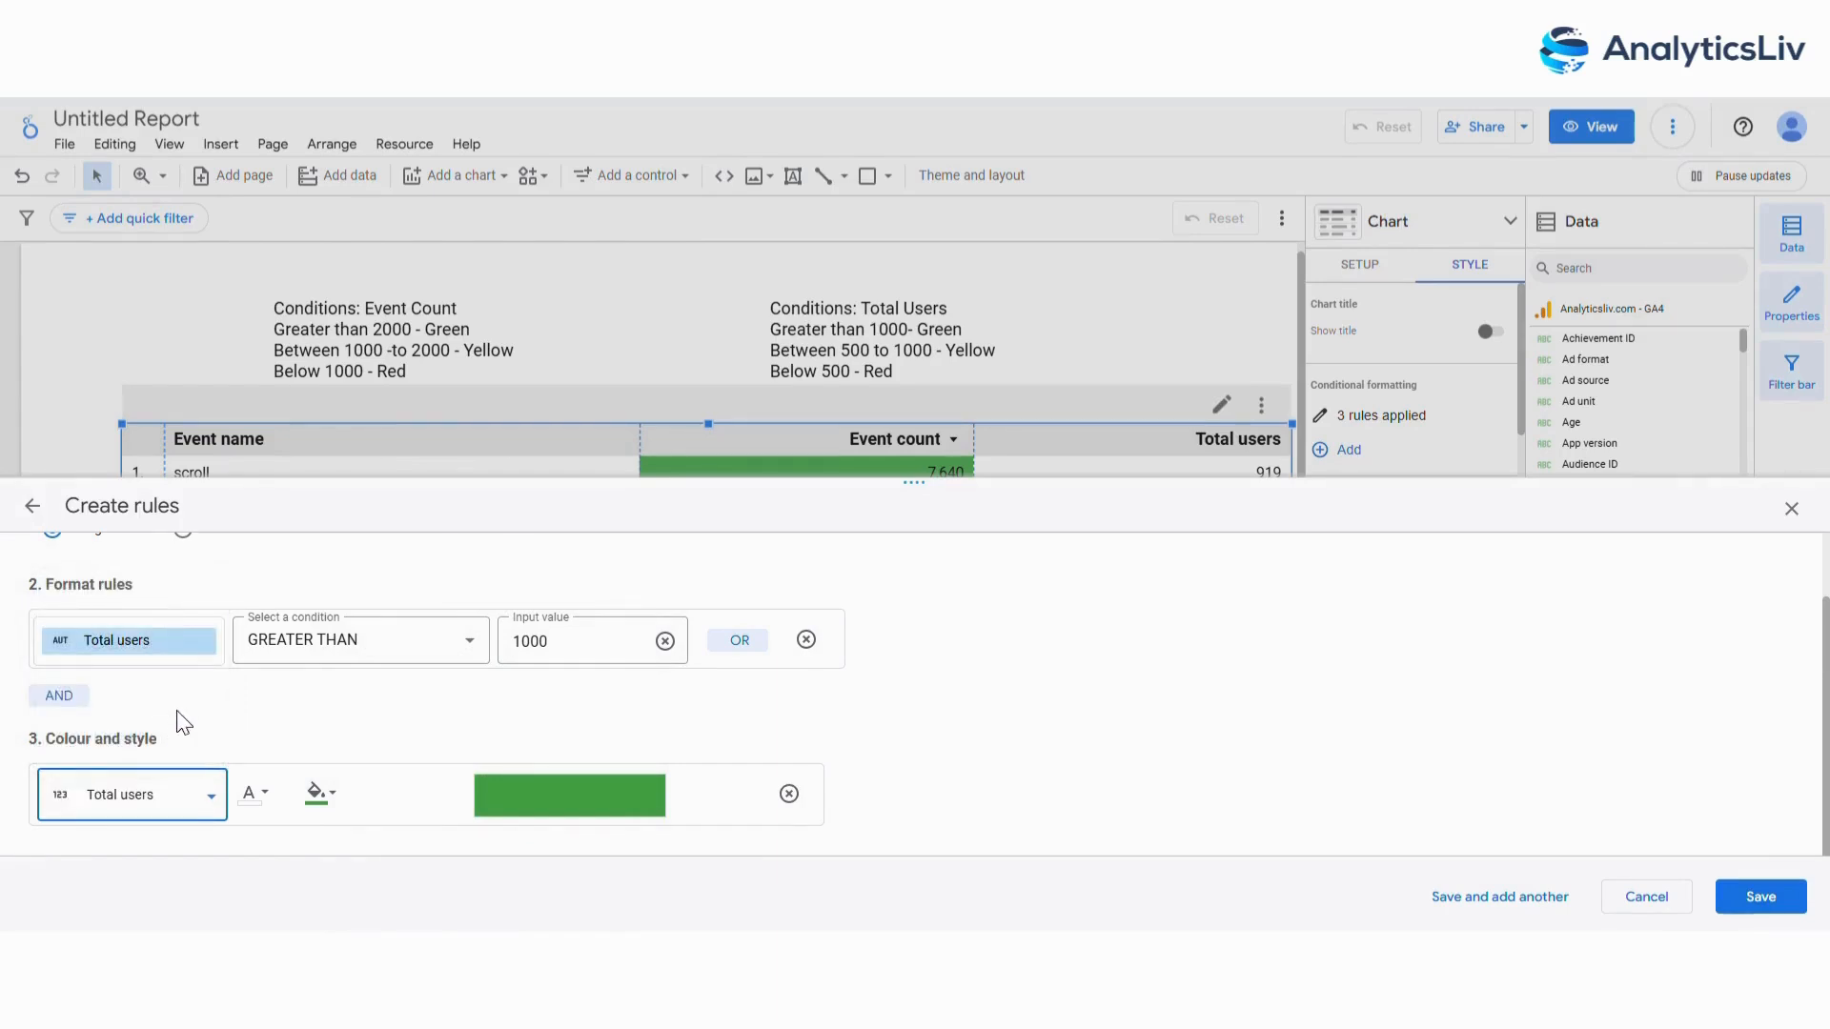
left_click(1760, 899)
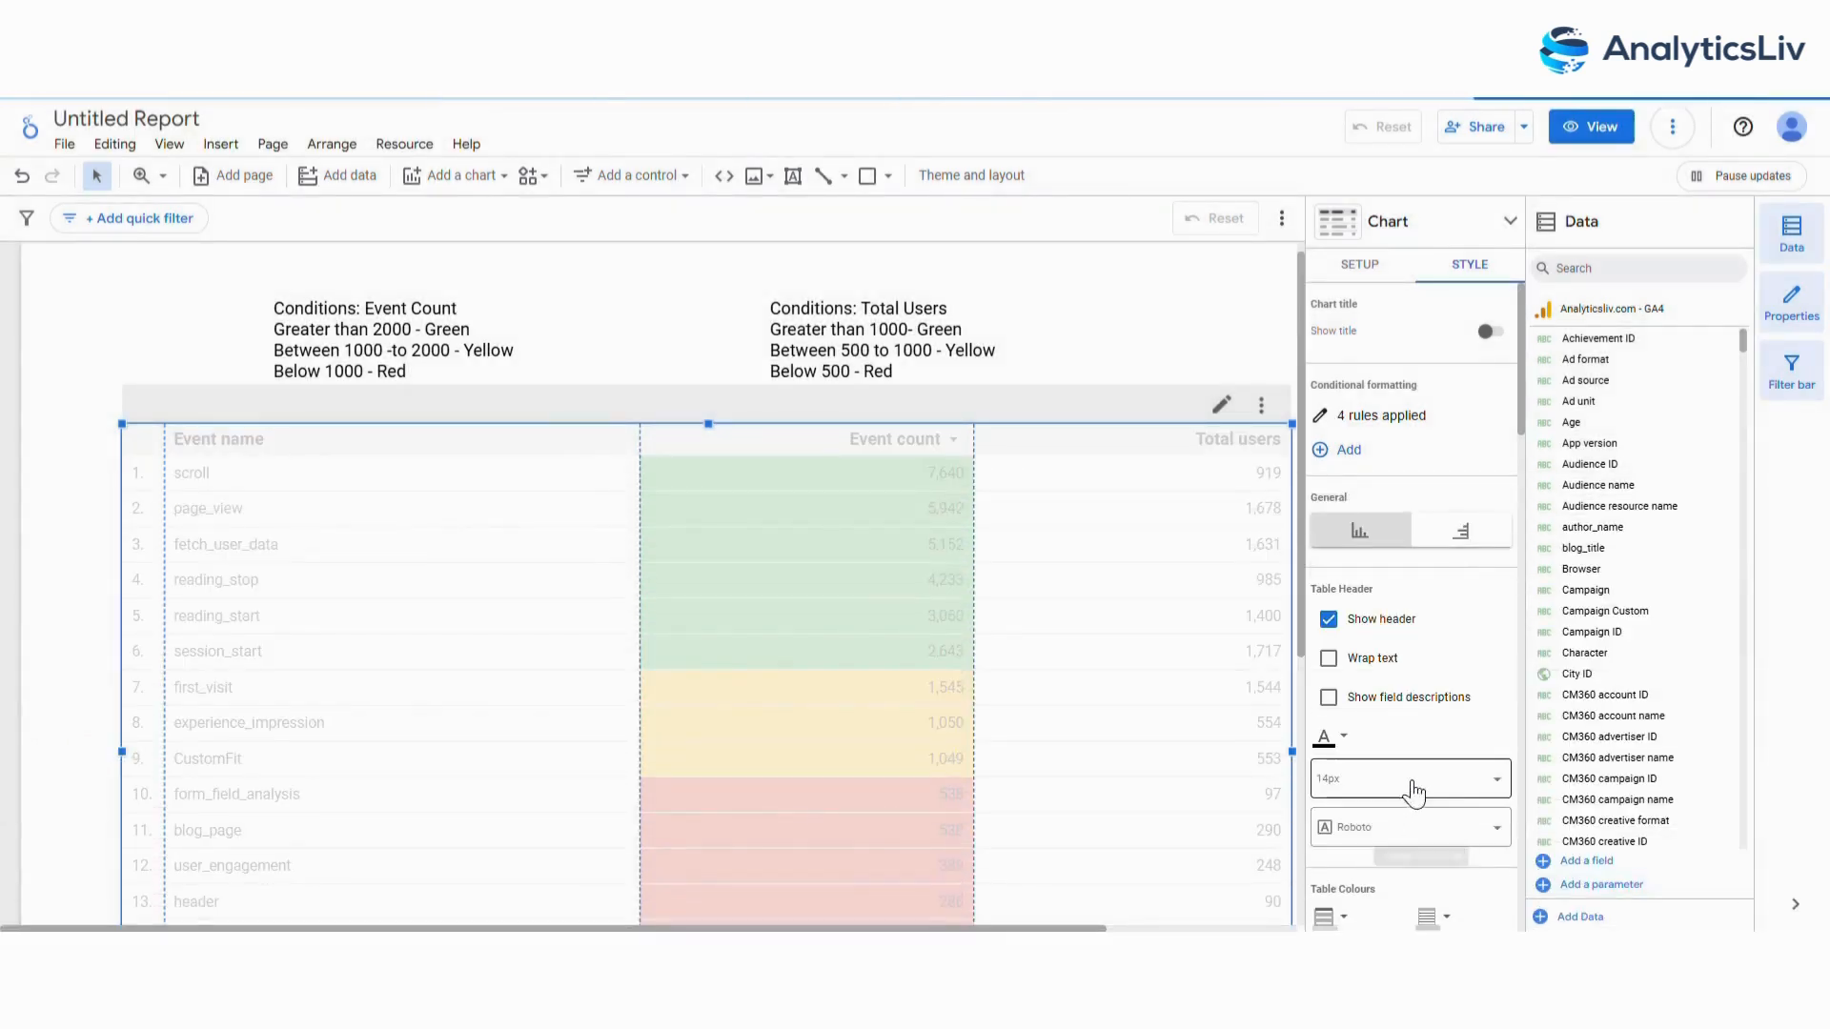
Start a fifth conditional formatting rule with the condition Total users greater than or equal to 500.
left_click(1347, 449)
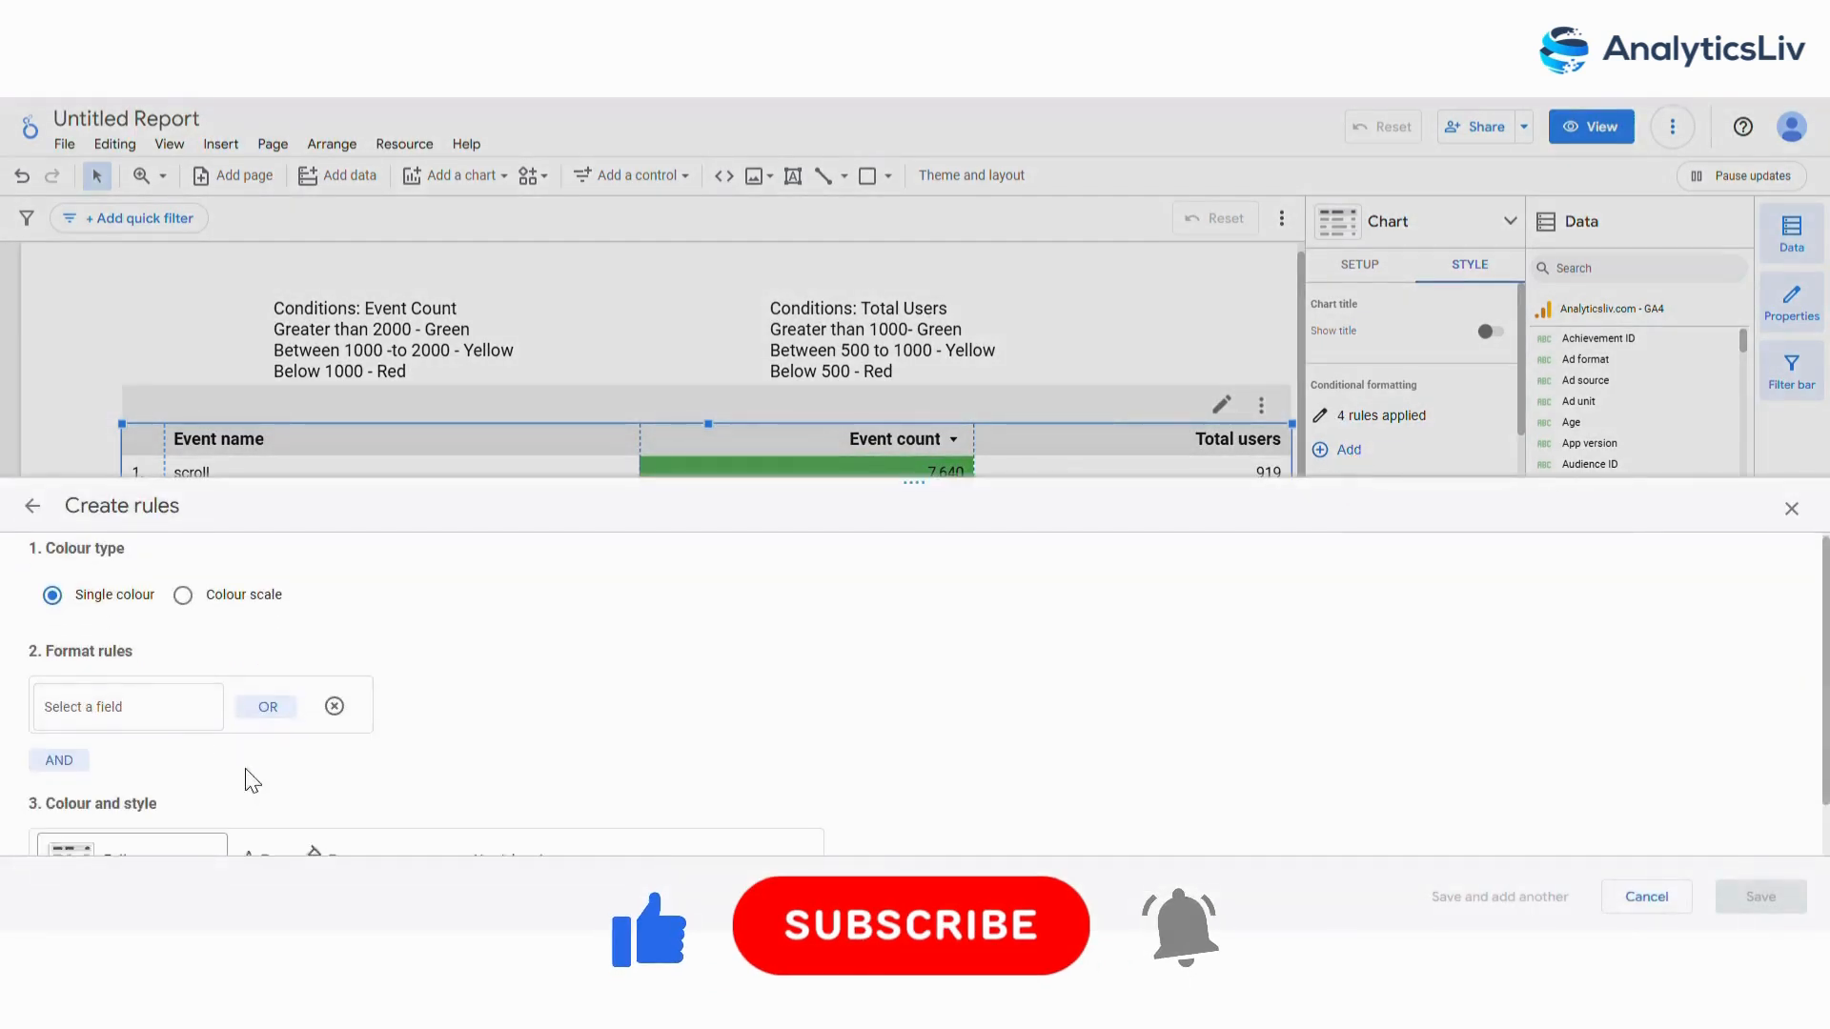
scroll(201, 705, "down", 1)
left_click(181, 655)
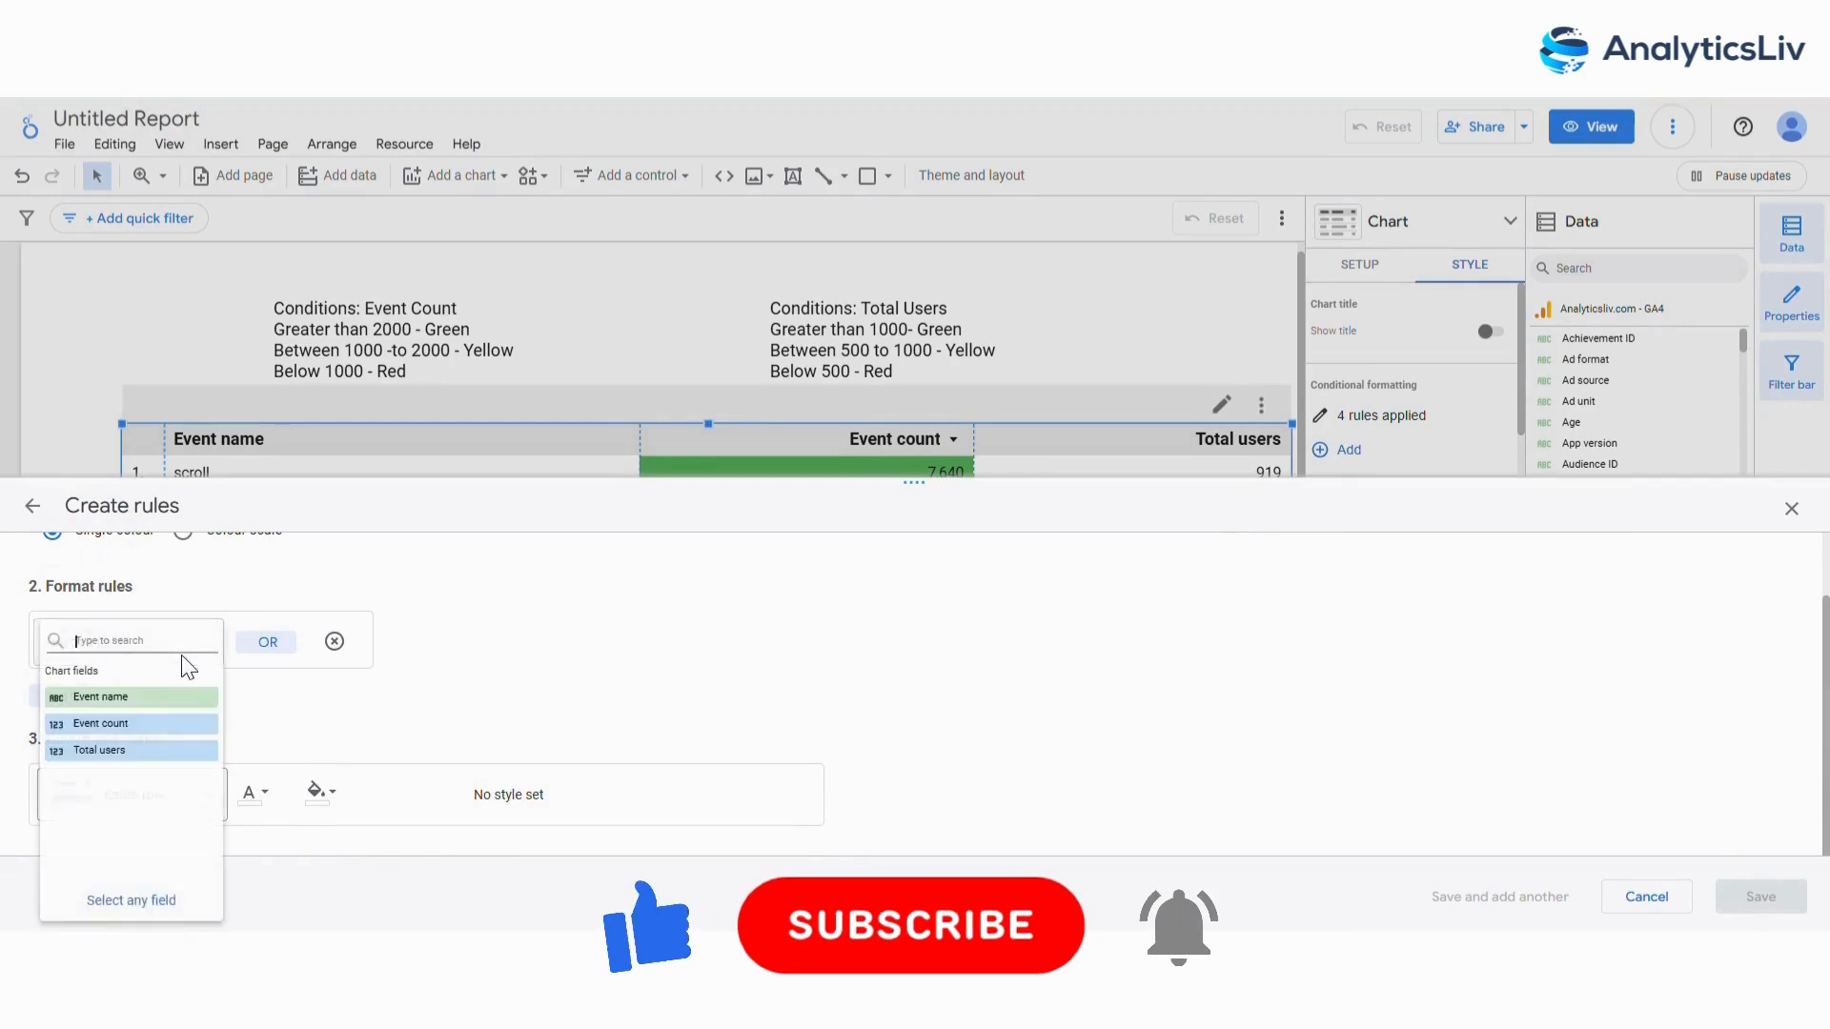
left_click(127, 750)
left_click(362, 656)
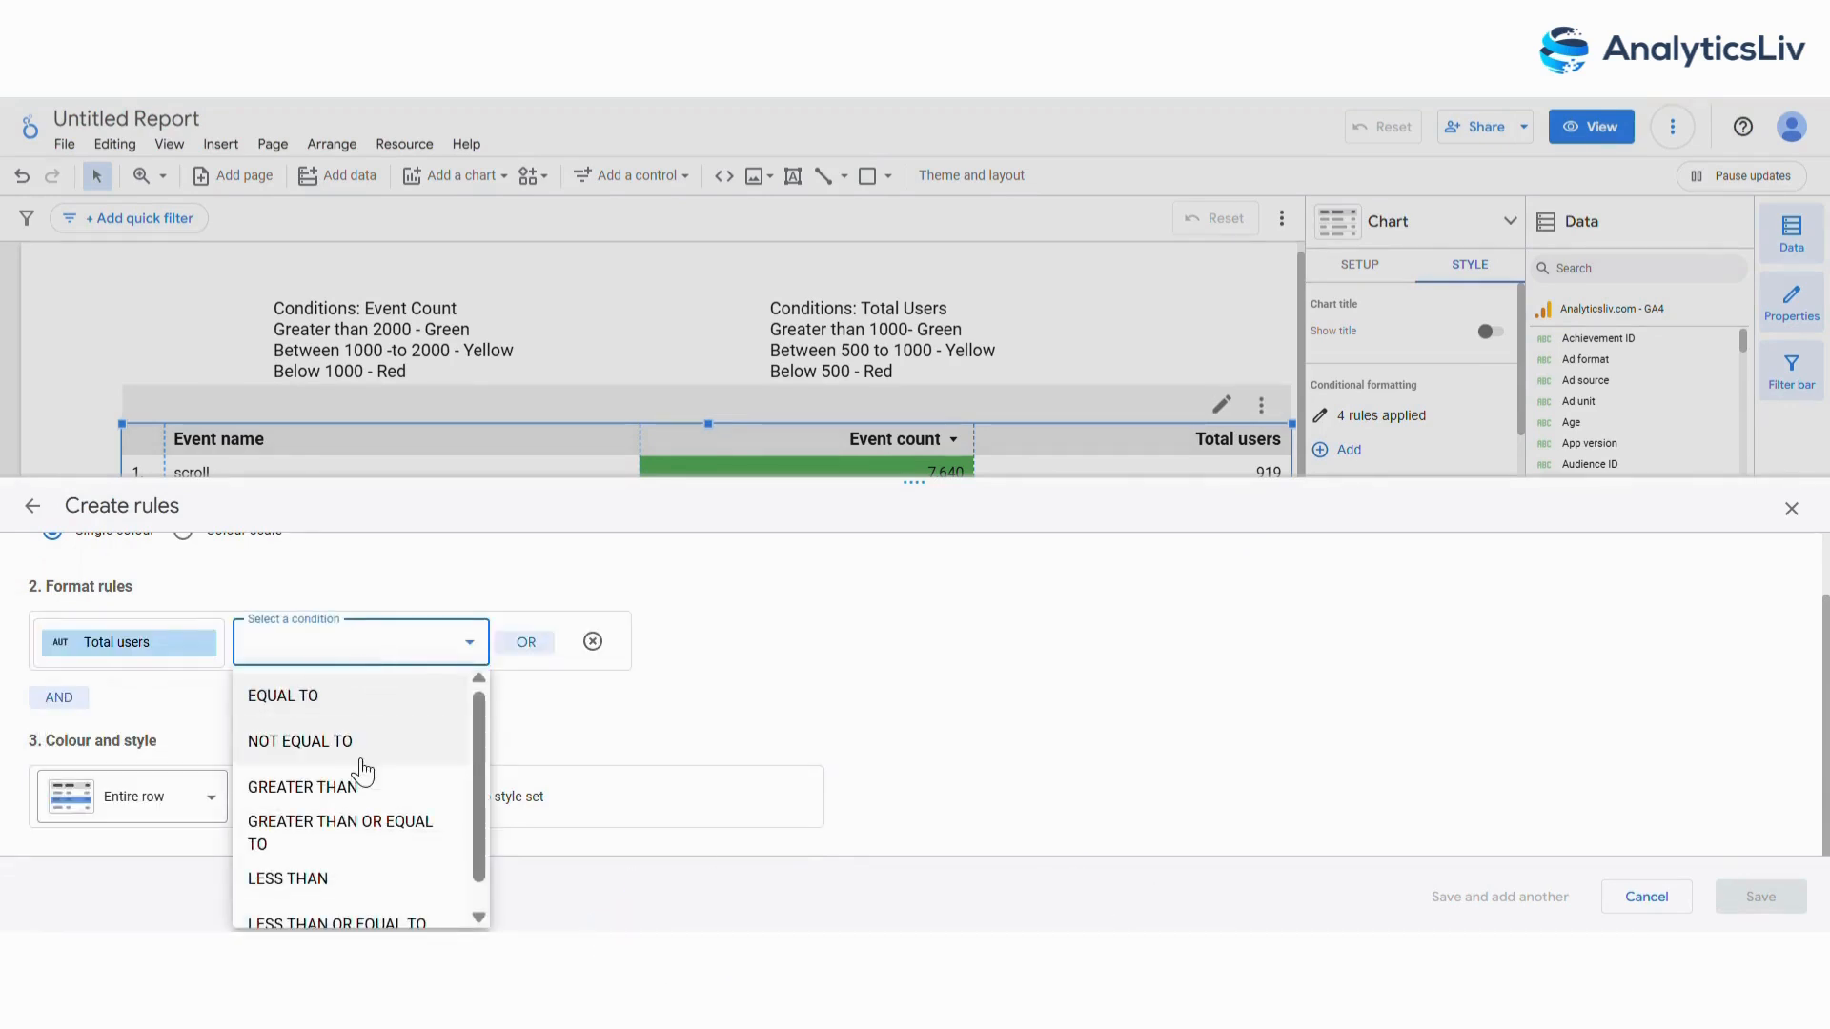
left_click(351, 820)
left_click(590, 662)
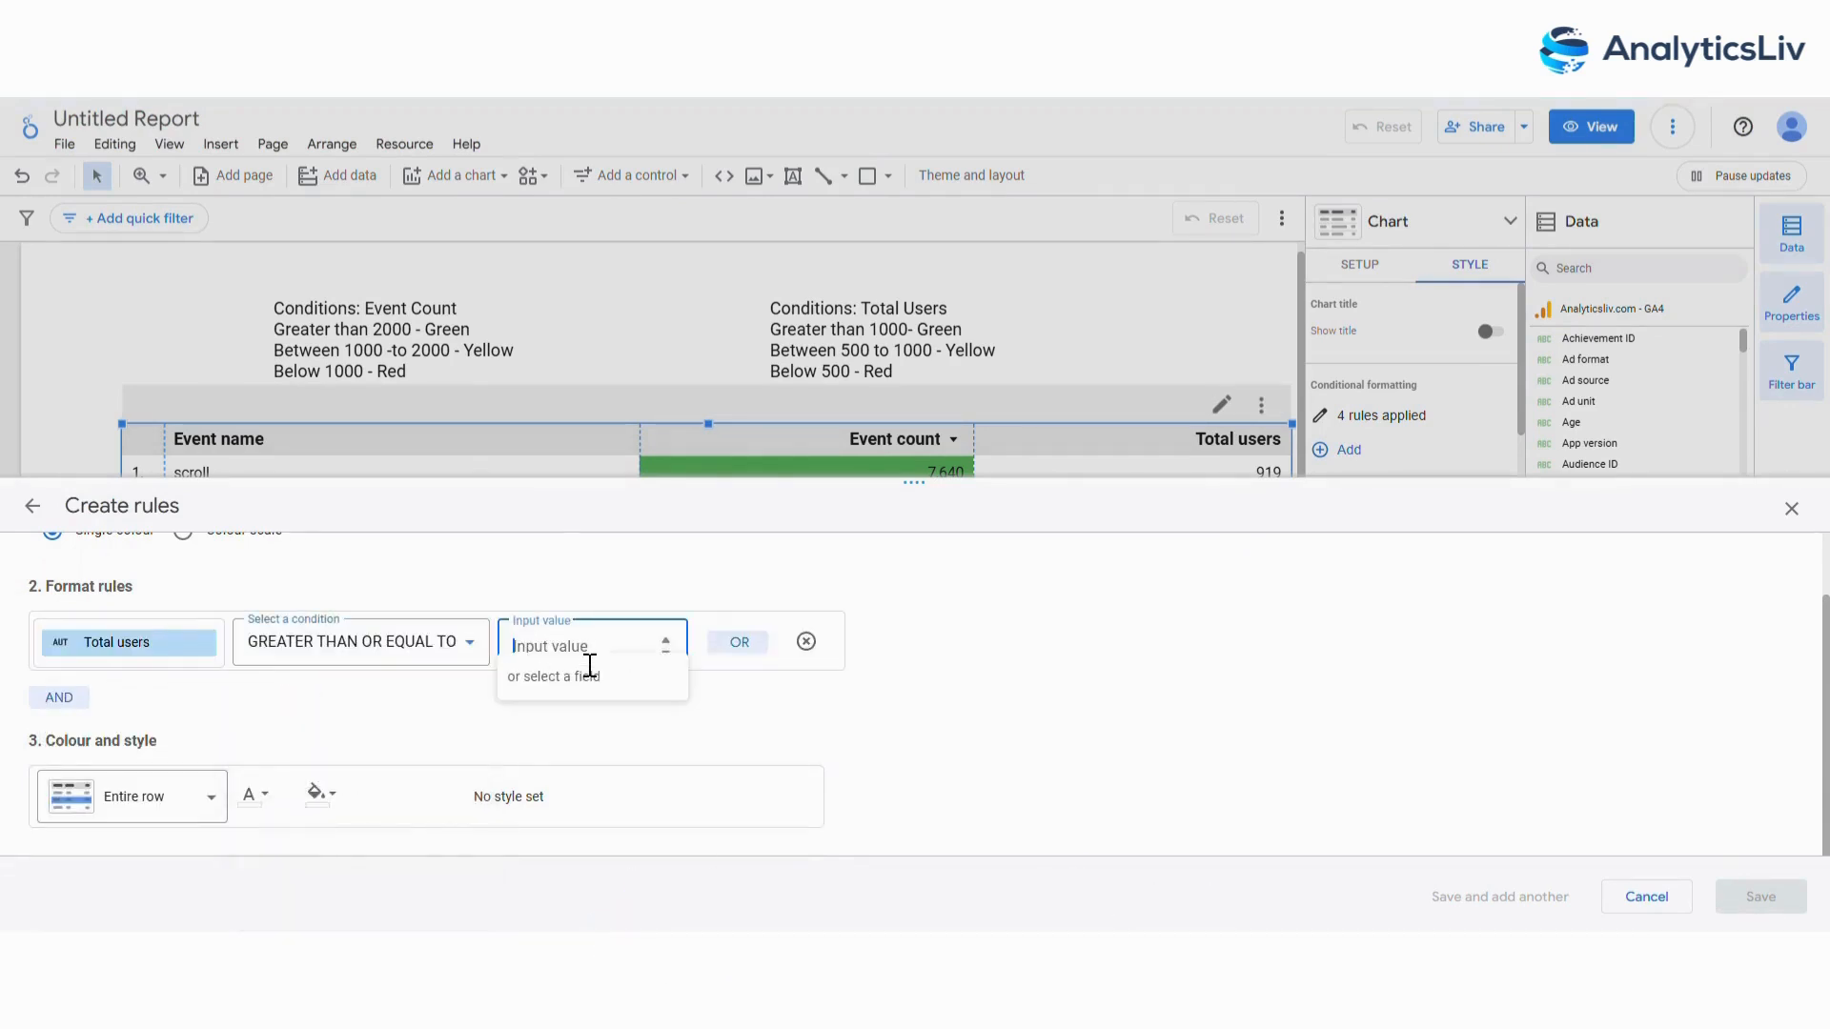
type("500")
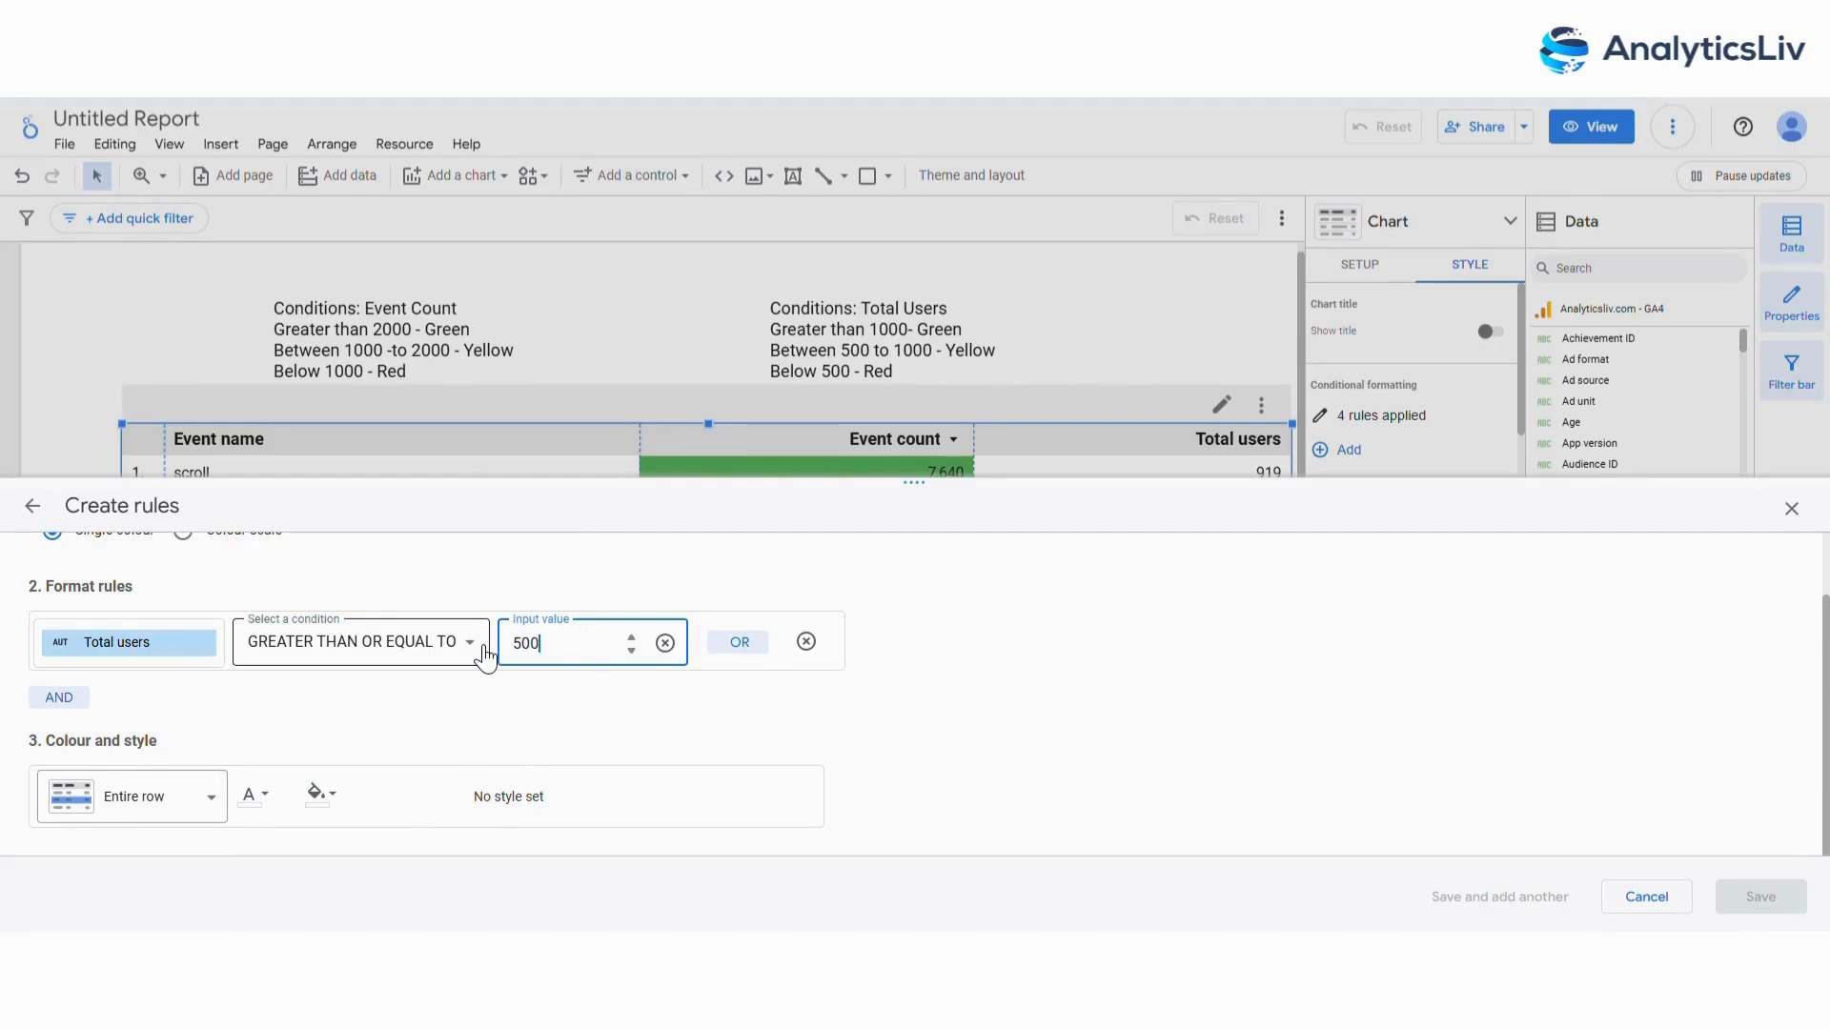
Add an AND condition to the fifth rule requiring Total users to be less than or equal to 1000.
left_click(58, 697)
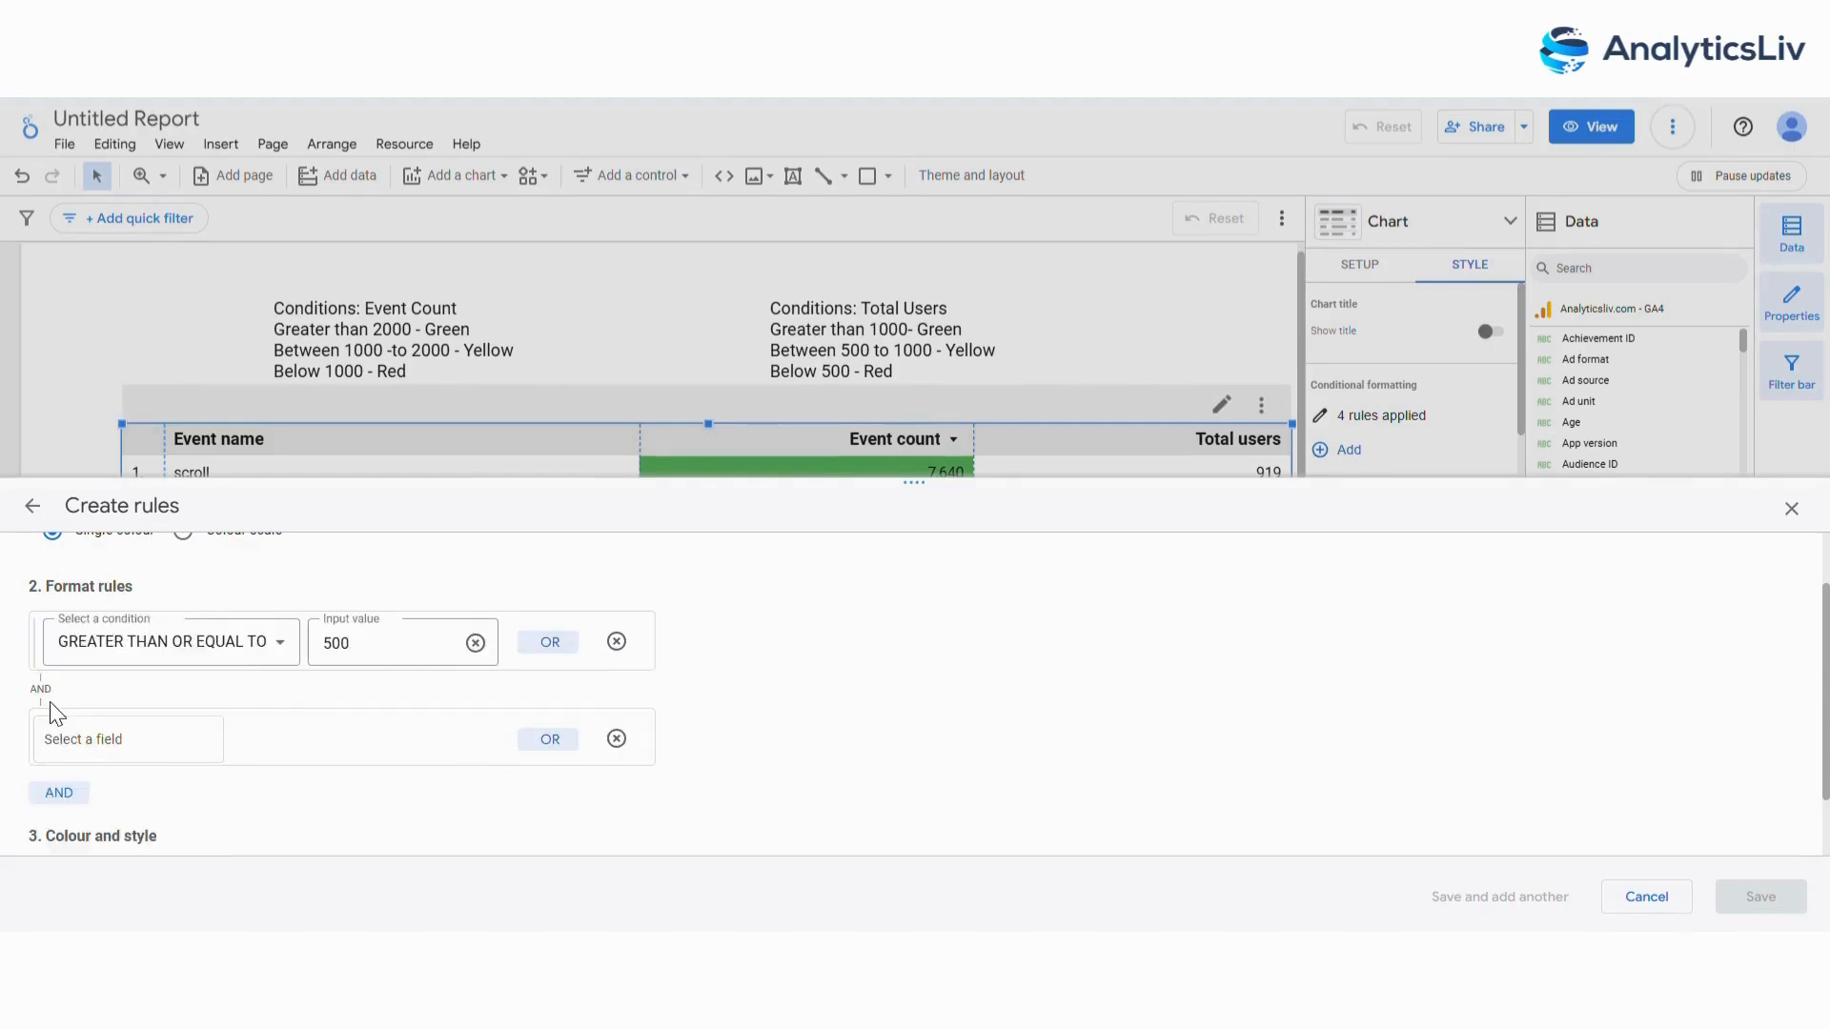
left_click(173, 735)
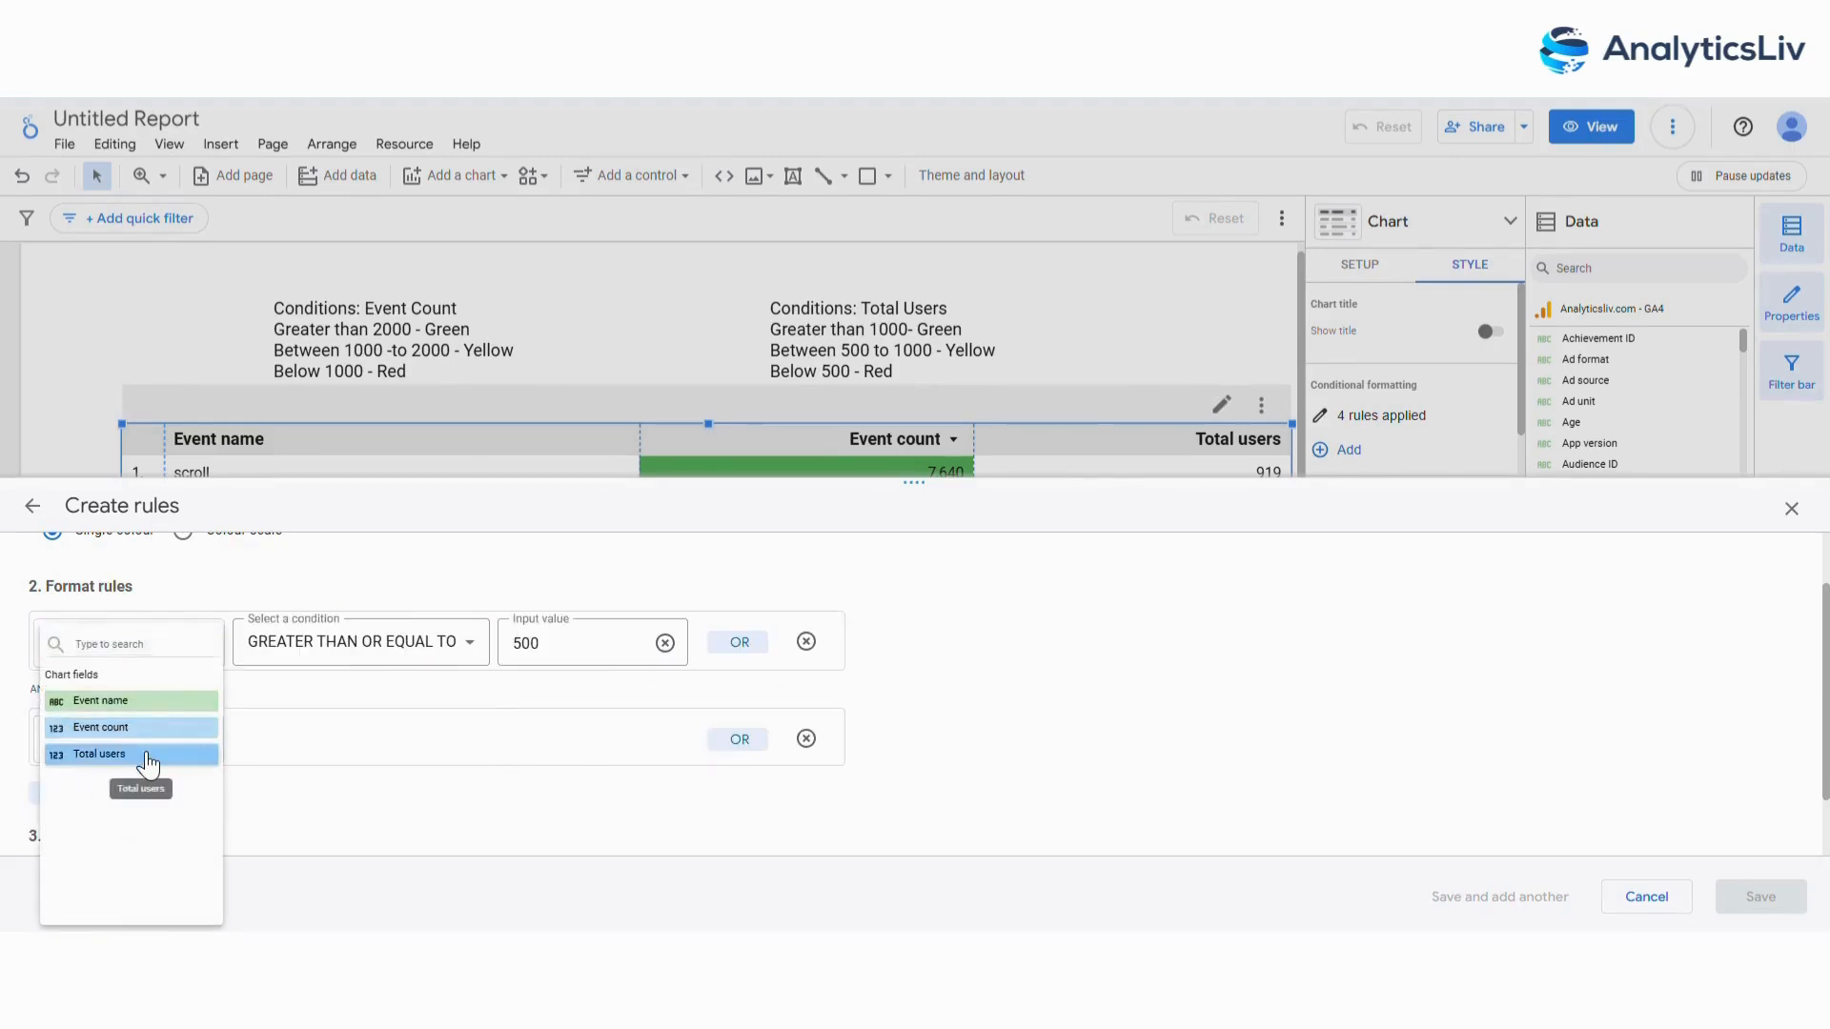
left_click(135, 749)
left_click(381, 730)
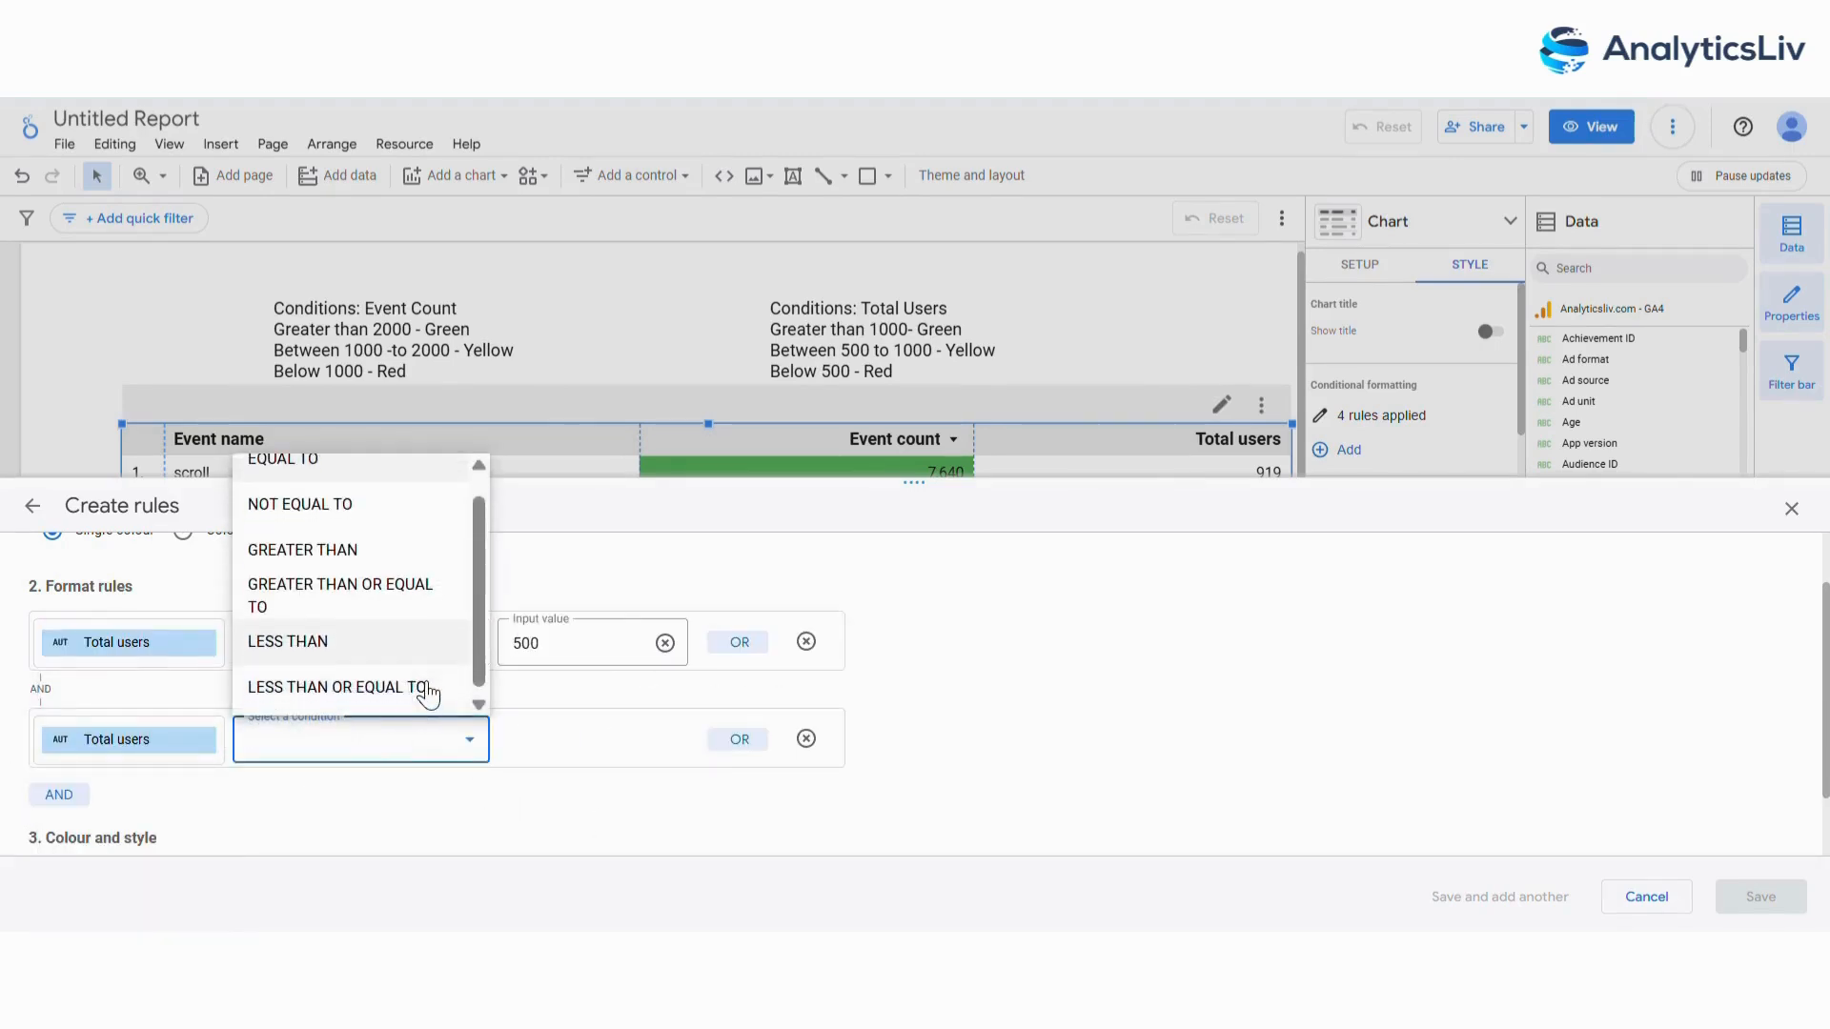
left_click(425, 684)
left_click(614, 751)
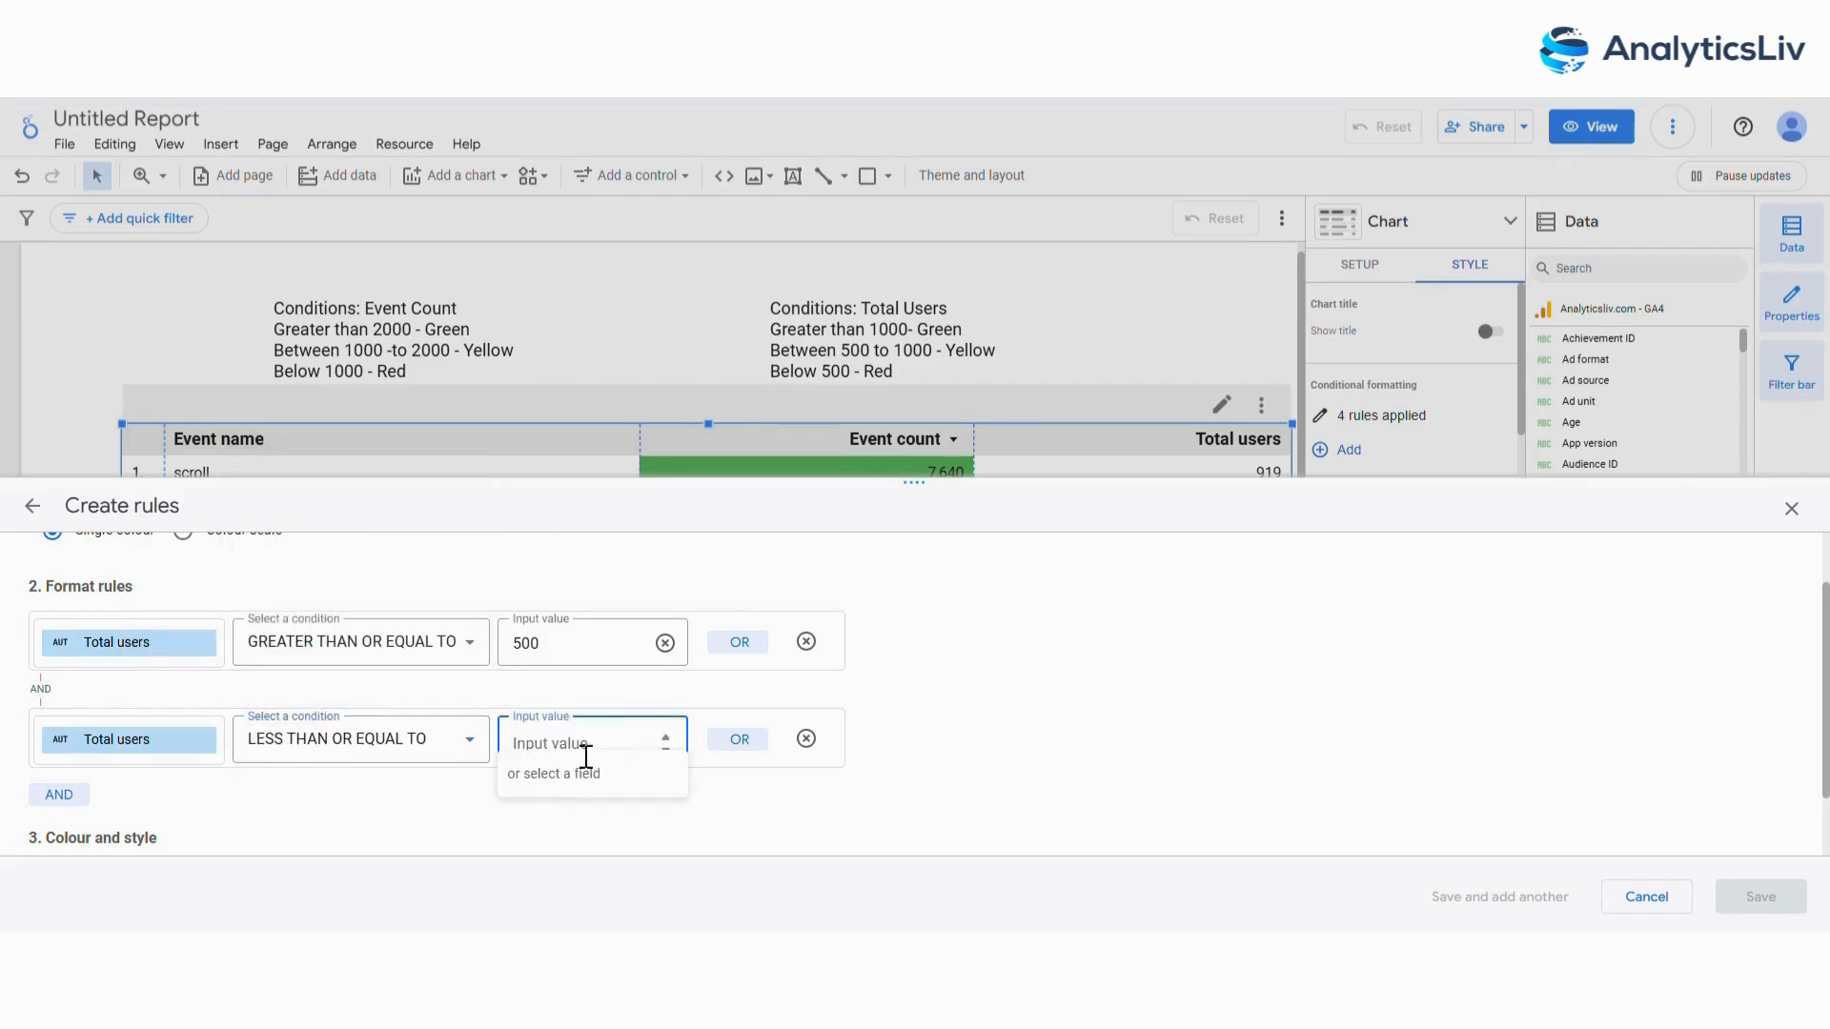
type("1000")
Give the fifth rule an amber-yellow background applied to the Total users column only, and save it.
scroll(577, 750, "down", 2)
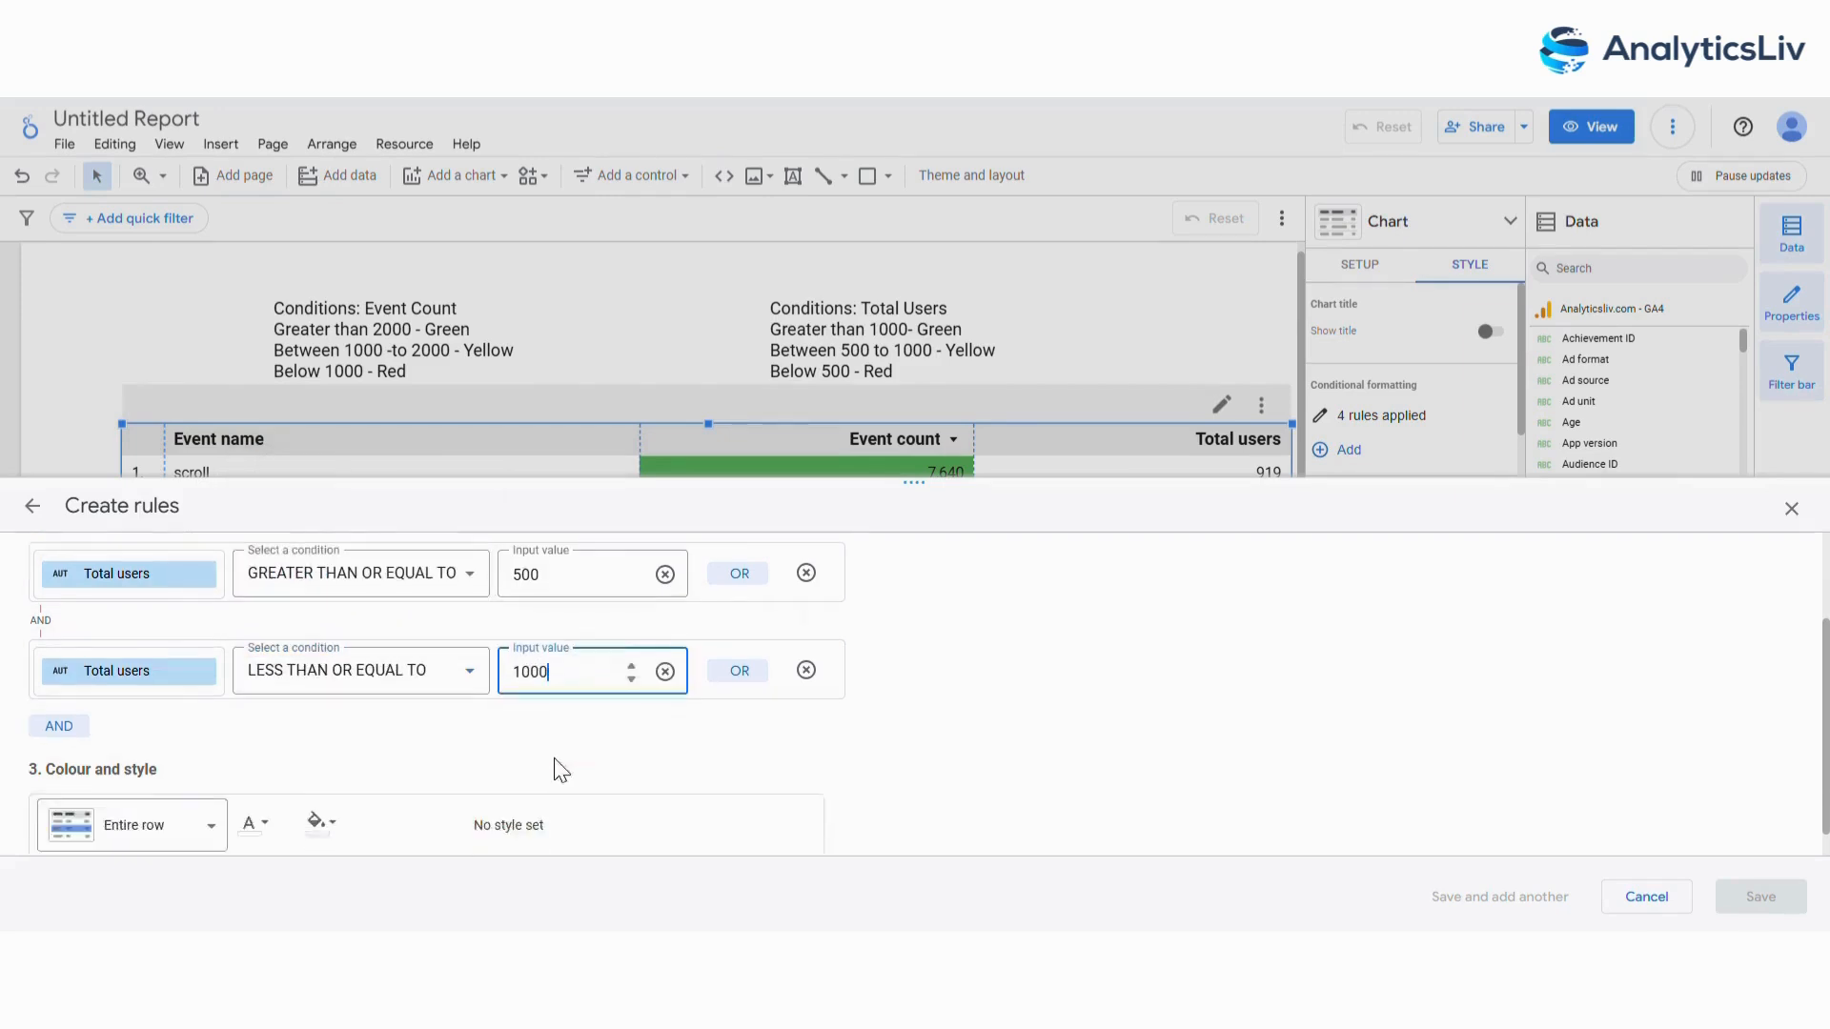
left_click(322, 793)
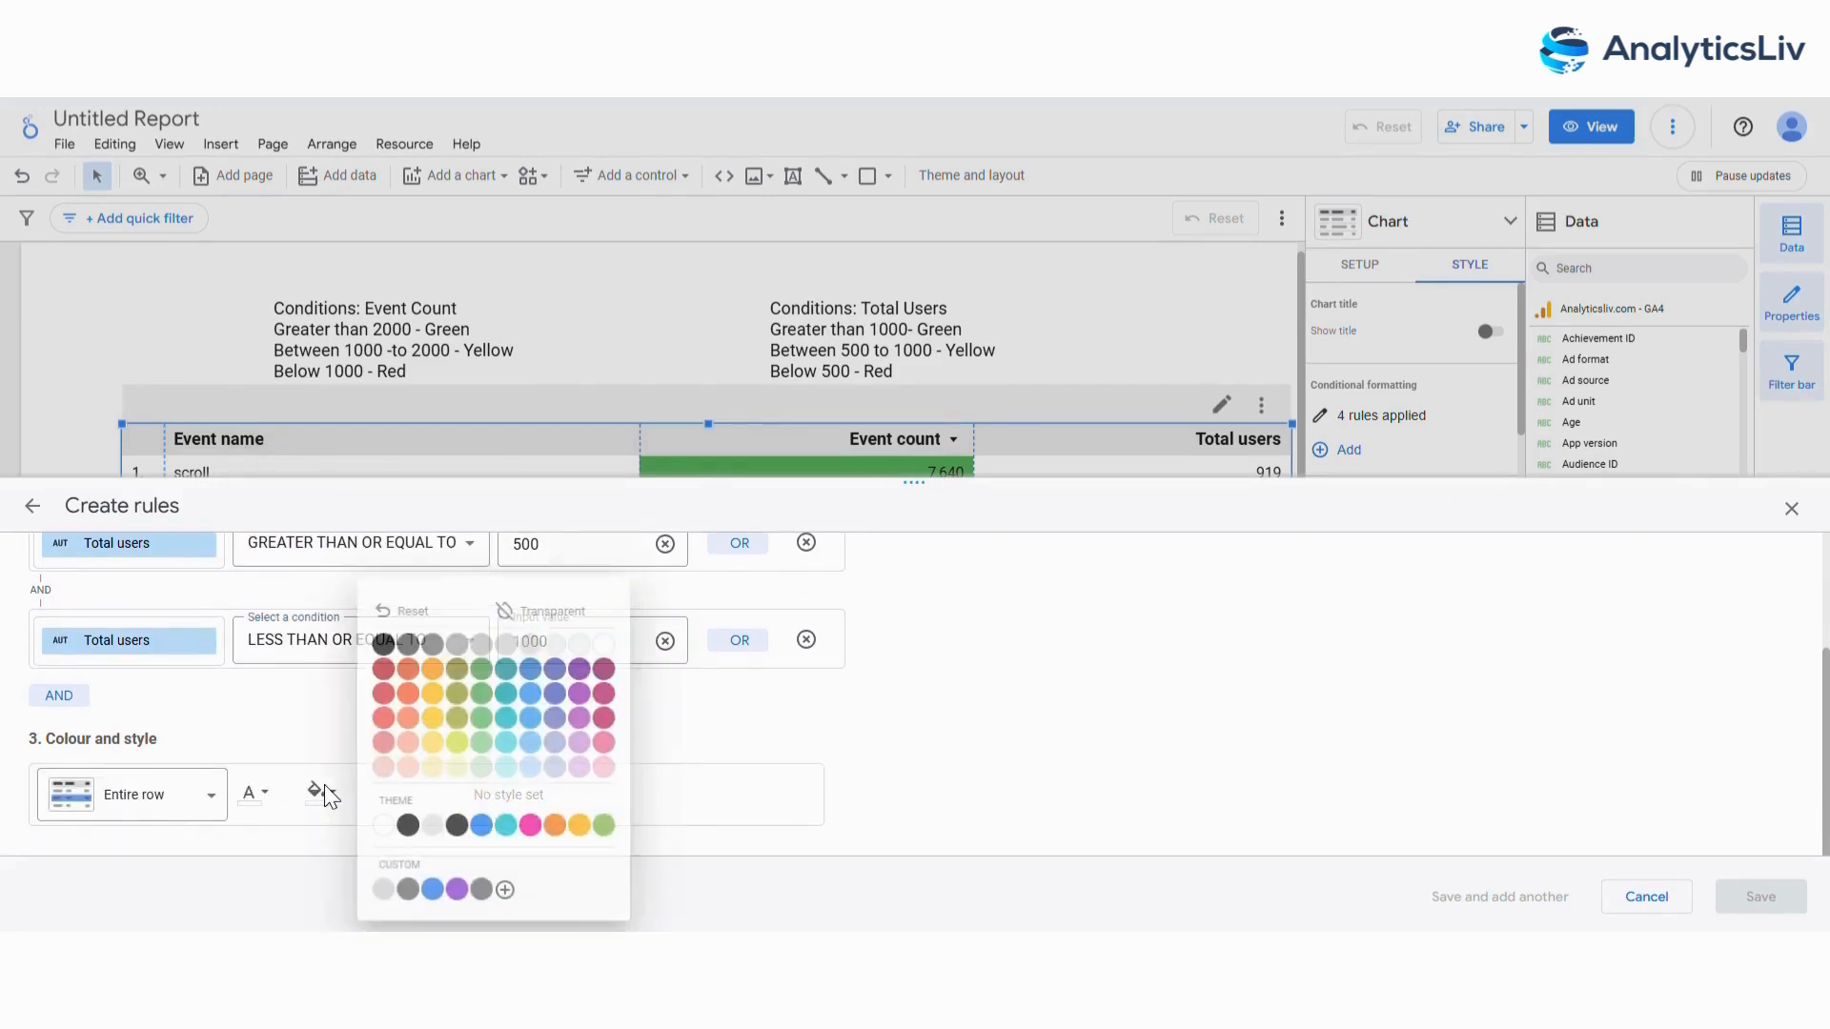
left_click(441, 696)
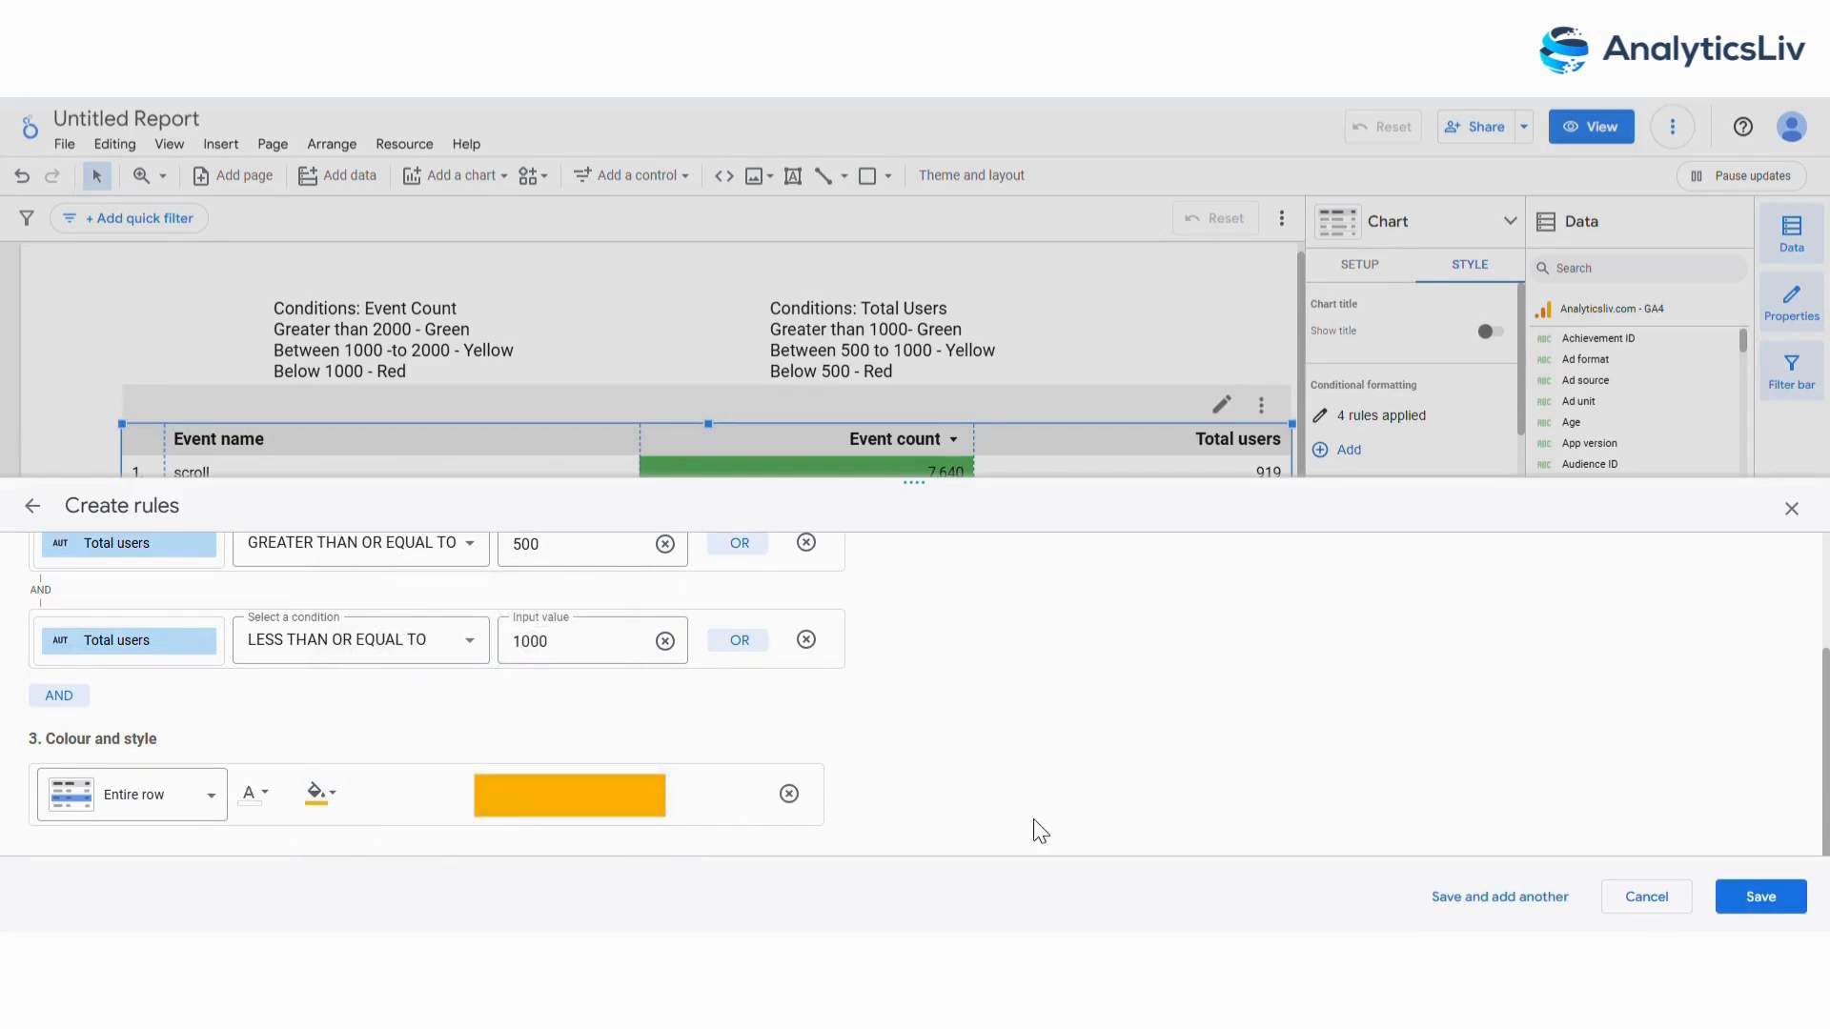
left_click(170, 817)
left_click(184, 735)
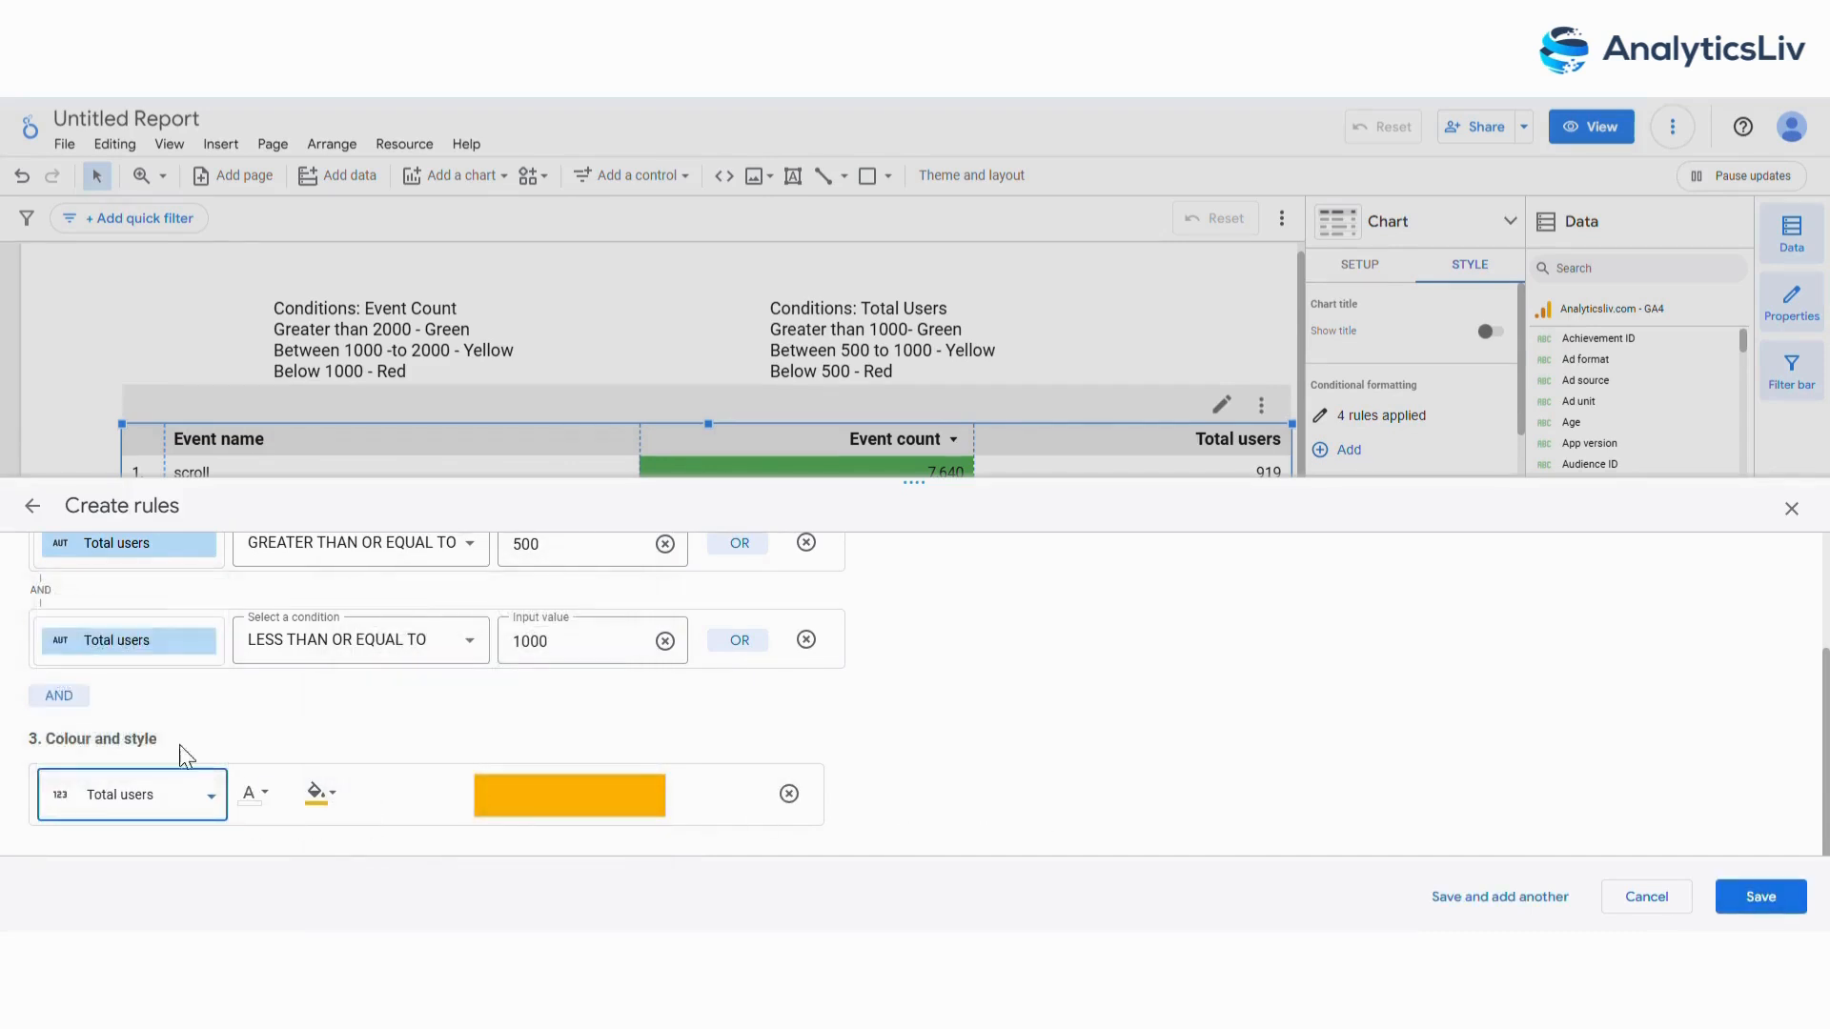
left_click(1763, 896)
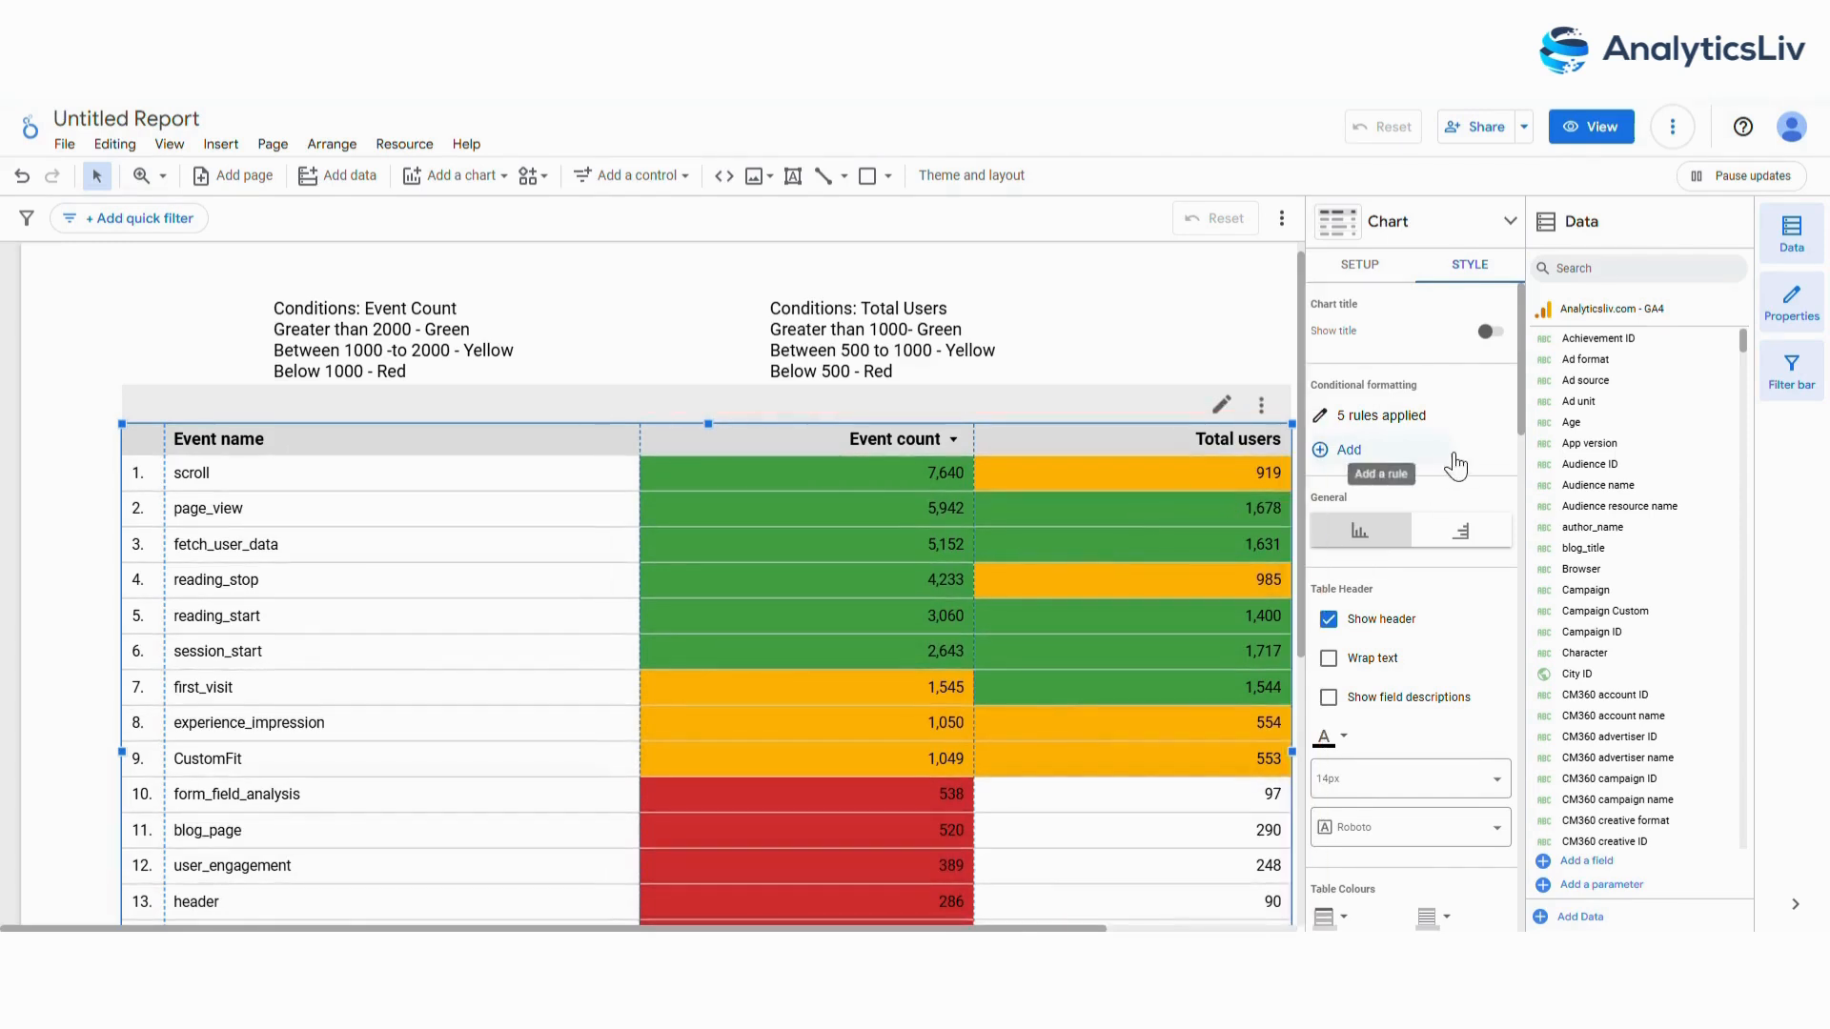
Start a sixth conditional formatting rule with the condition Total users less than 500.
left_click(1351, 456)
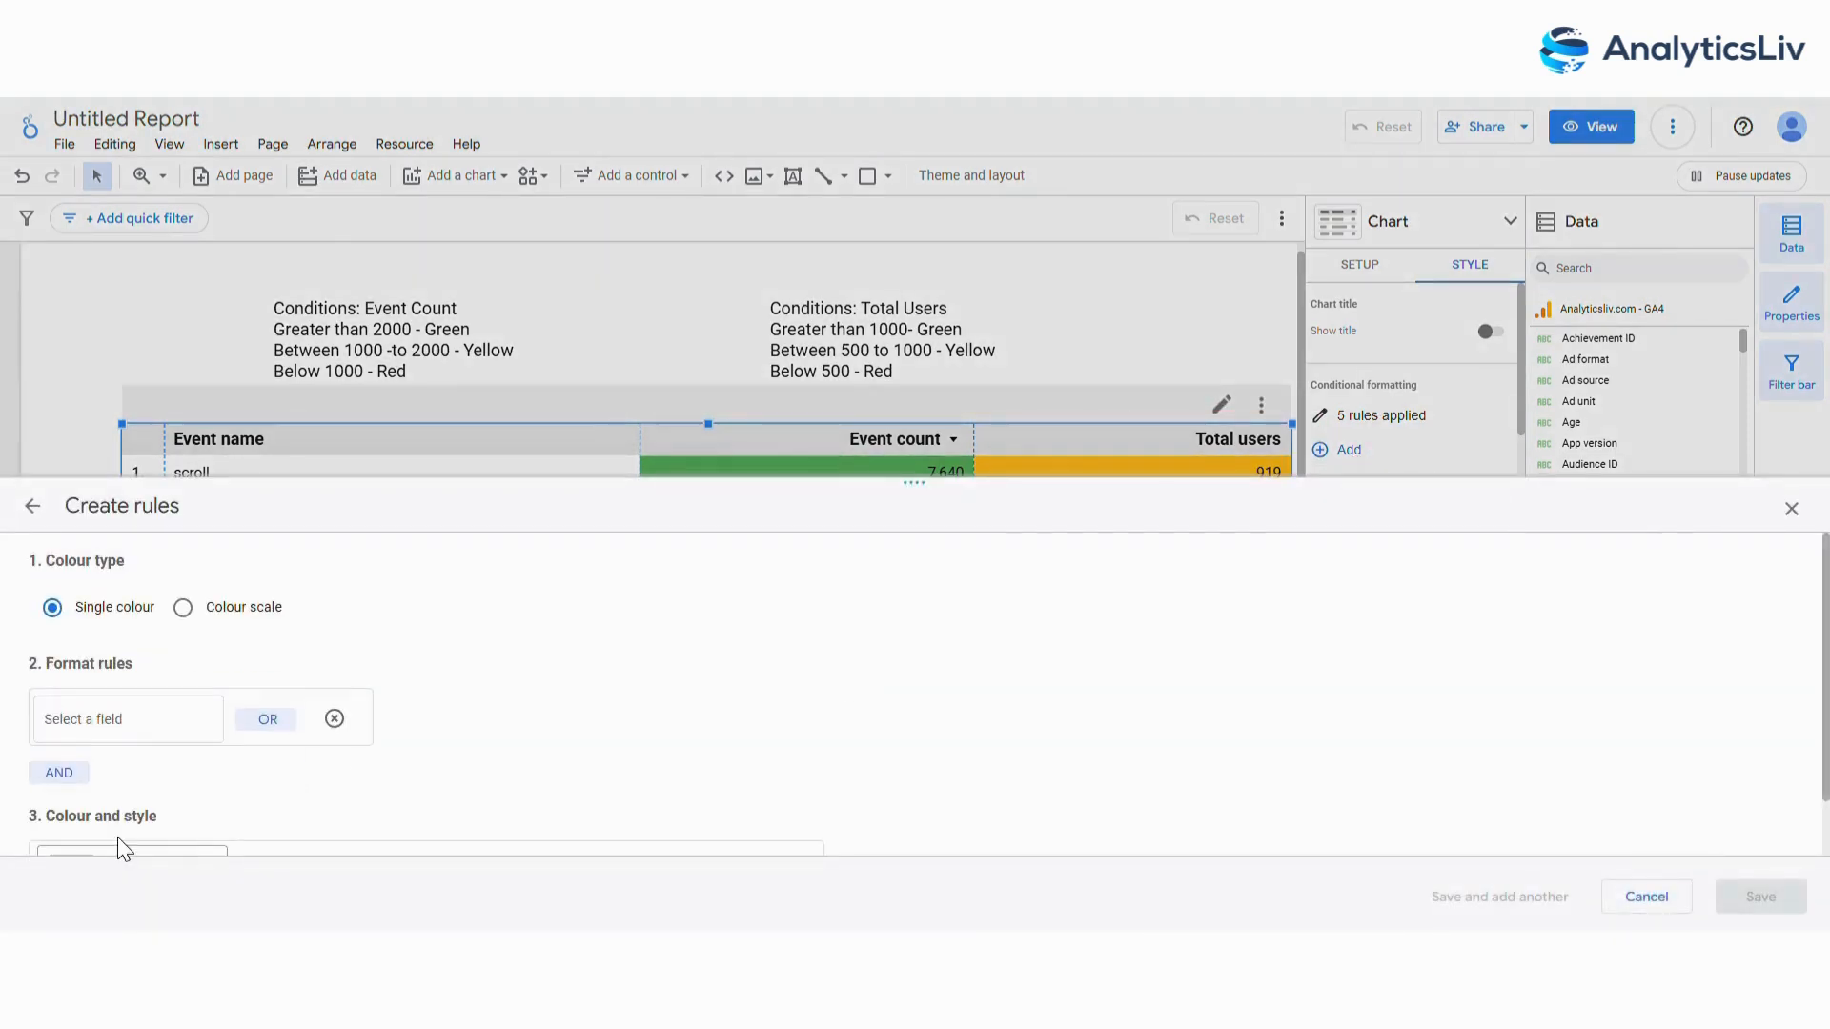
left_click(128, 719)
left_click(148, 755)
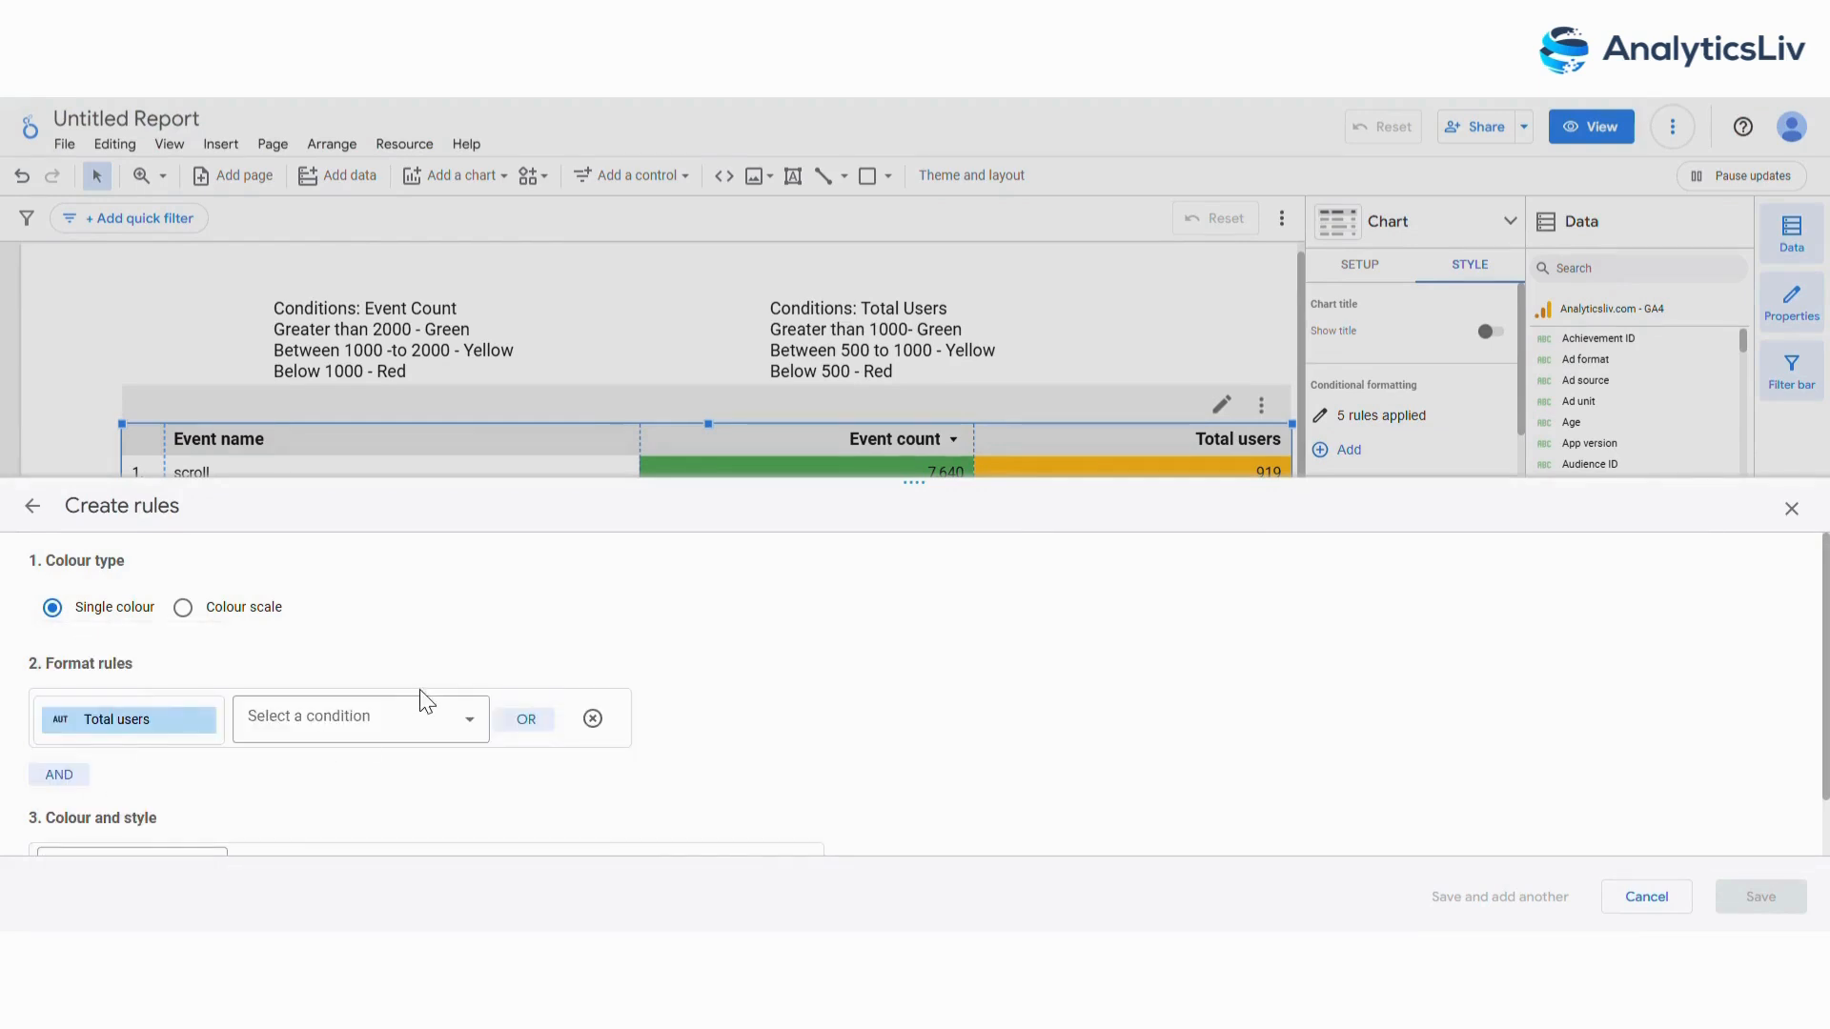
left_click(390, 729)
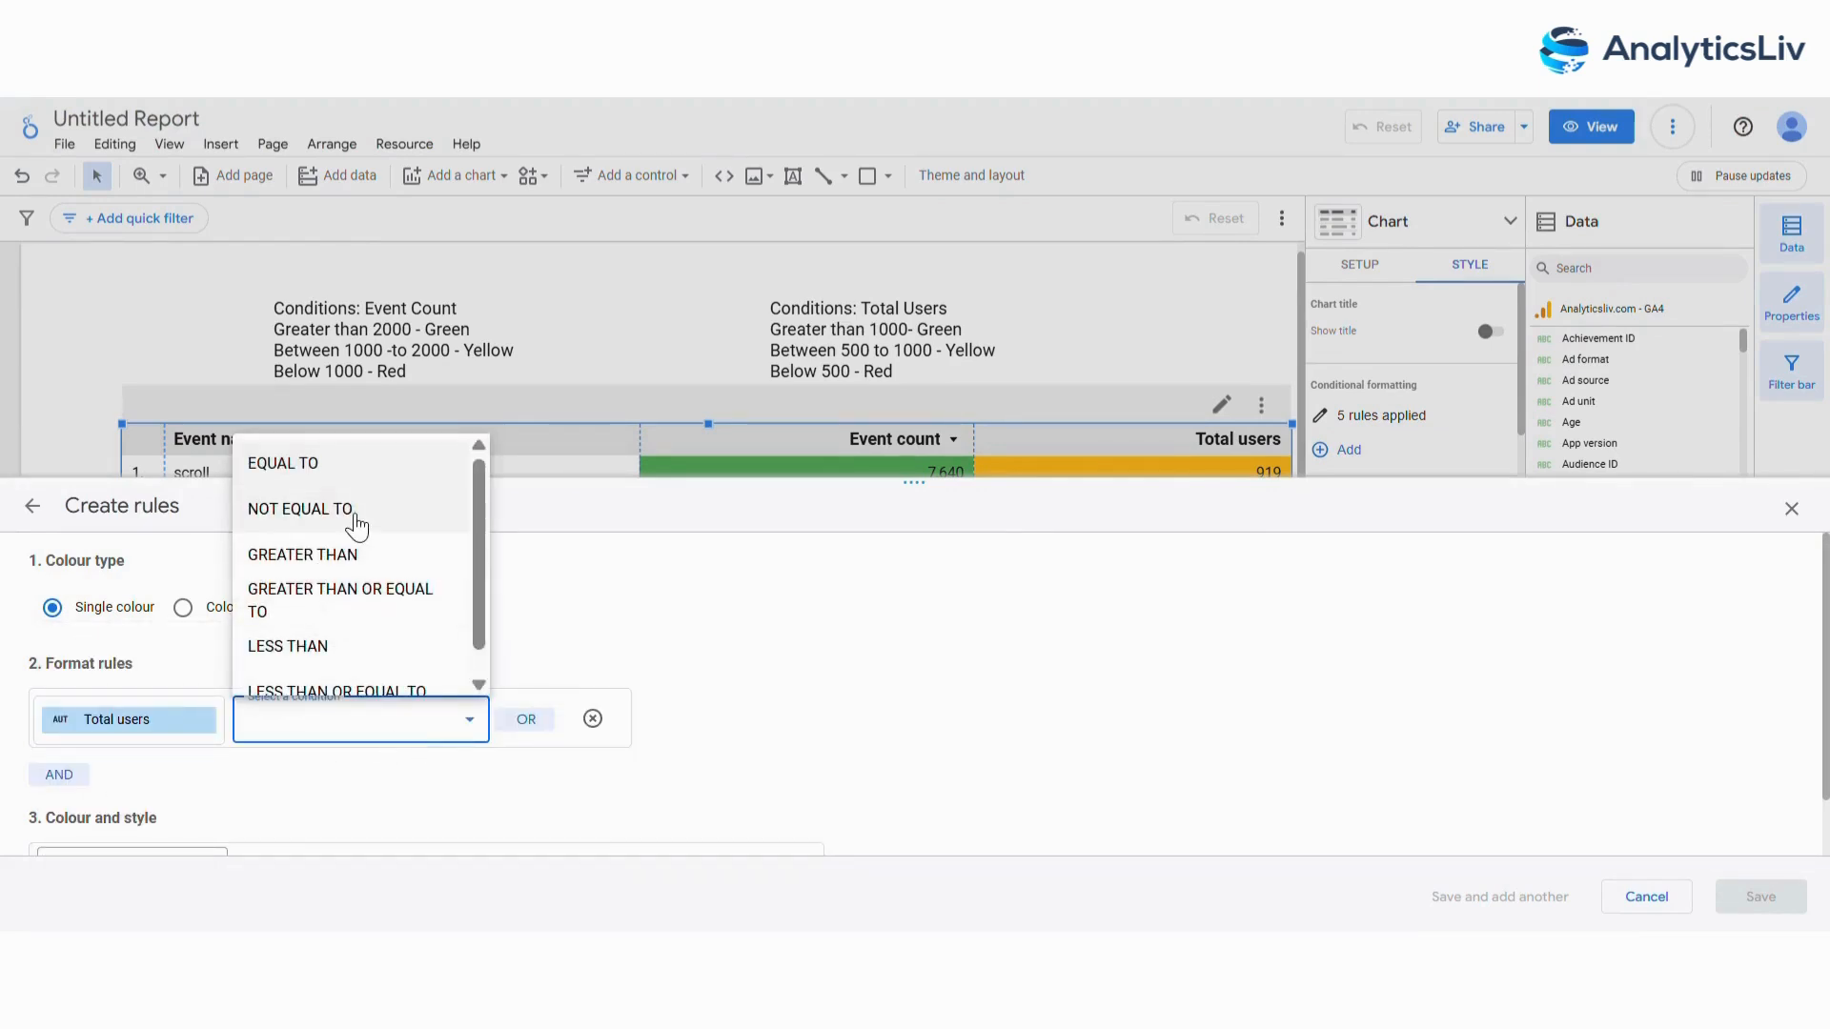
left_click(399, 650)
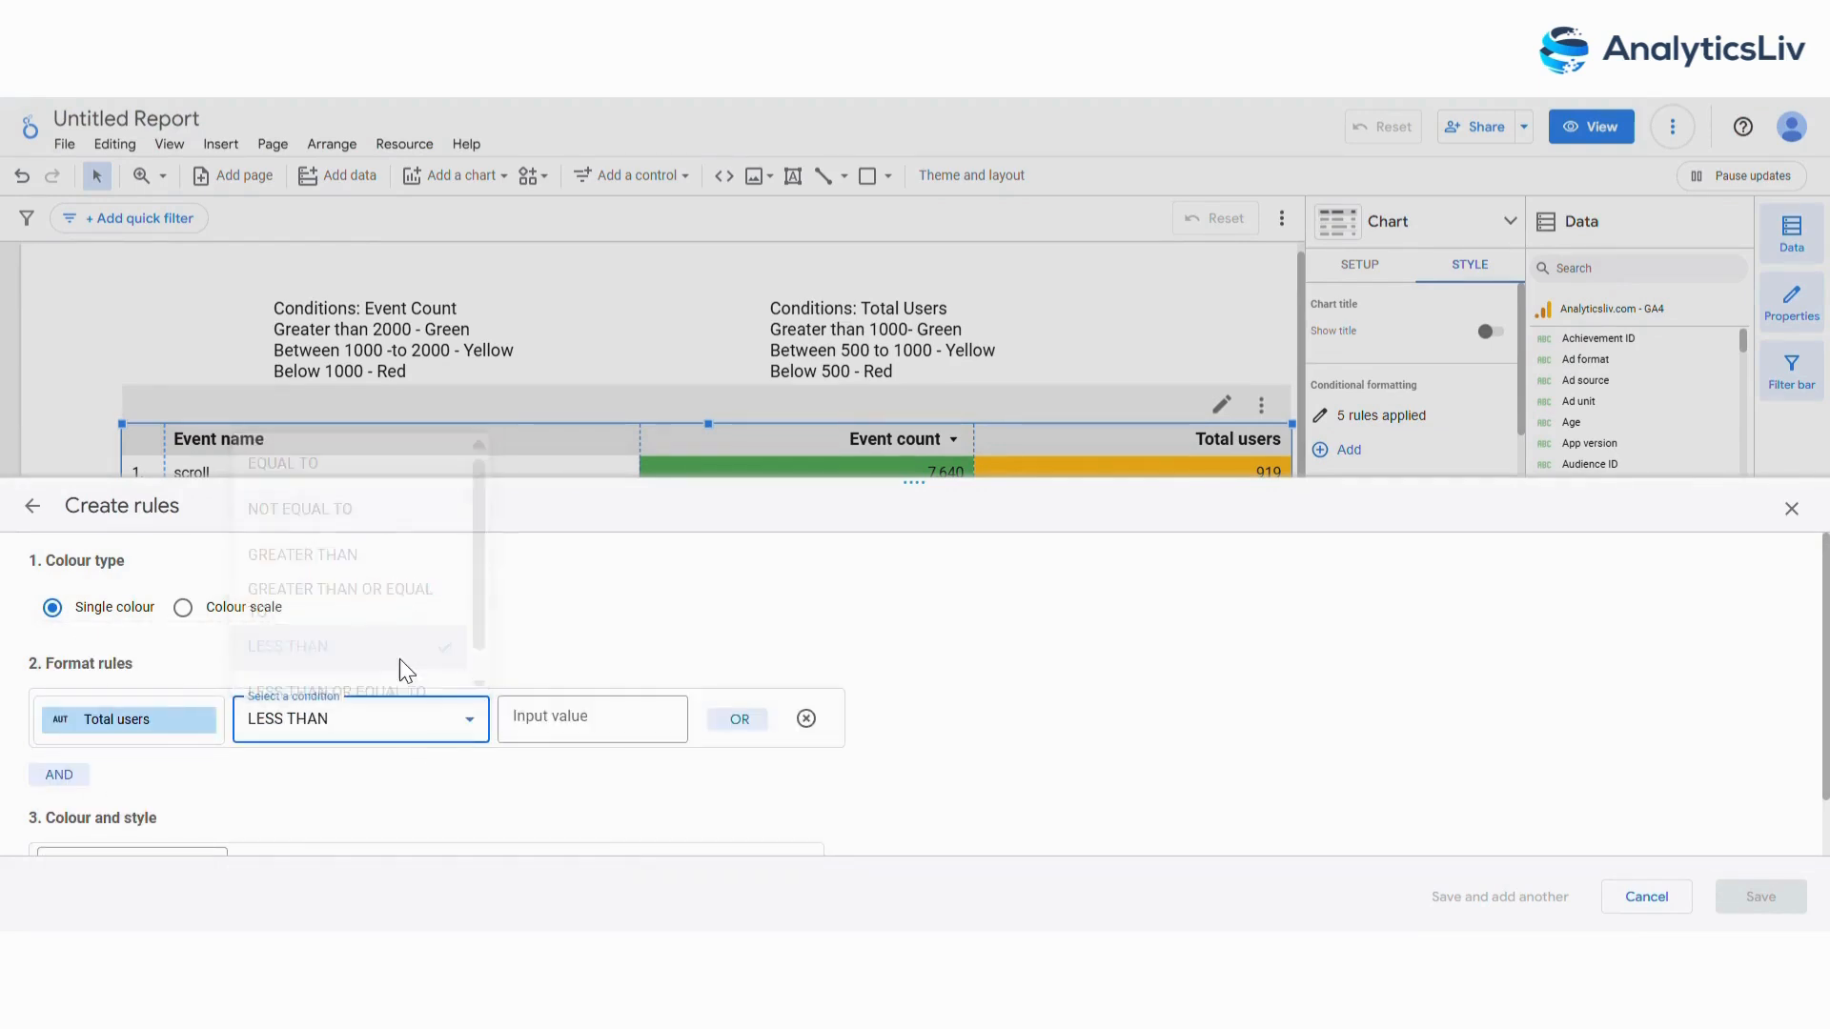
left_click(585, 725)
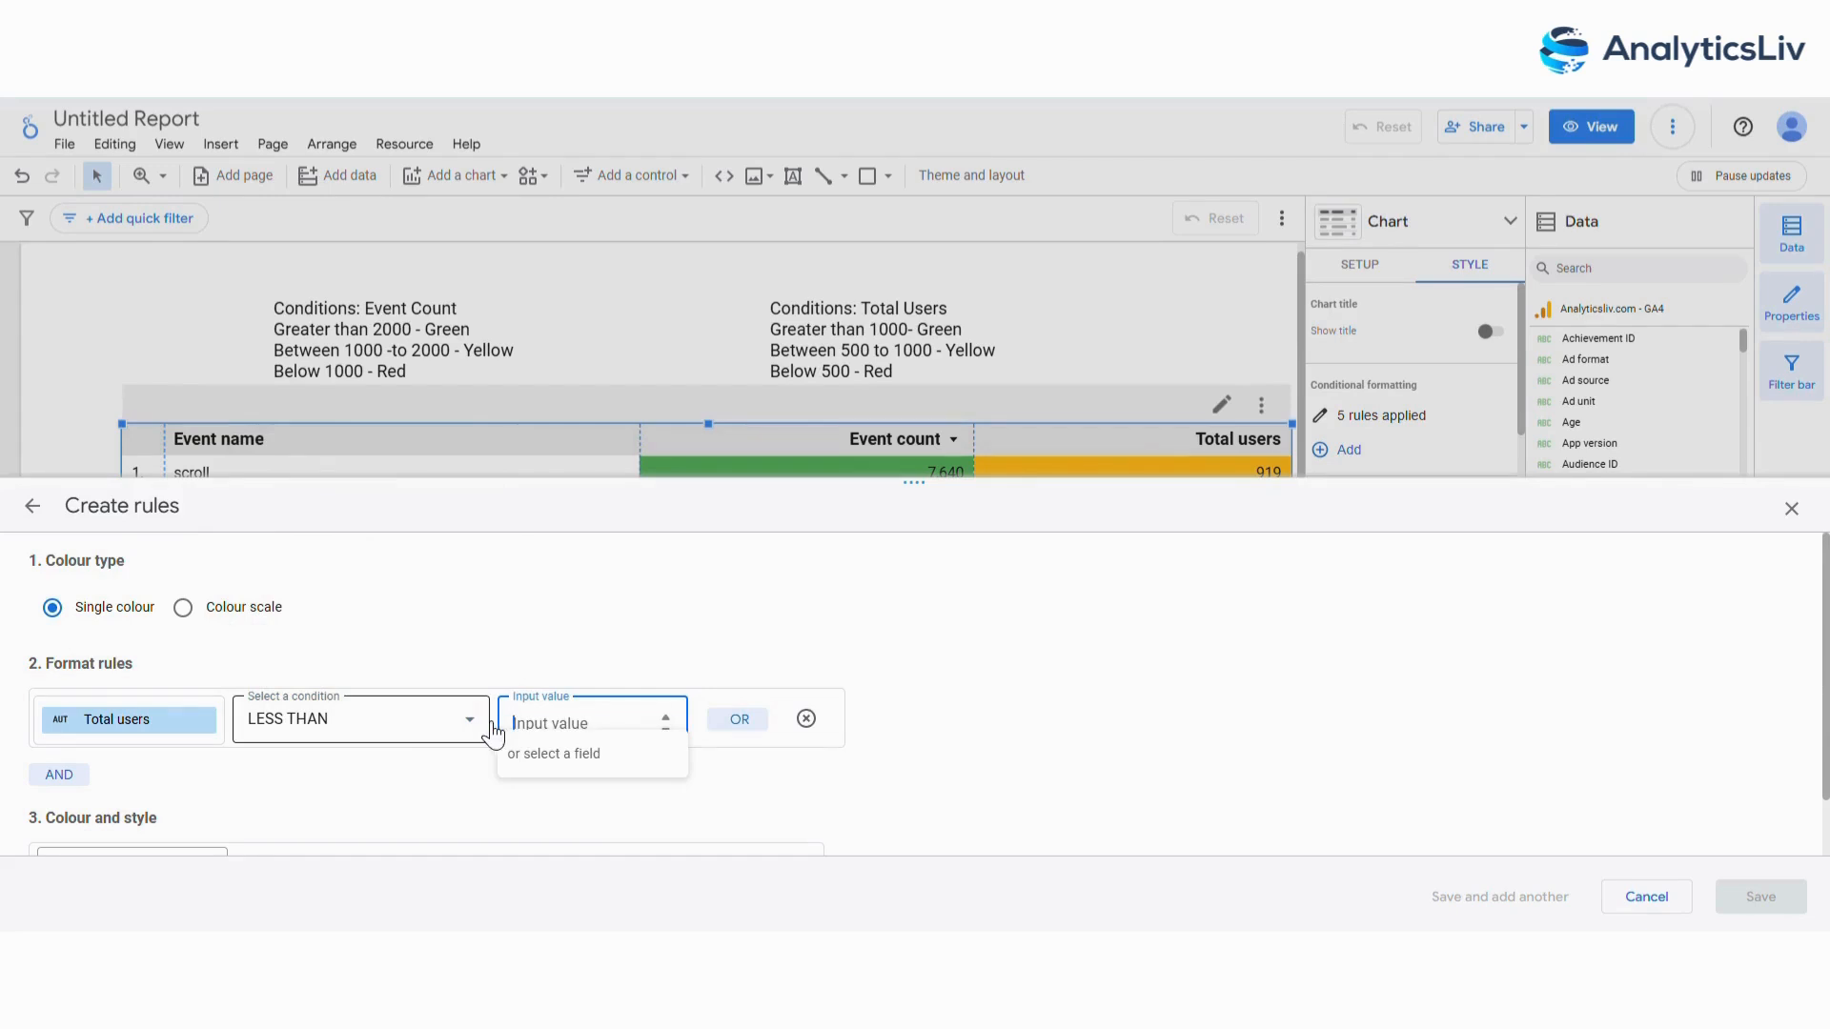
type("500")
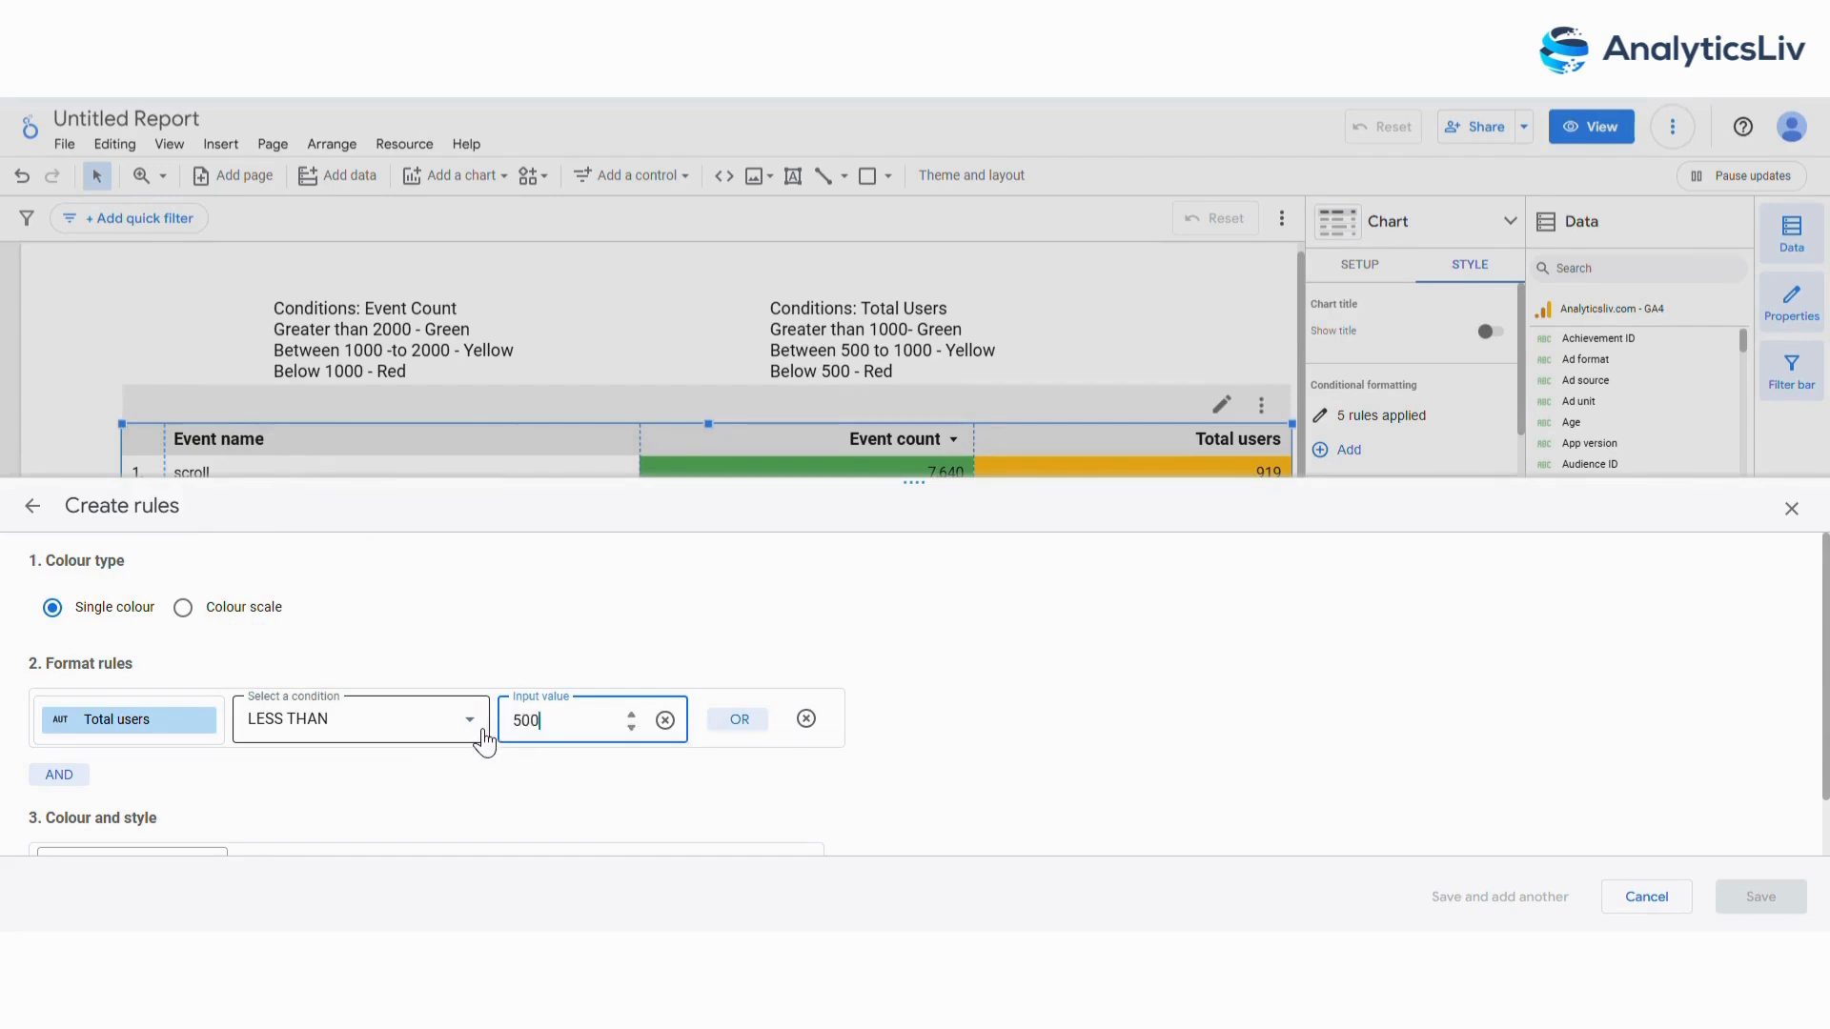
Give the sixth rule a red background applied to the Total users column only, and save it.
scroll(265, 669, "down", 1)
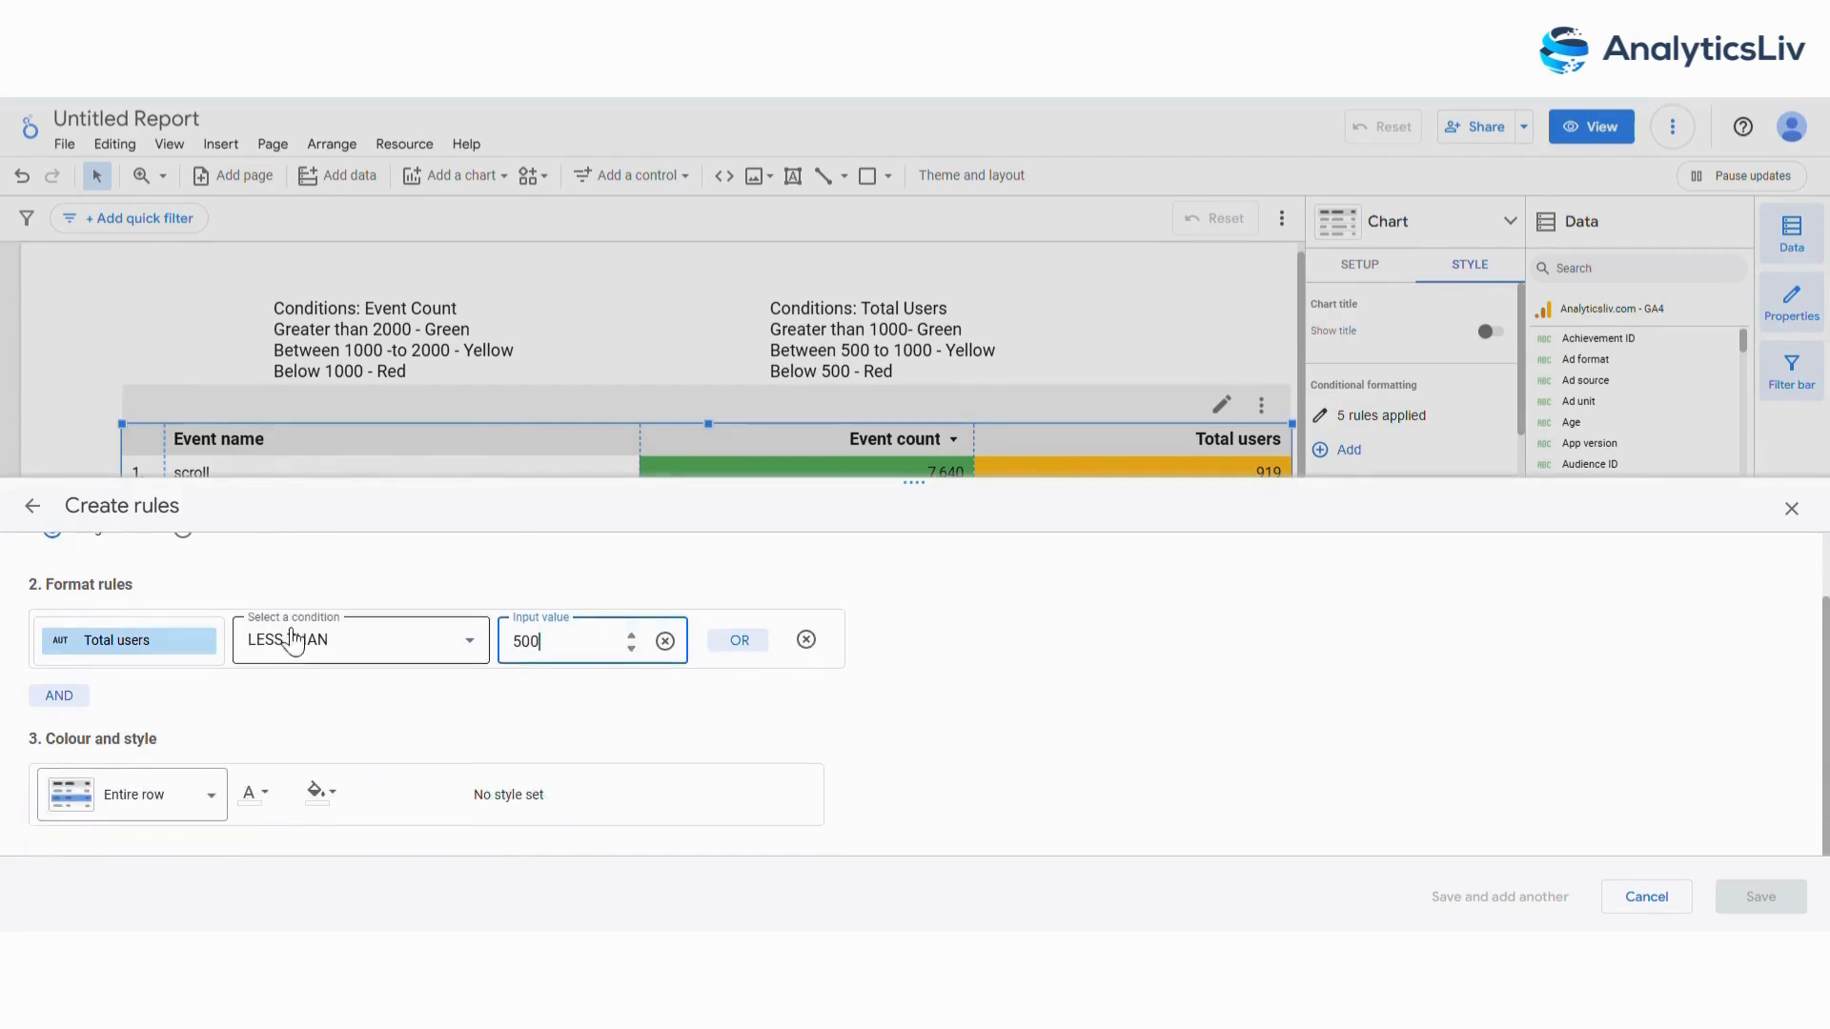
left_click(212, 807)
left_click(154, 741)
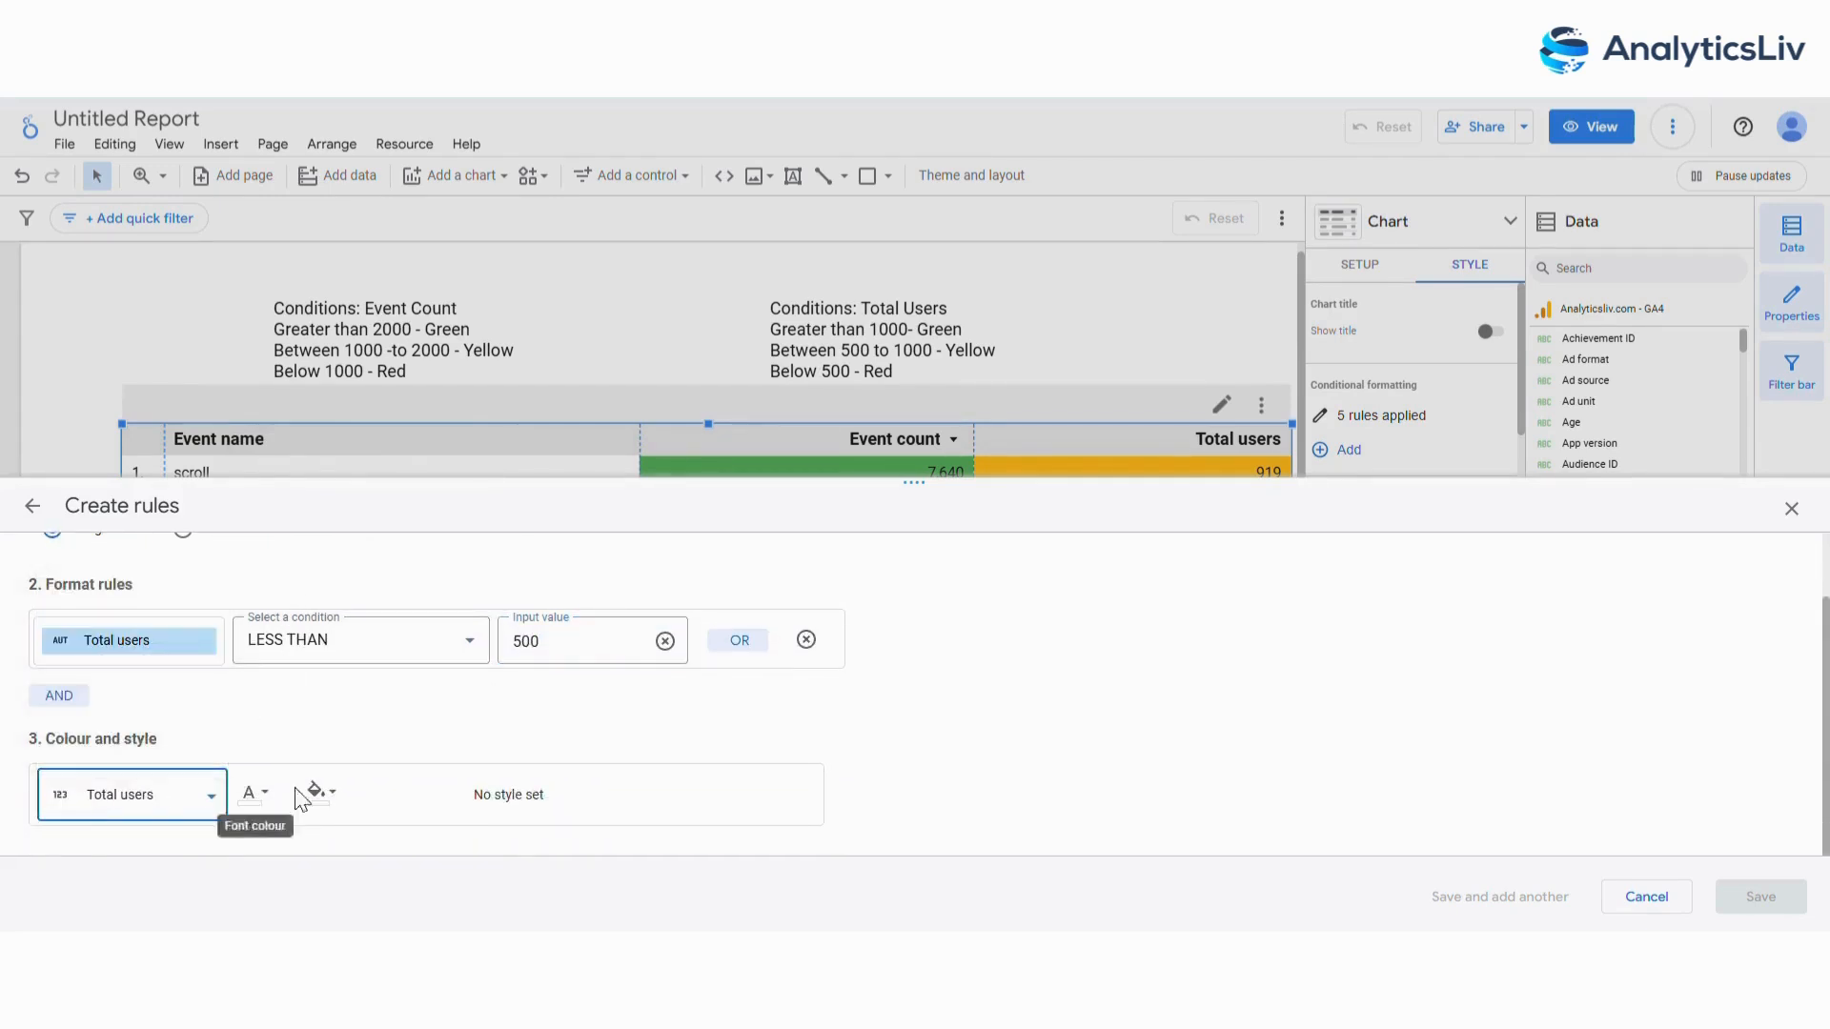
left_click(322, 786)
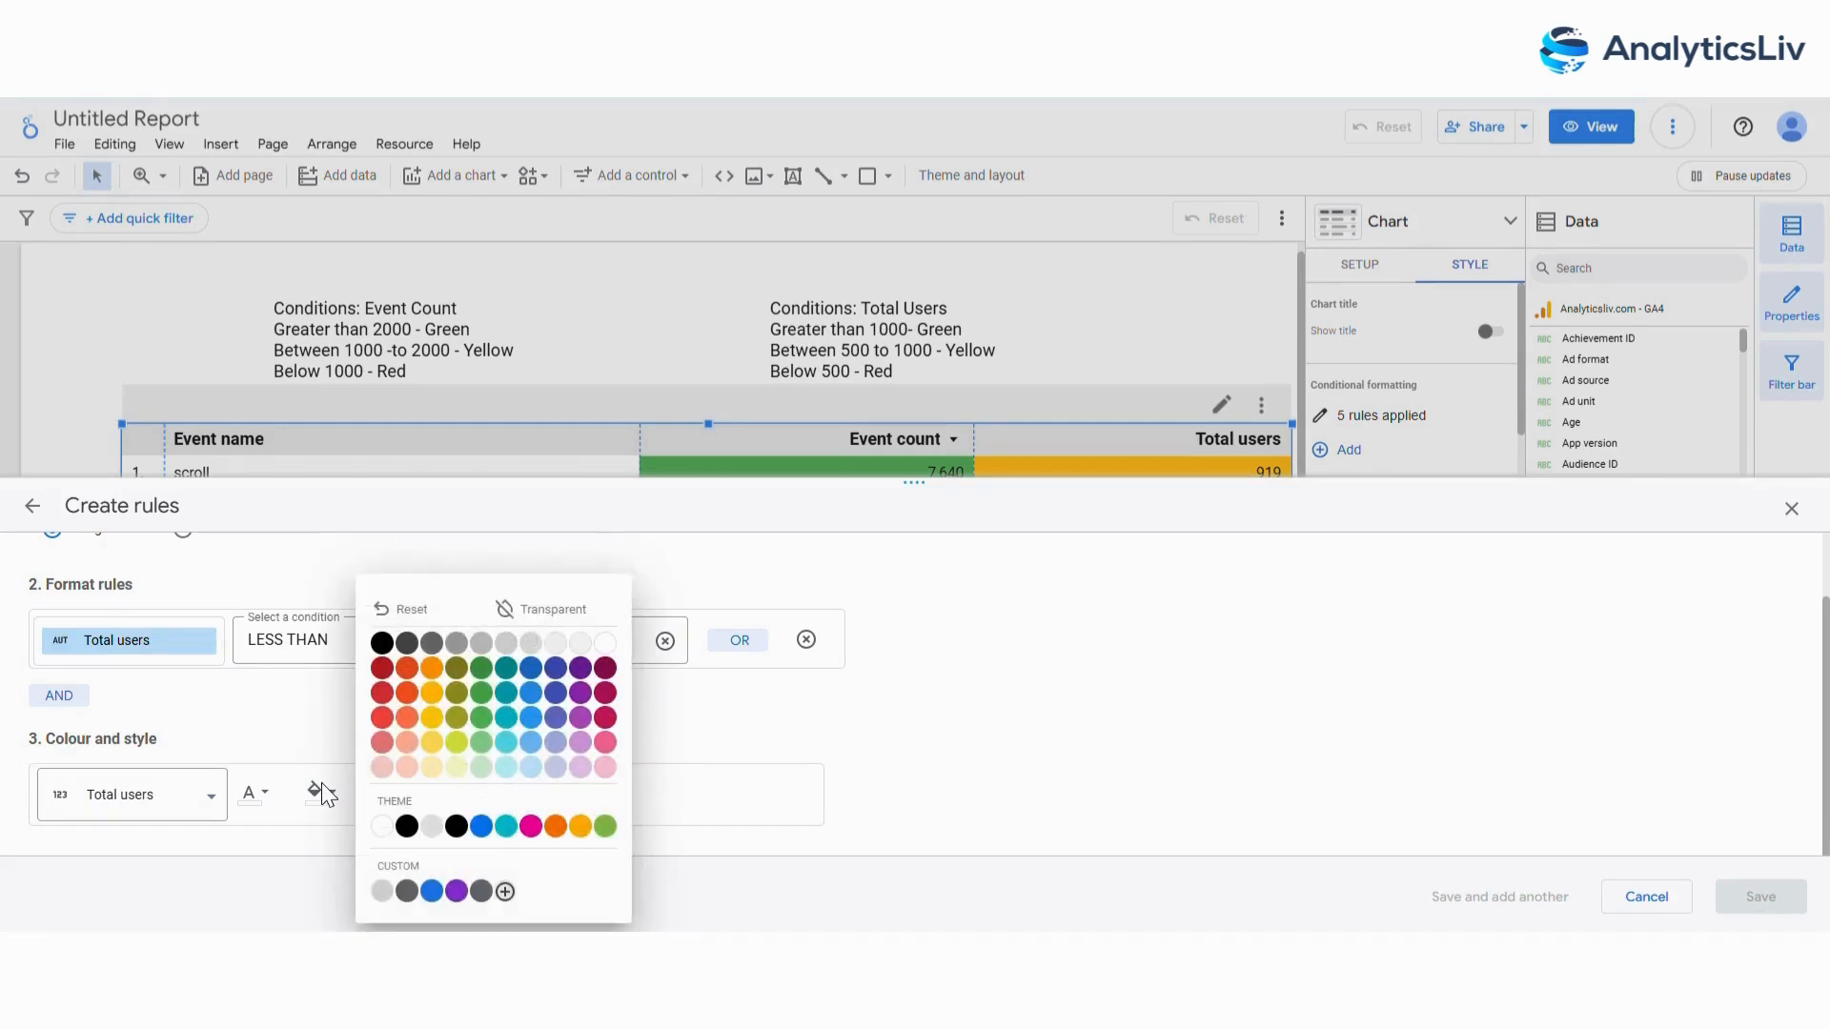
left_click(382, 693)
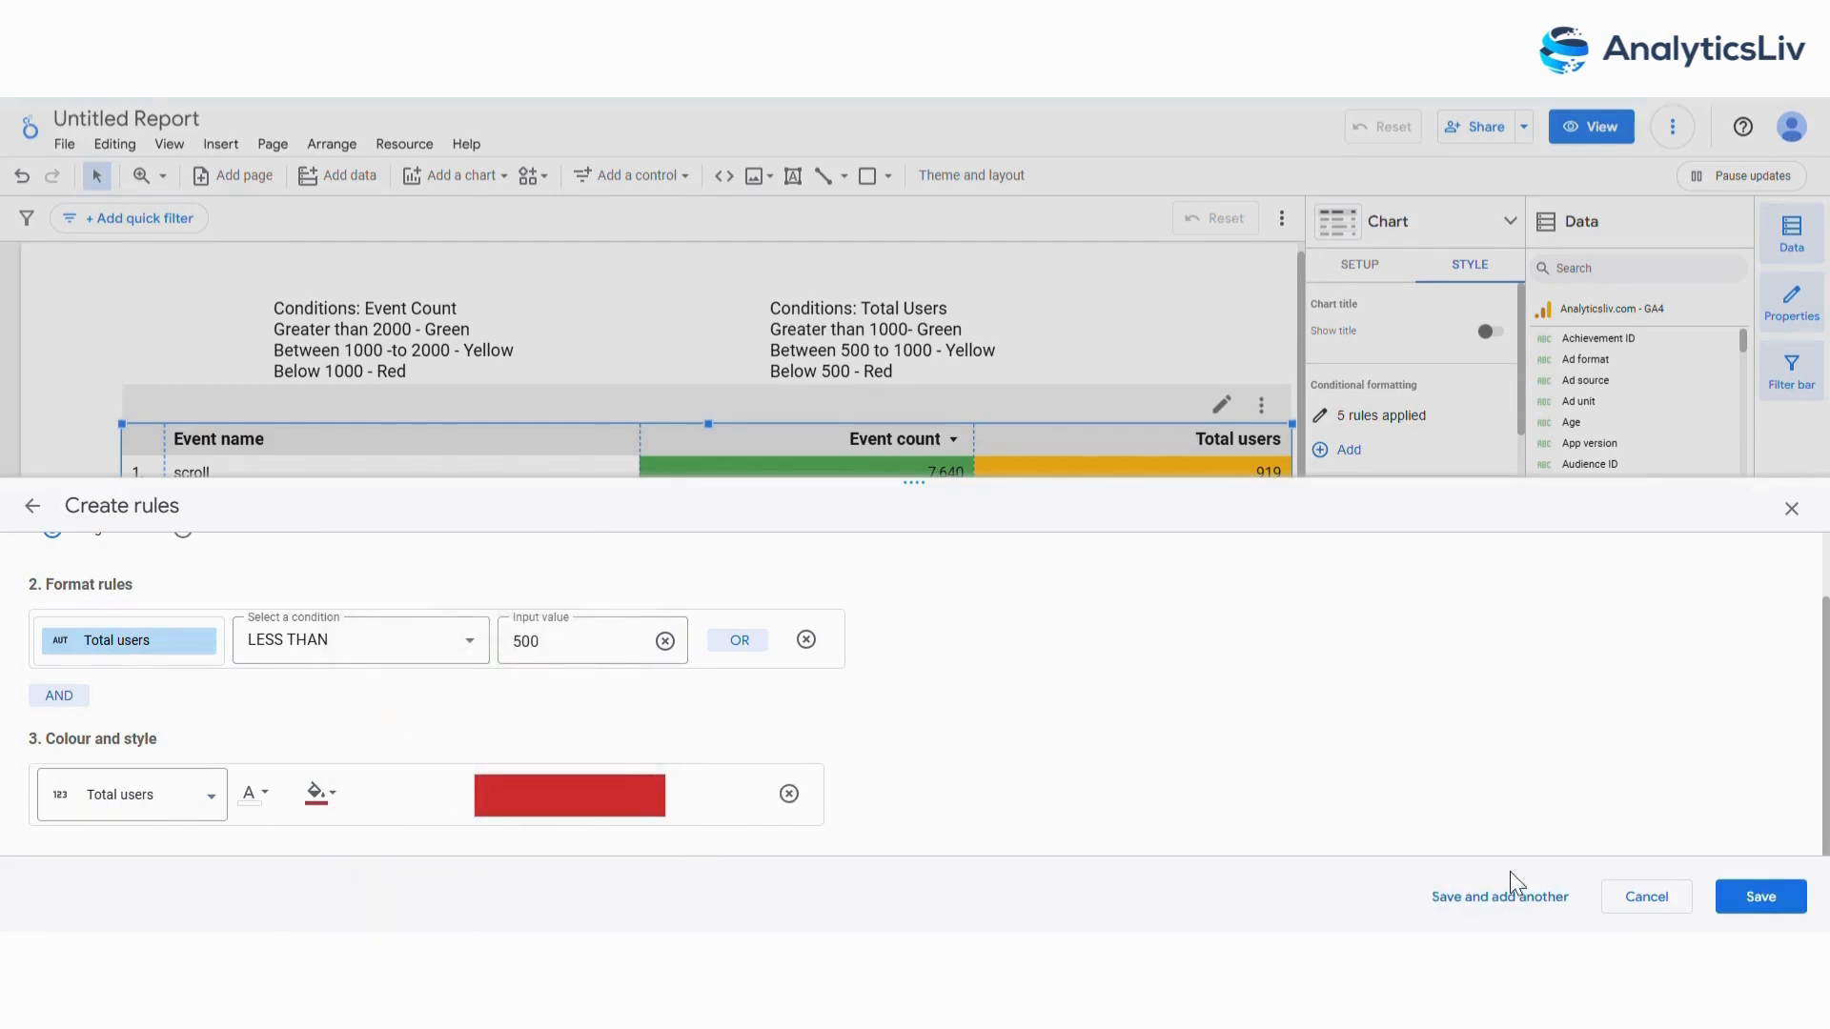
left_click(1760, 897)
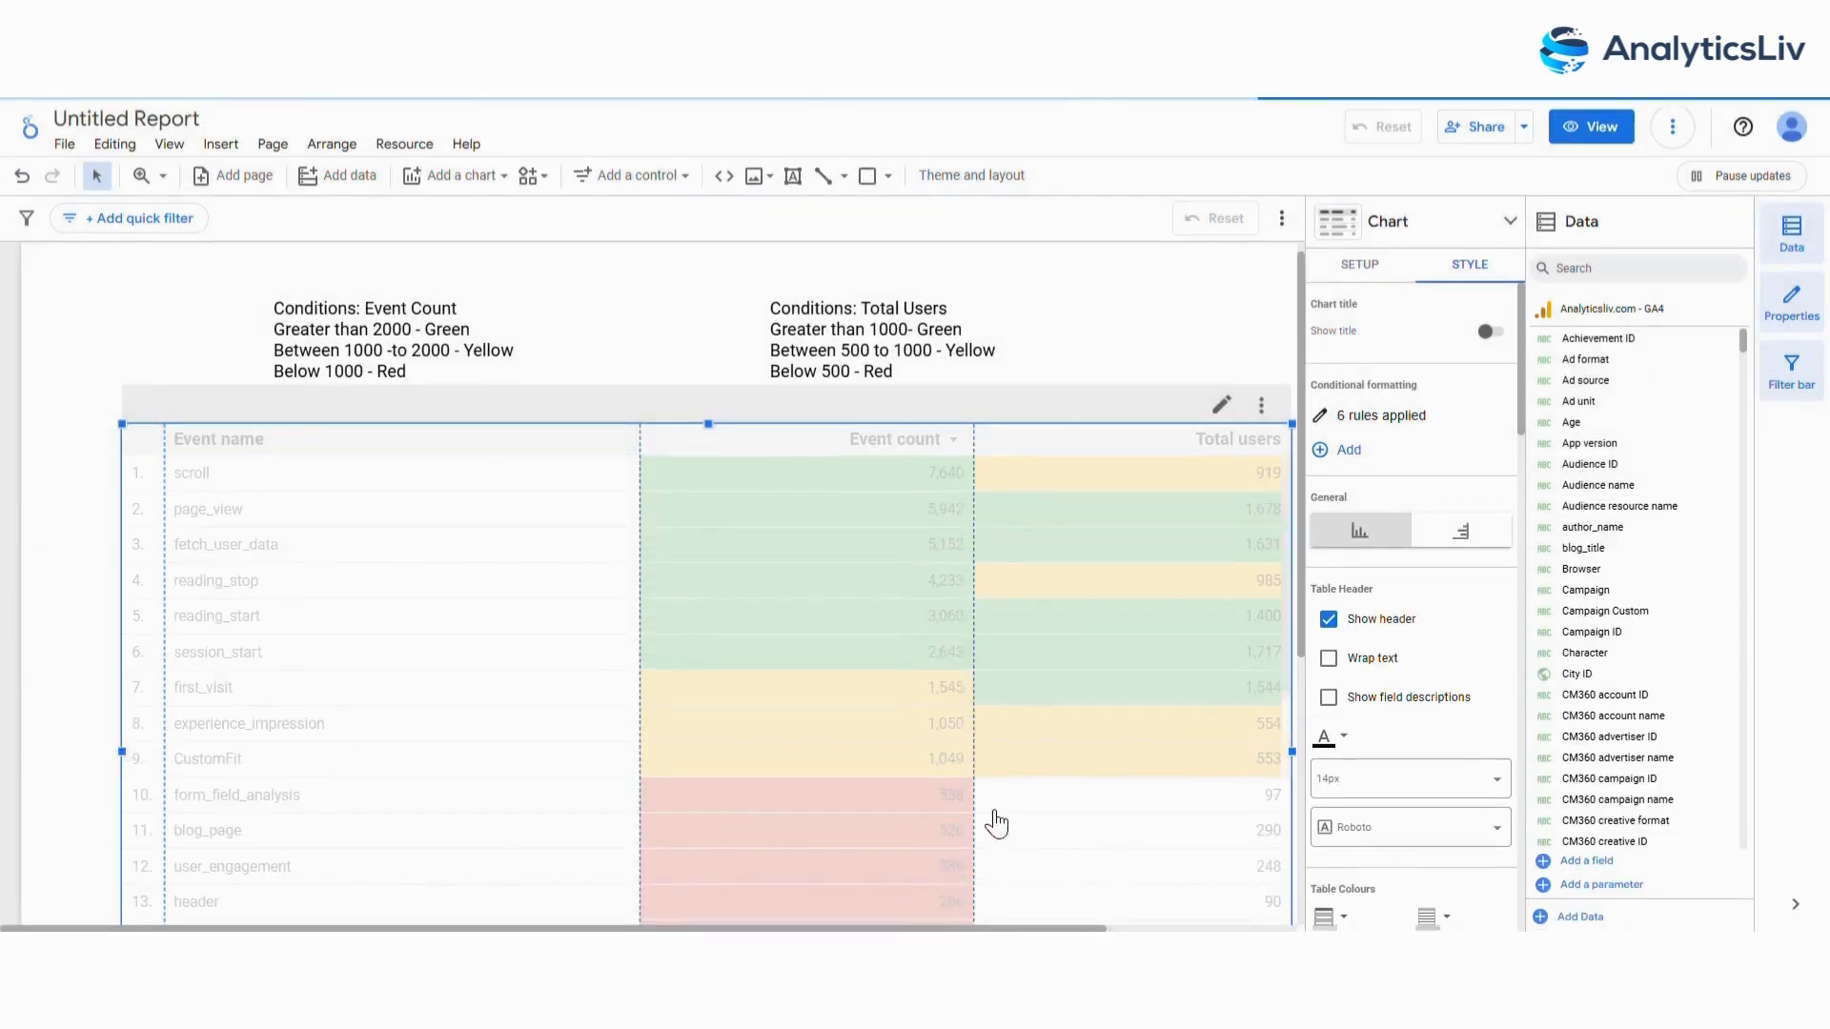